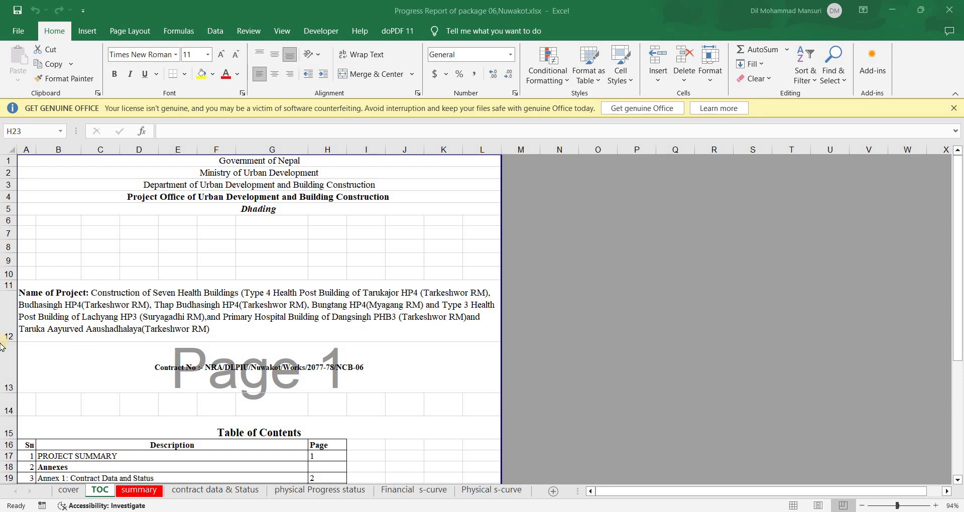
Review the cover sheet, from the project title and contract number to the report-date banner and the Submitted By and Submitted To entries
click(69, 491)
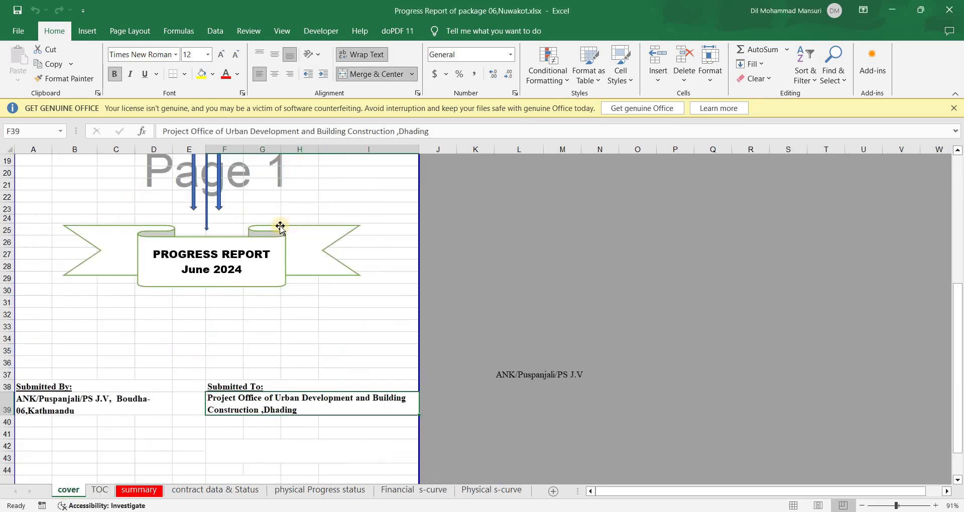
scroll(289, 210, up, 8)
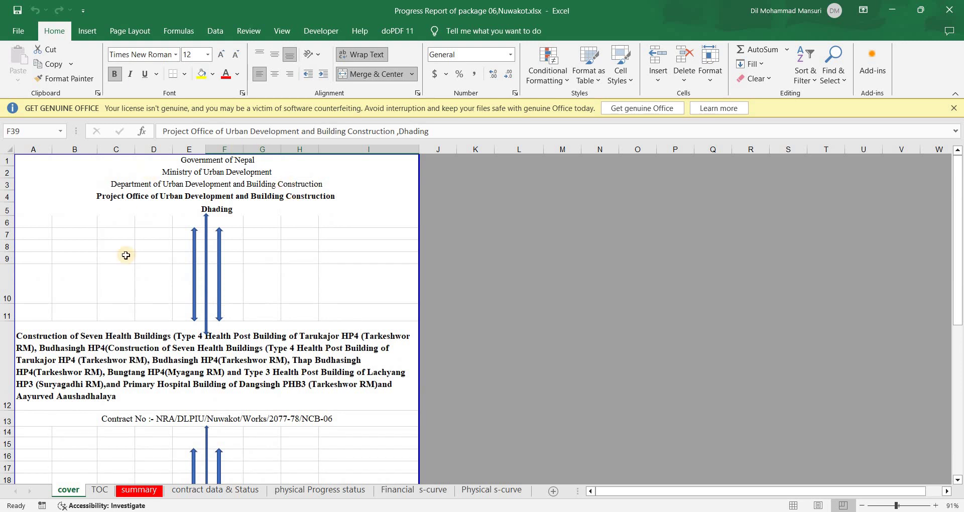
click(117, 371)
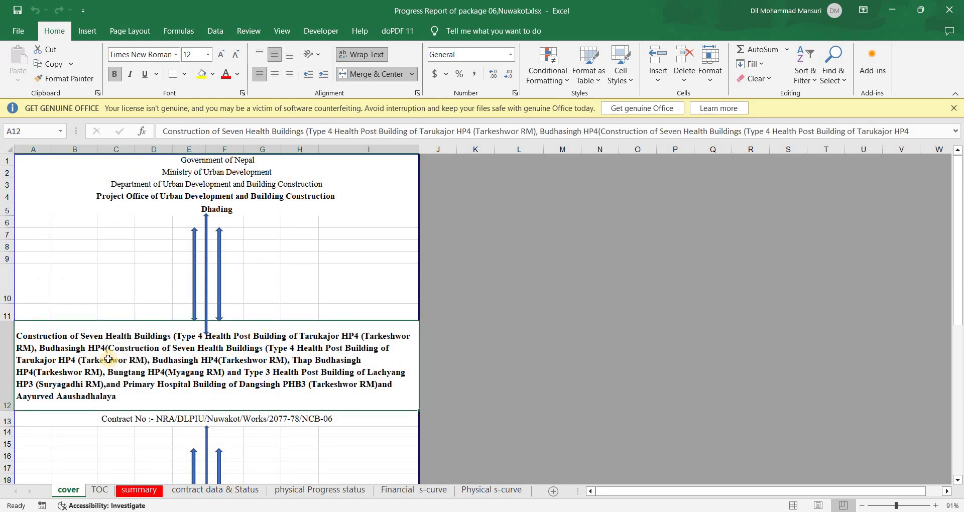
click(155, 421)
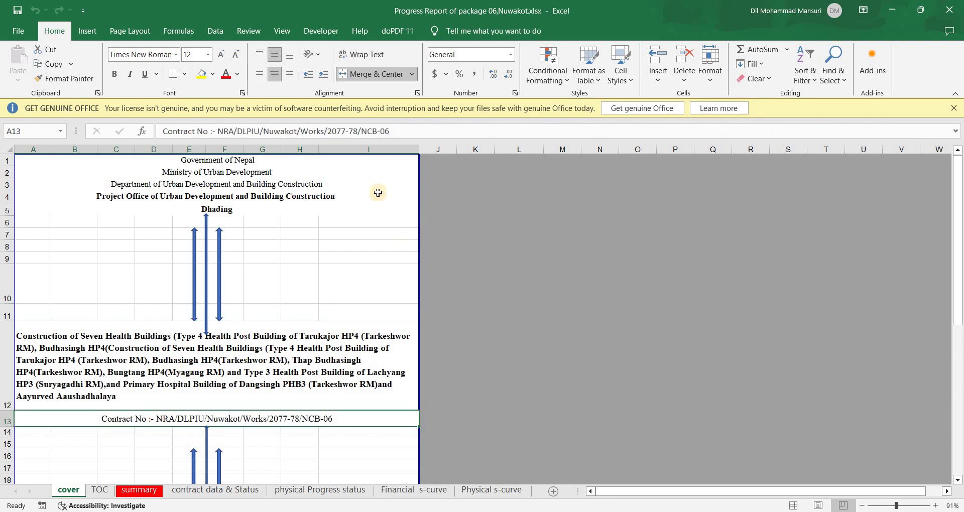
click(271, 267)
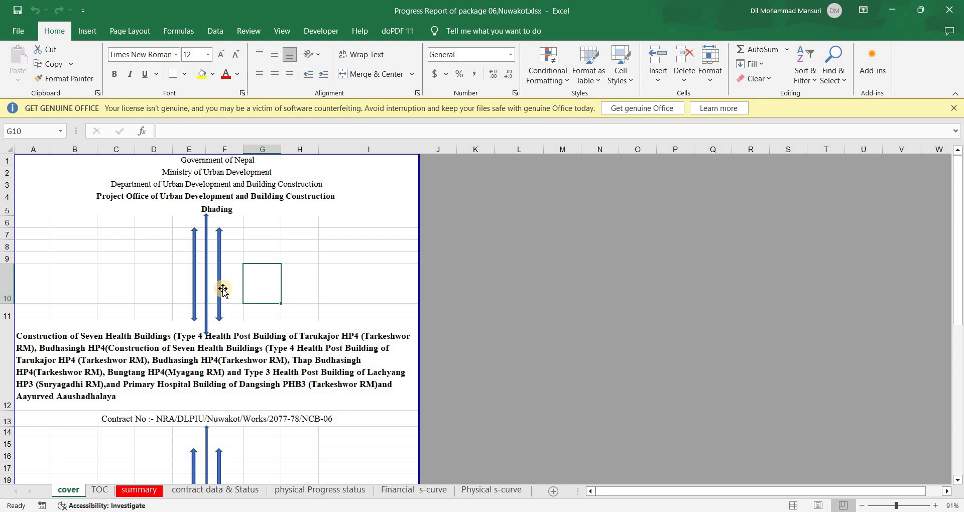
scroll(264, 279, down, 6)
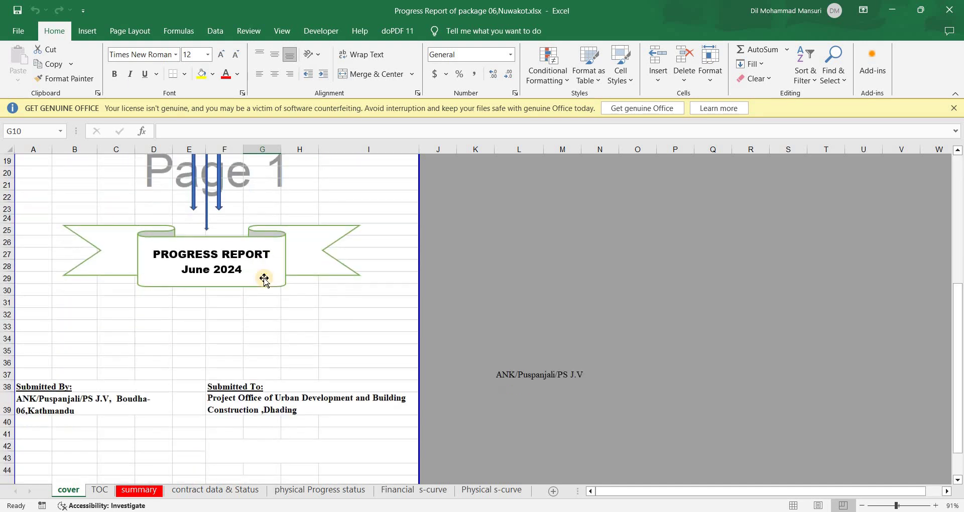
click(295, 267)
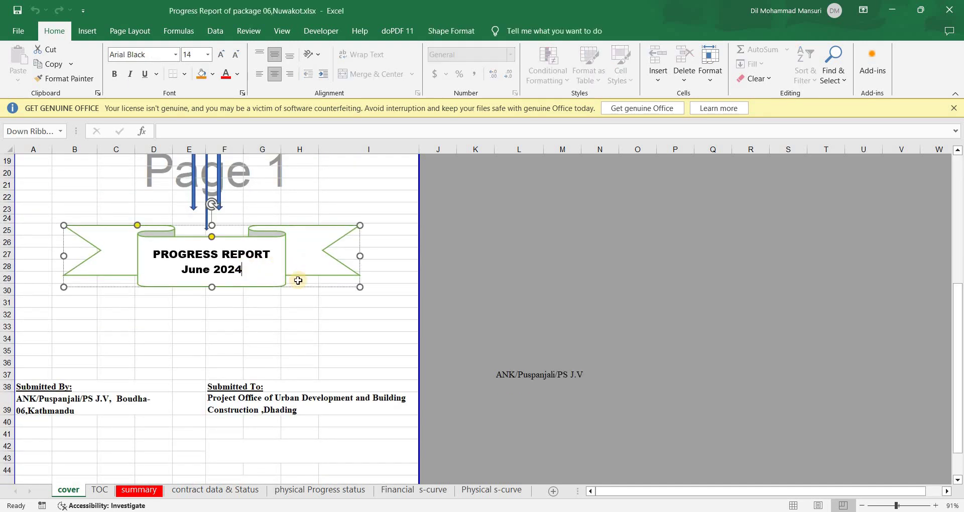
click(267, 330)
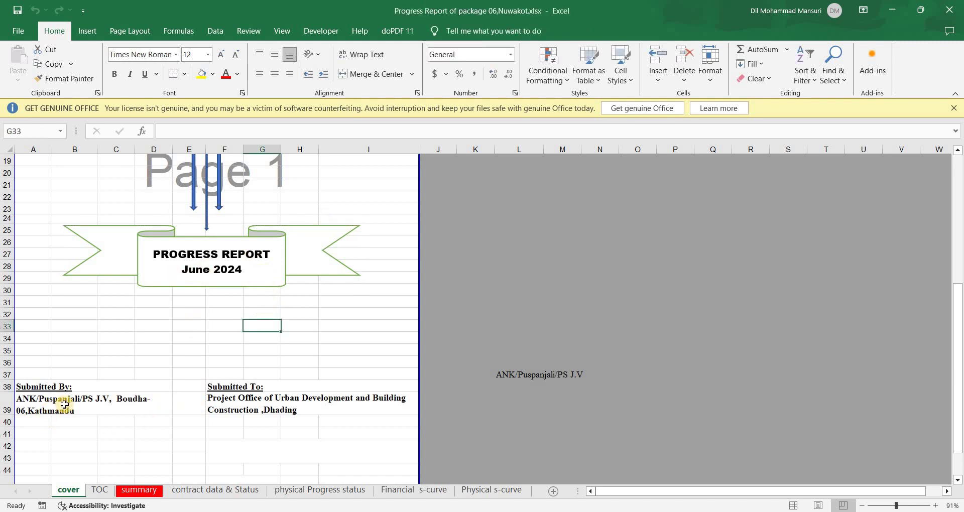
click(109, 403)
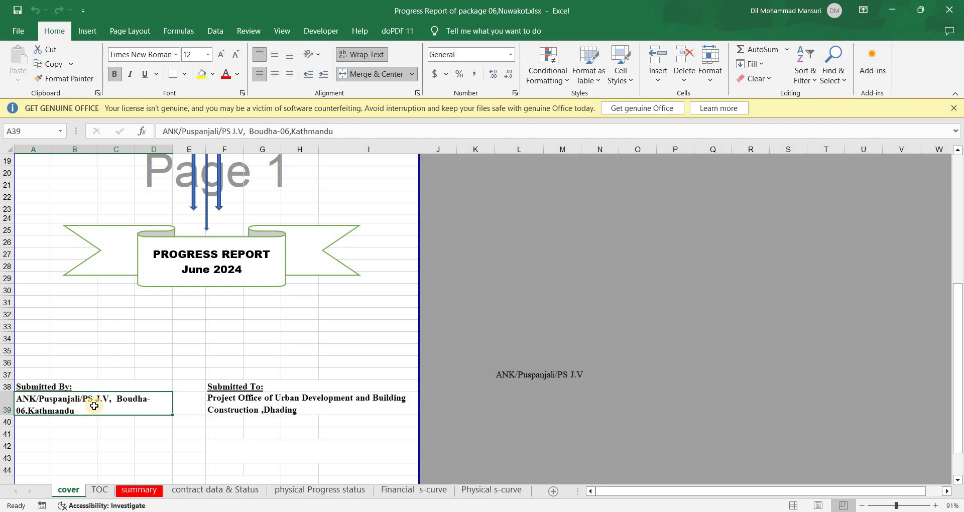
click(256, 406)
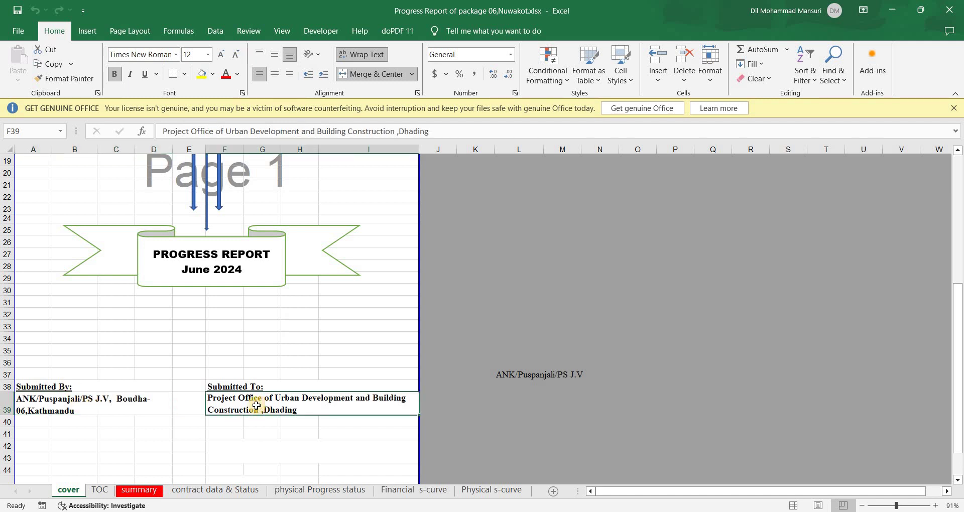
Examine the office headings, project name and contract number on the TOC sheet
click(99, 491)
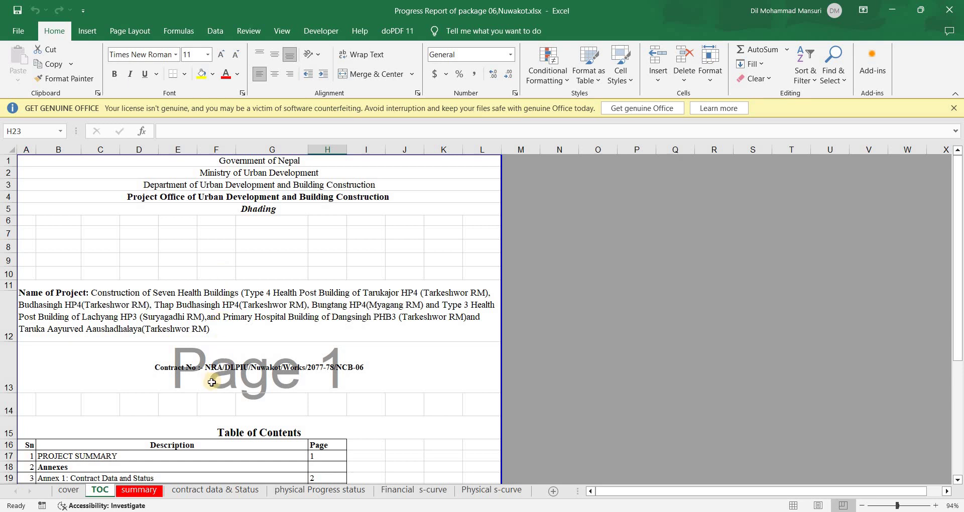
scroll(210, 372, down, 5)
scroll(209, 360, up, 5)
click(276, 164)
click(274, 172)
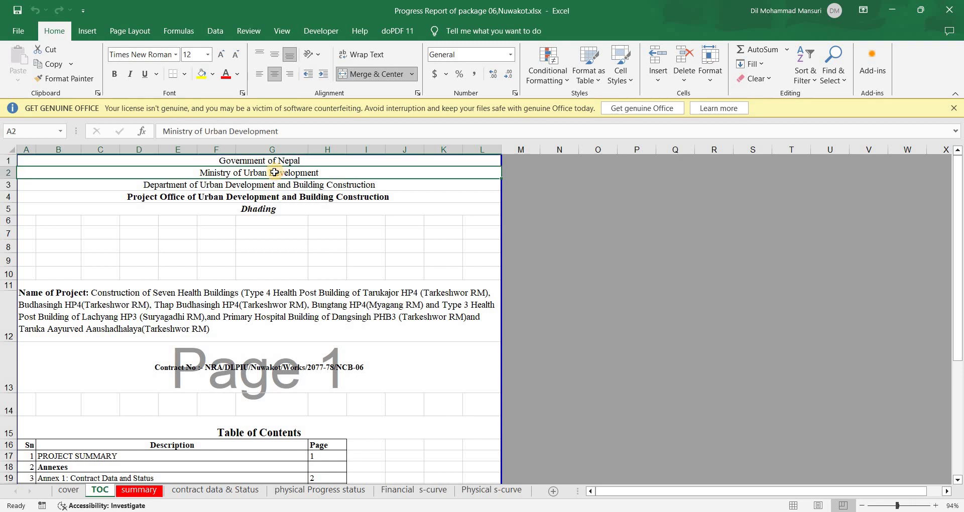
click(260, 196)
click(270, 185)
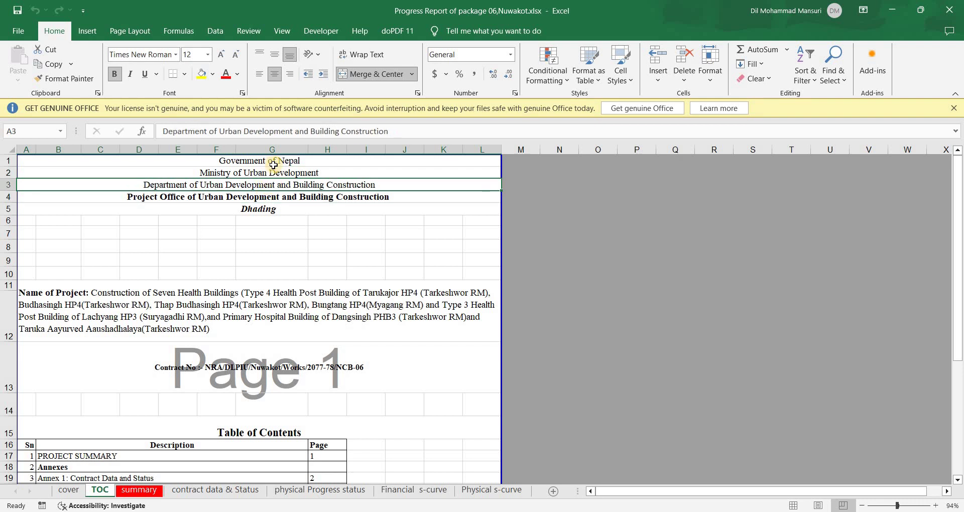
click(222, 327)
click(211, 367)
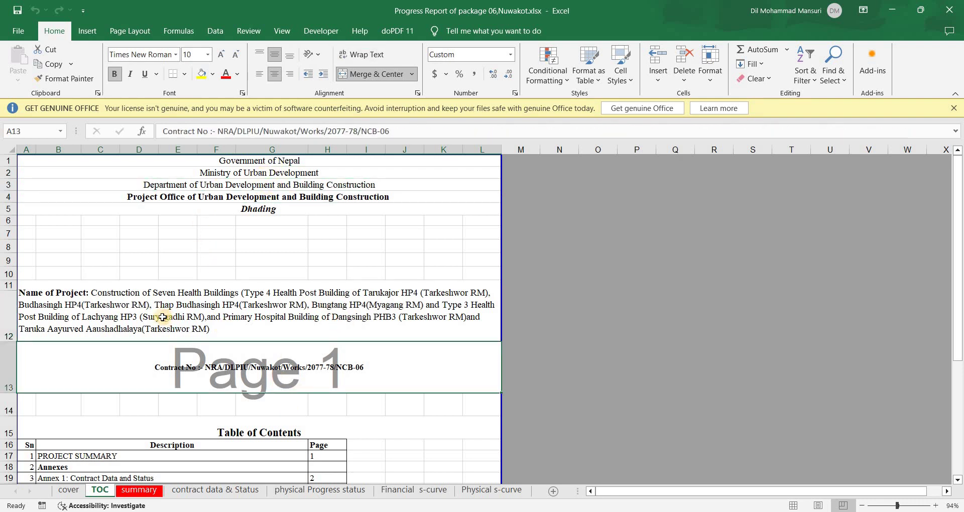
click(163, 316)
click(224, 377)
Review the Table of Contents entries on the TOC sheet, from the project summary through Annex 4
click(958, 481)
scroll(958, 481, down, 2)
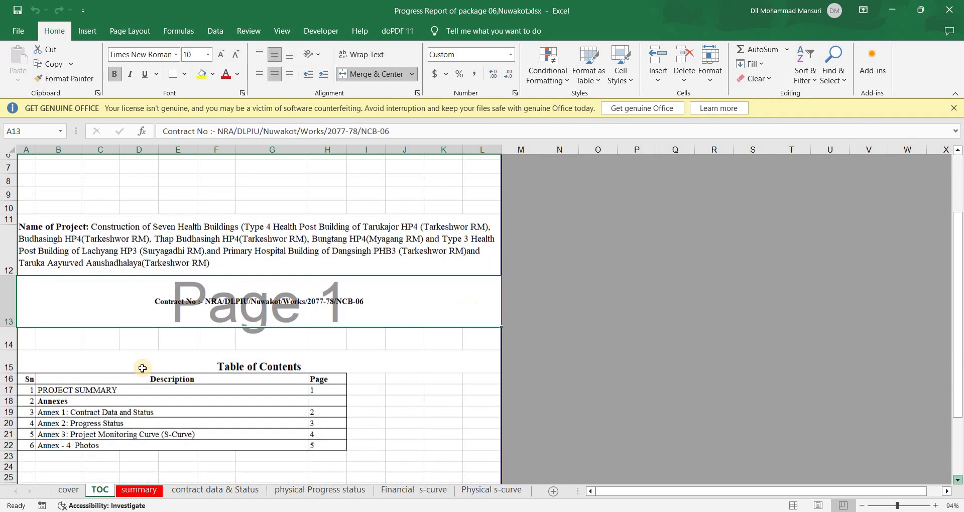
click(212, 390)
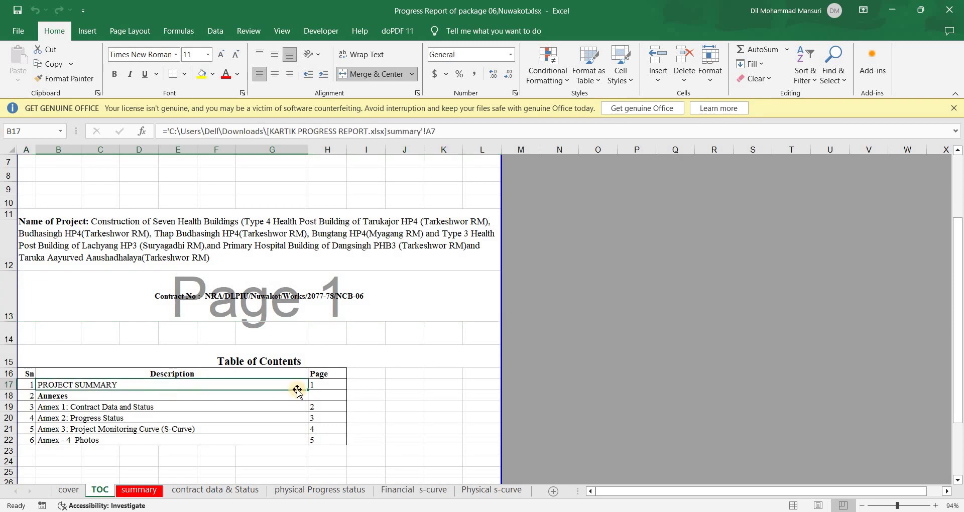
click(330, 395)
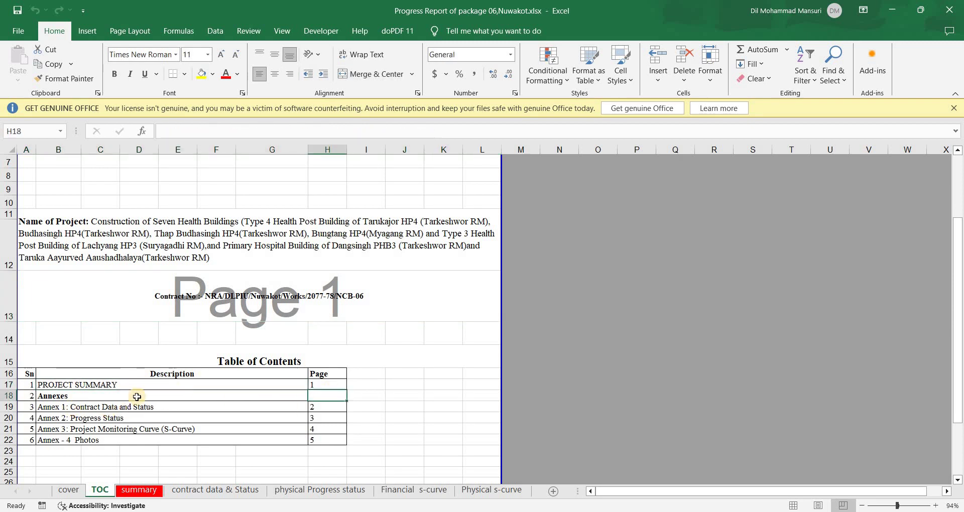
click(206, 409)
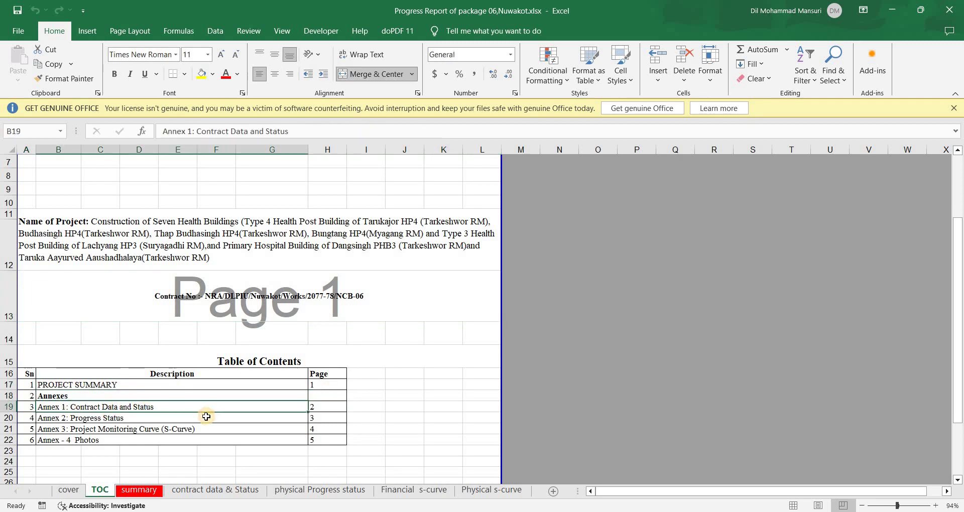
click(200, 422)
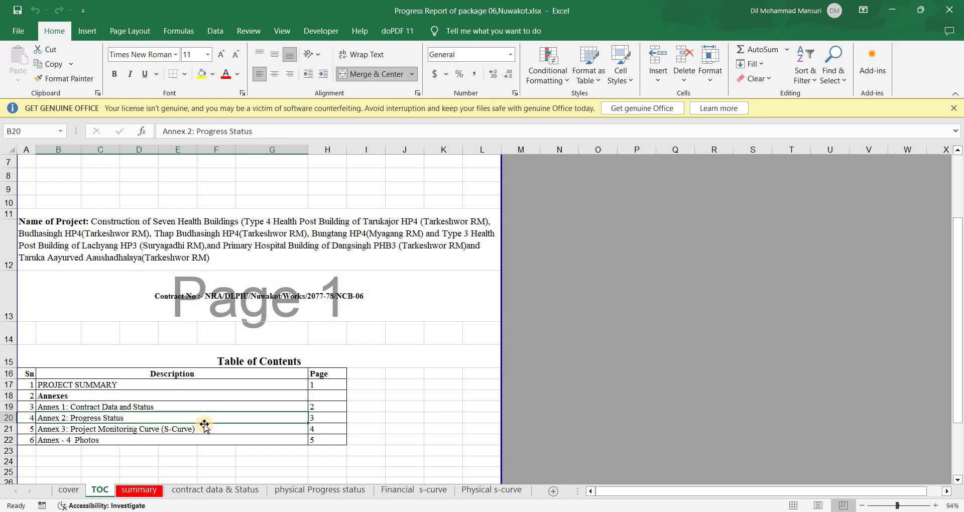
click(303, 441)
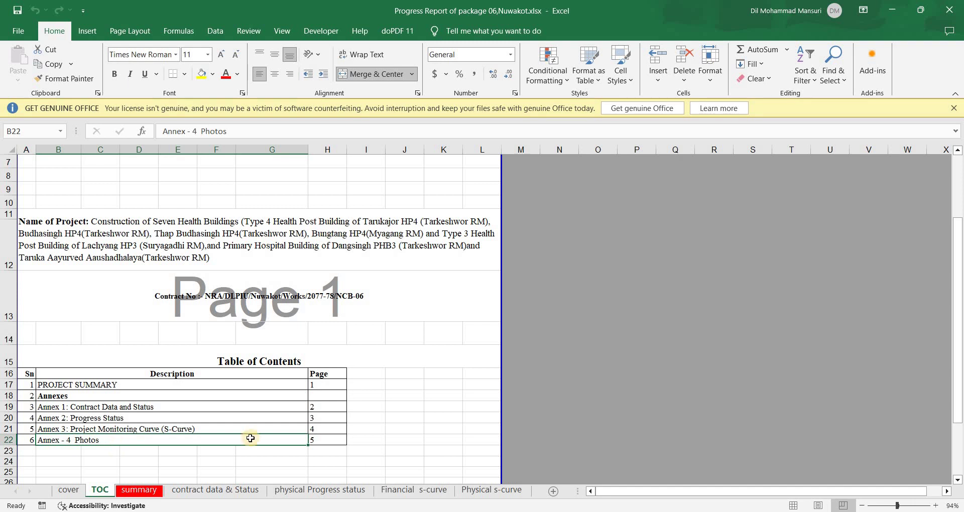
Examine the summary sheet's headings and project details, including project name, executing agency, sponsor agency, contract number and contractor
click(146, 495)
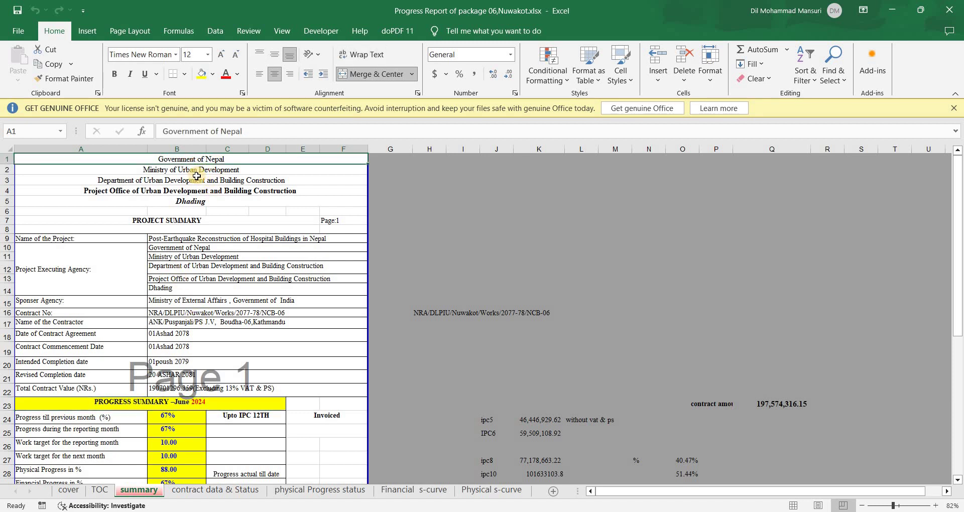
click(201, 171)
click(191, 193)
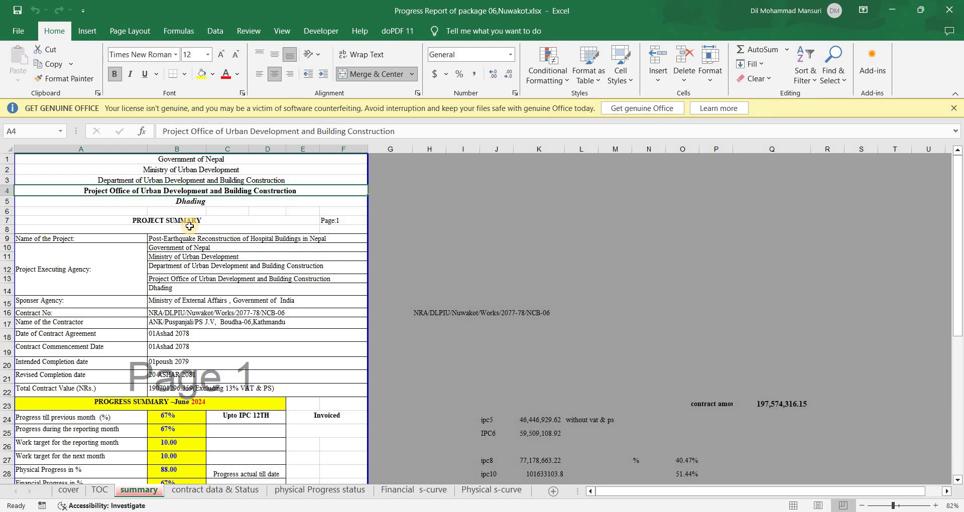
click(205, 221)
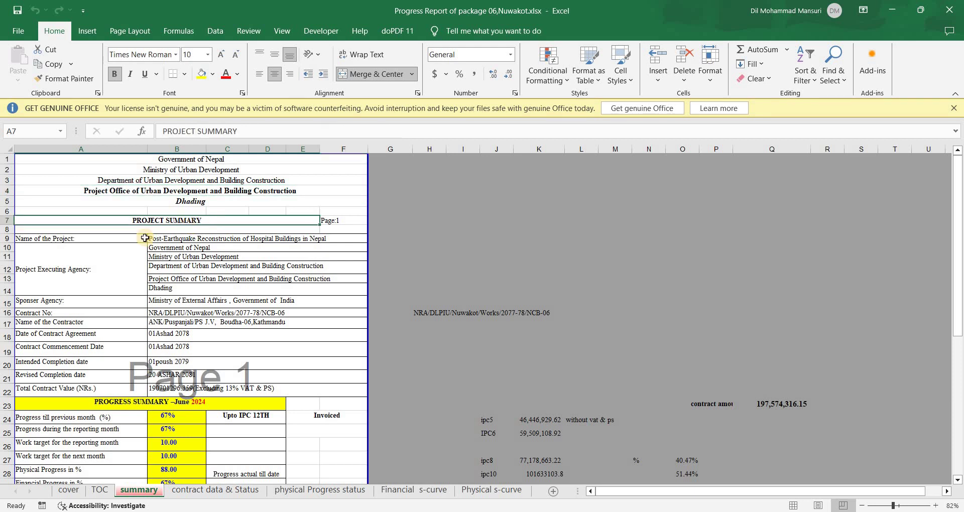
click(93, 239)
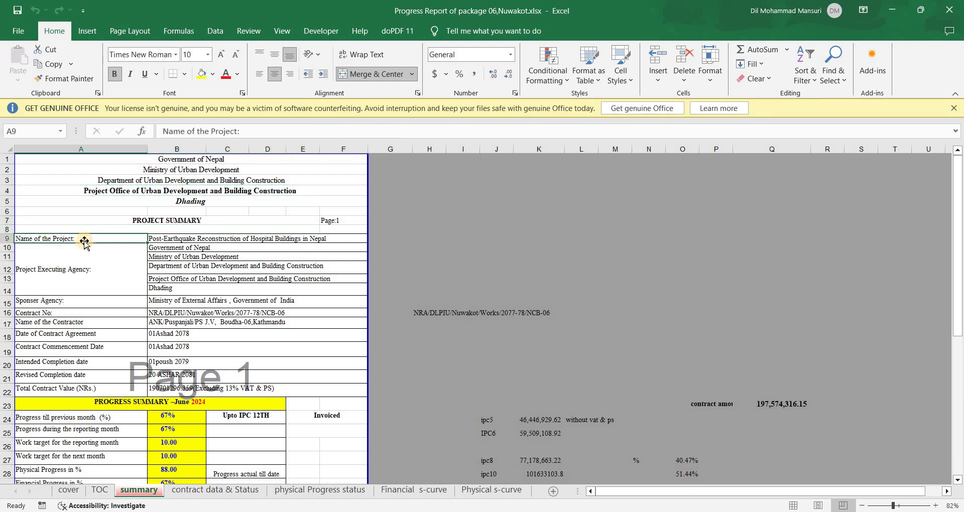
click(263, 238)
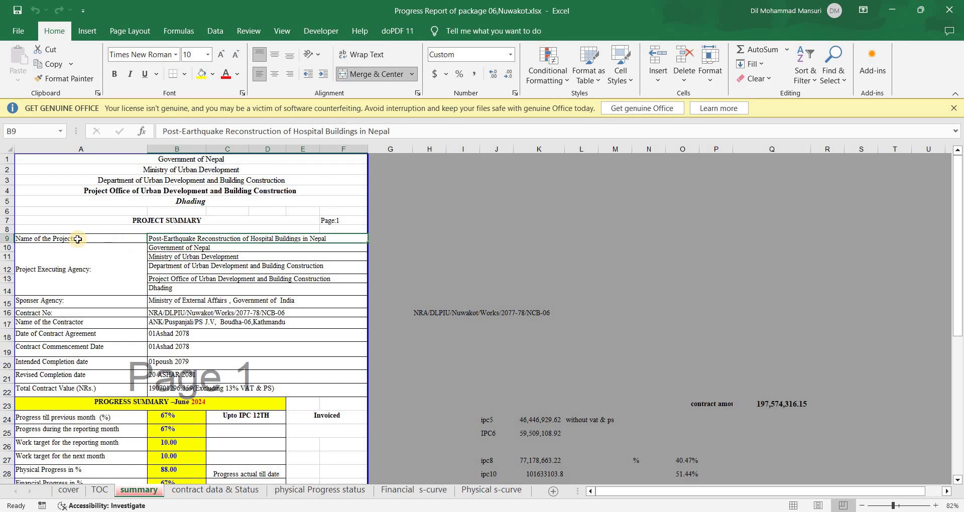
click(89, 277)
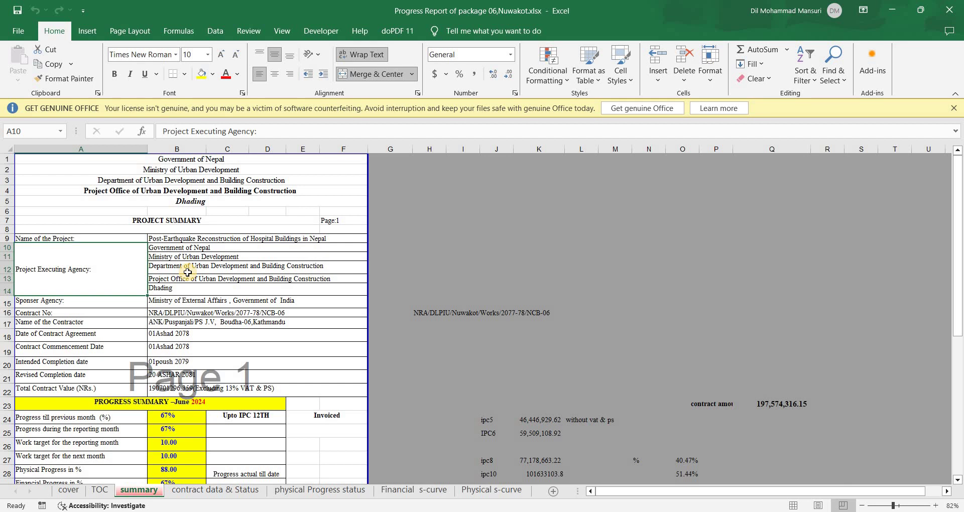
click(112, 305)
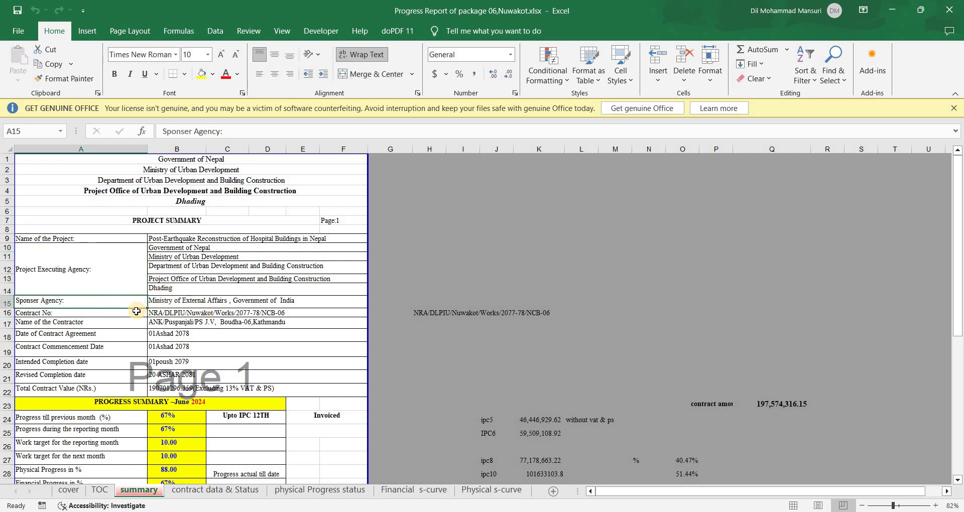
click(201, 302)
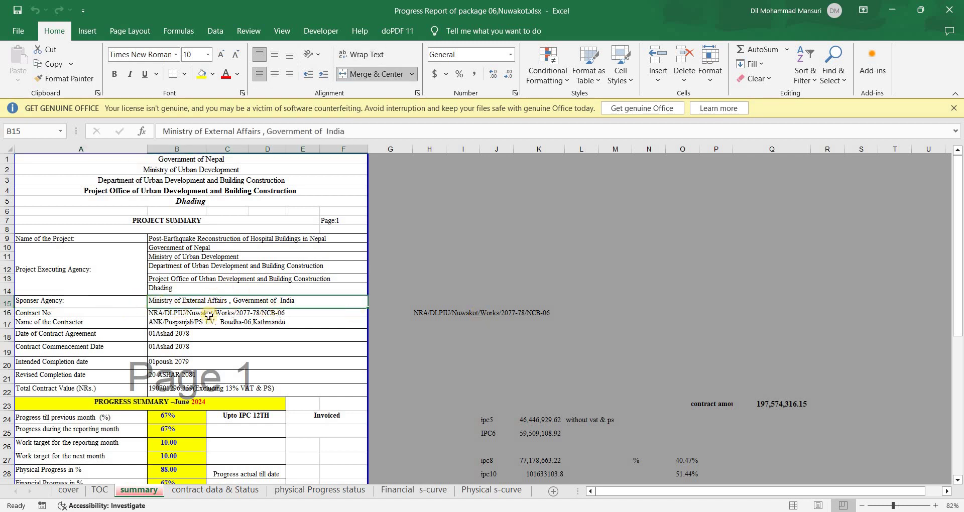
click(115, 314)
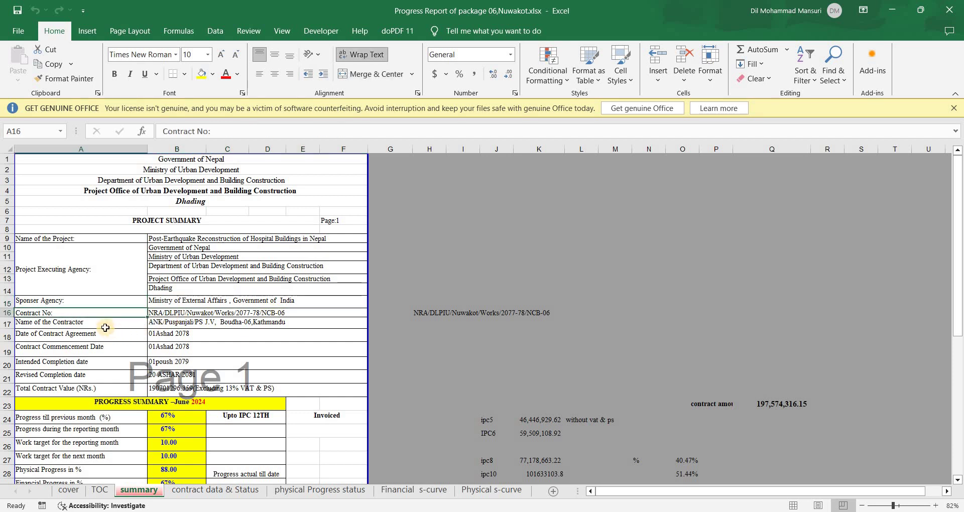
key(Down)
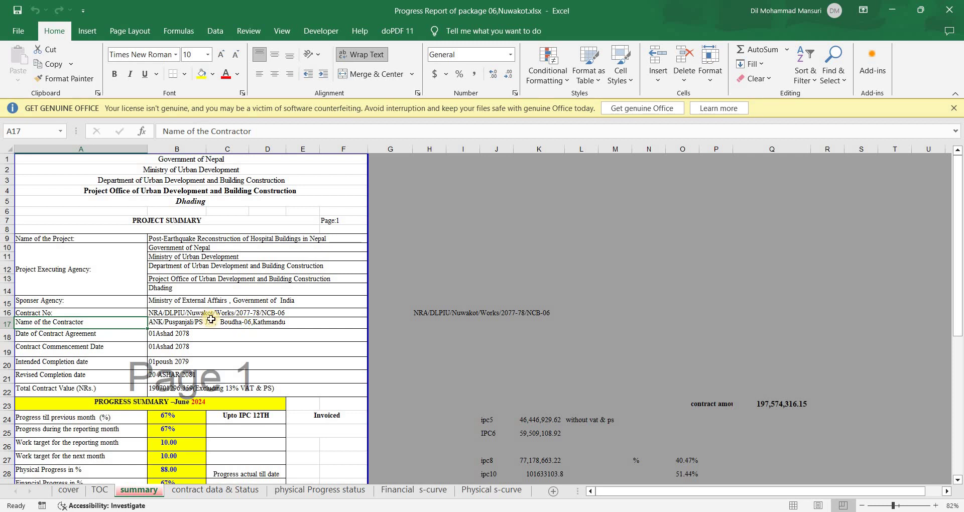
Check the summary sheet's commencement and completion dates, total contract value and progress till the previous month
click(93, 351)
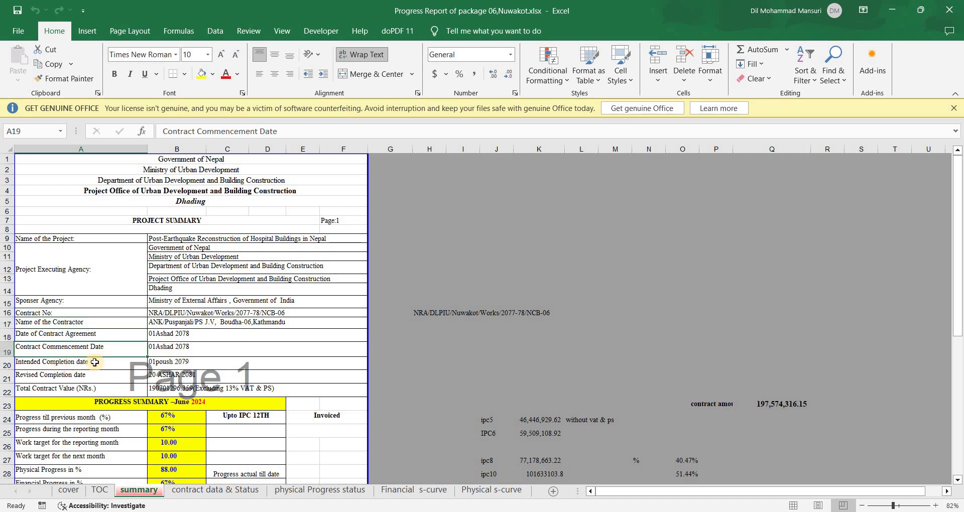
click(90, 363)
click(66, 378)
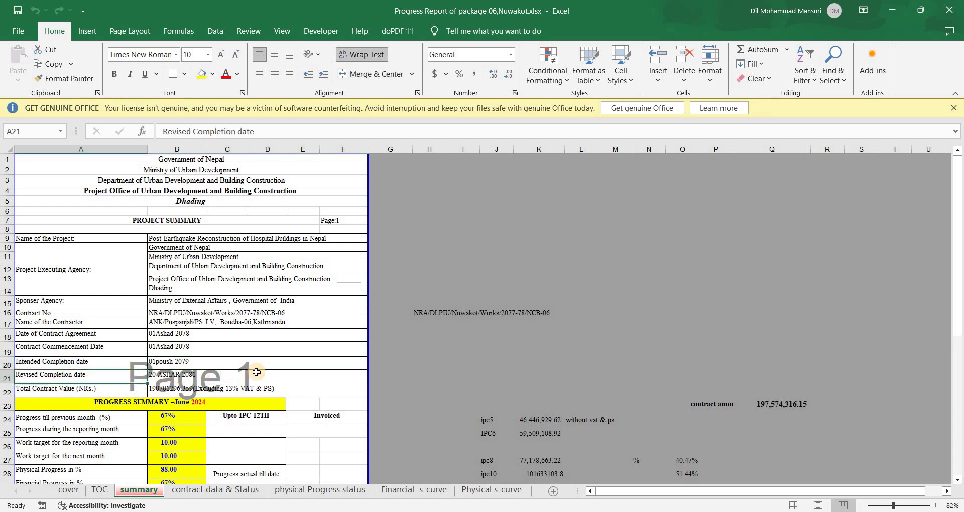
click(255, 375)
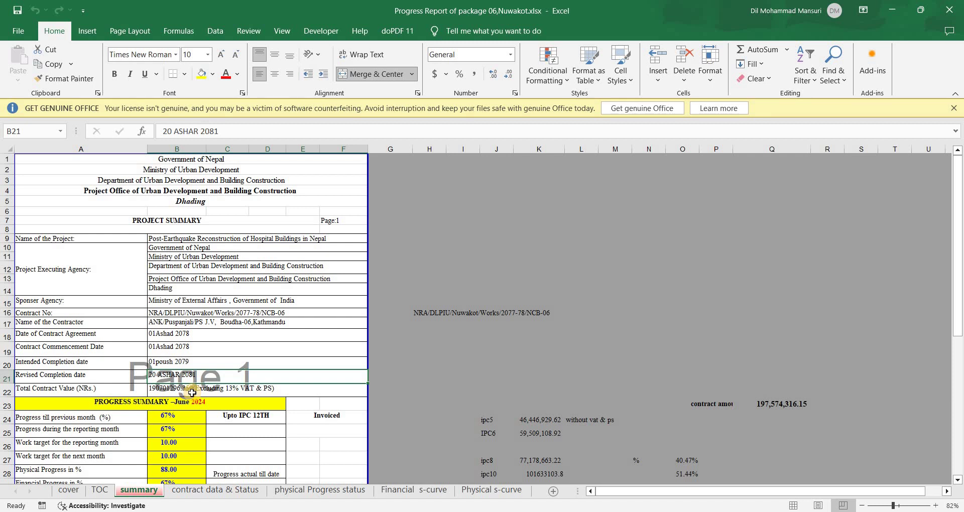
click(86, 389)
click(259, 386)
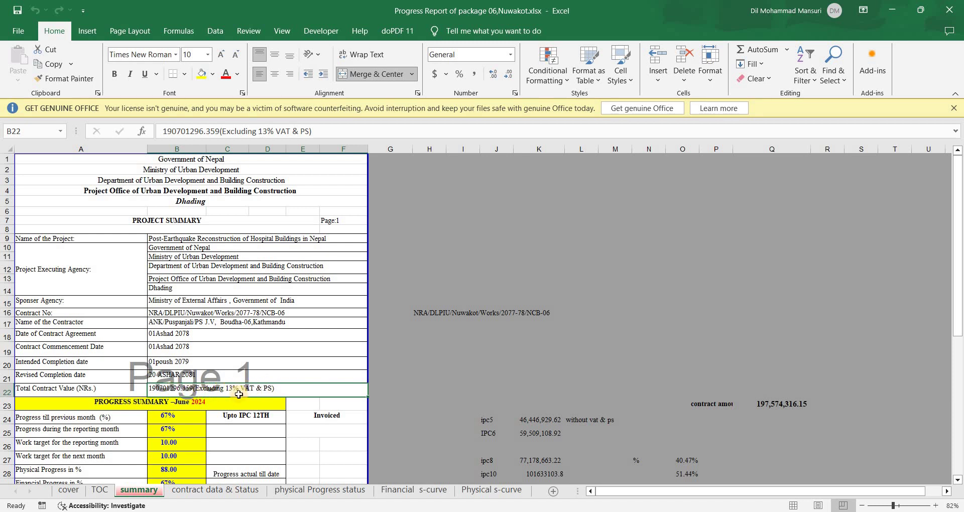
click(183, 418)
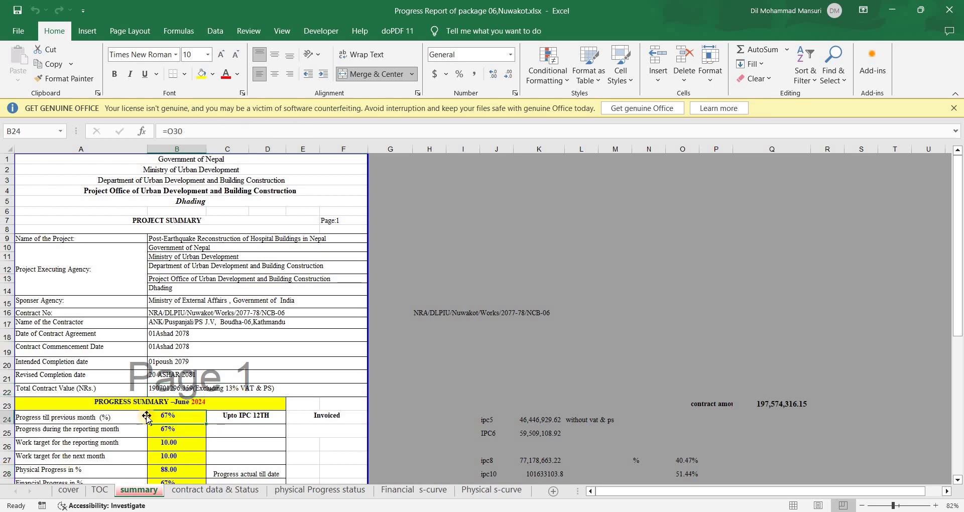
Check the summary sheet's progress till the previous month, its IPC note and the progress during the reporting month
click(116, 419)
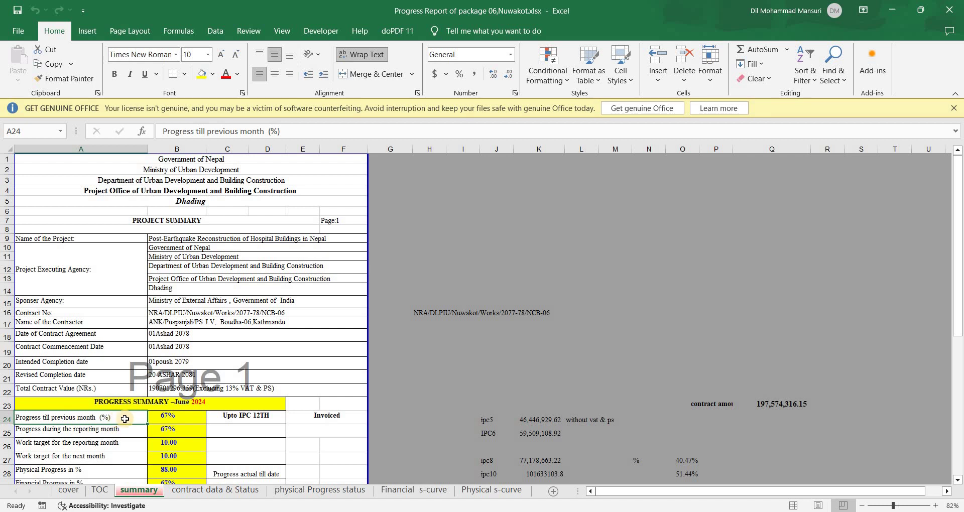
click(181, 421)
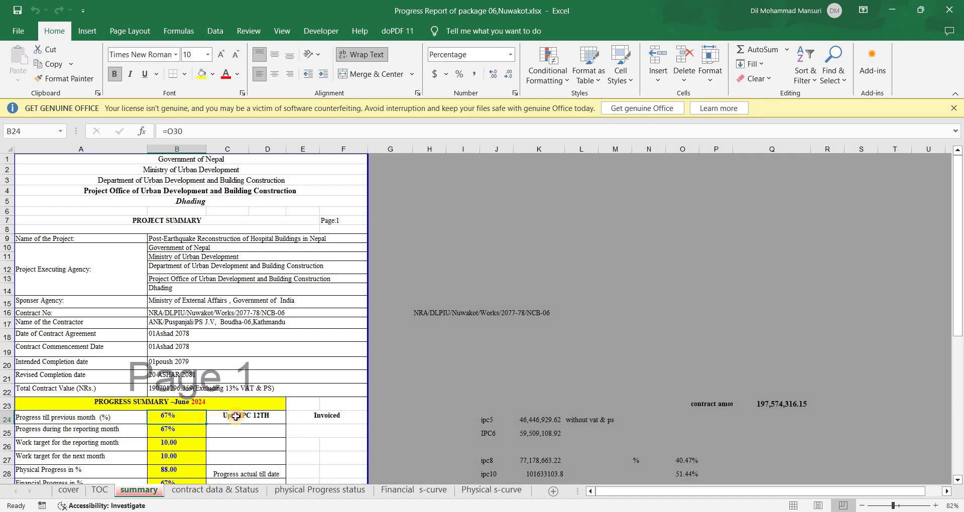
click(263, 418)
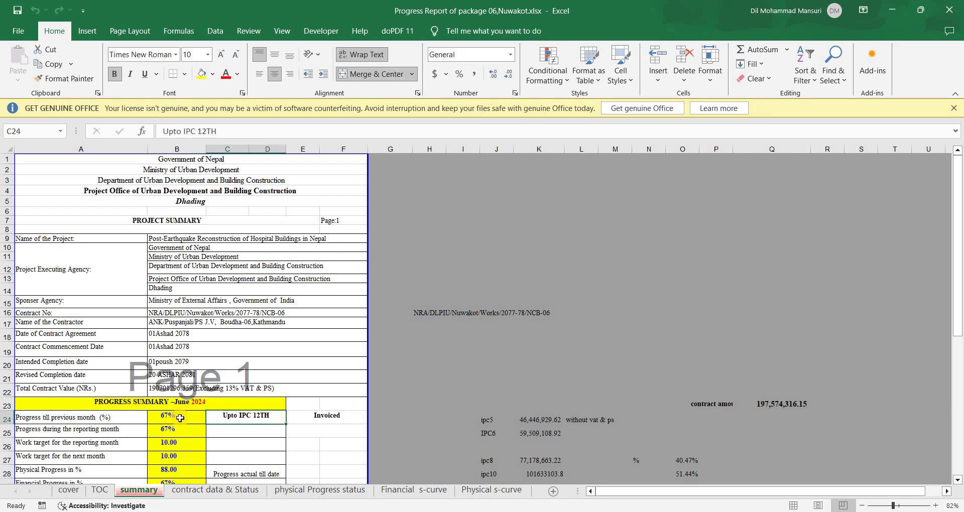
key(Left)
key(Left)
key(Down)
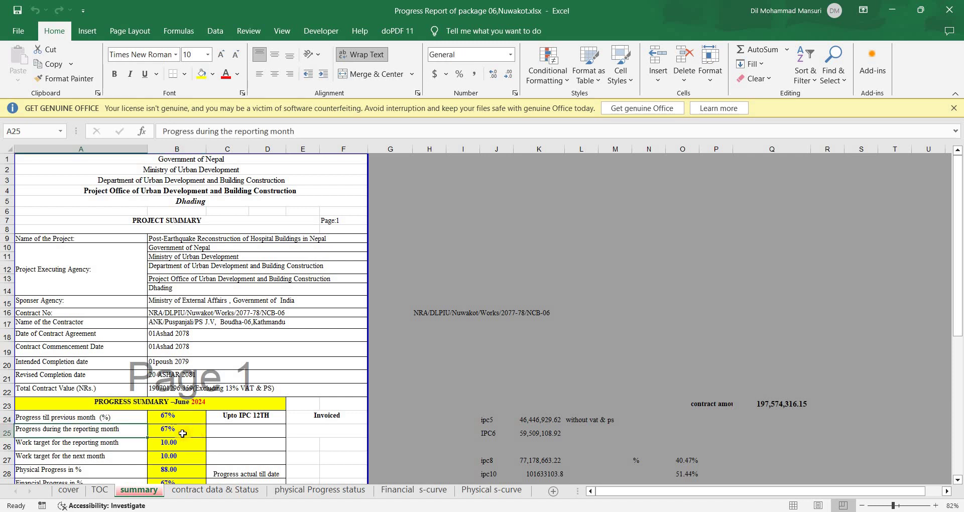
click(183, 433)
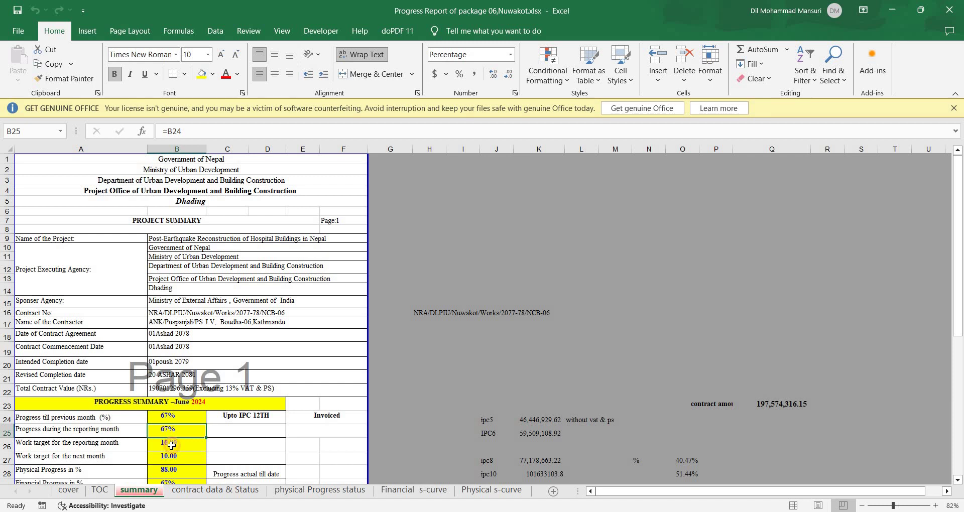
Review the summary sheet's work targets for the reporting month and the next month
click(171, 445)
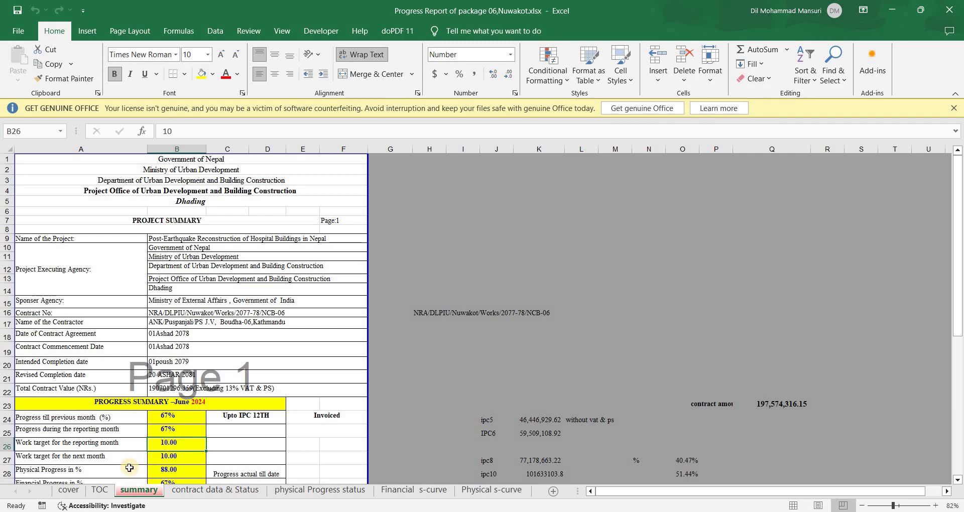
key(Down)
key(Left)
key(Right)
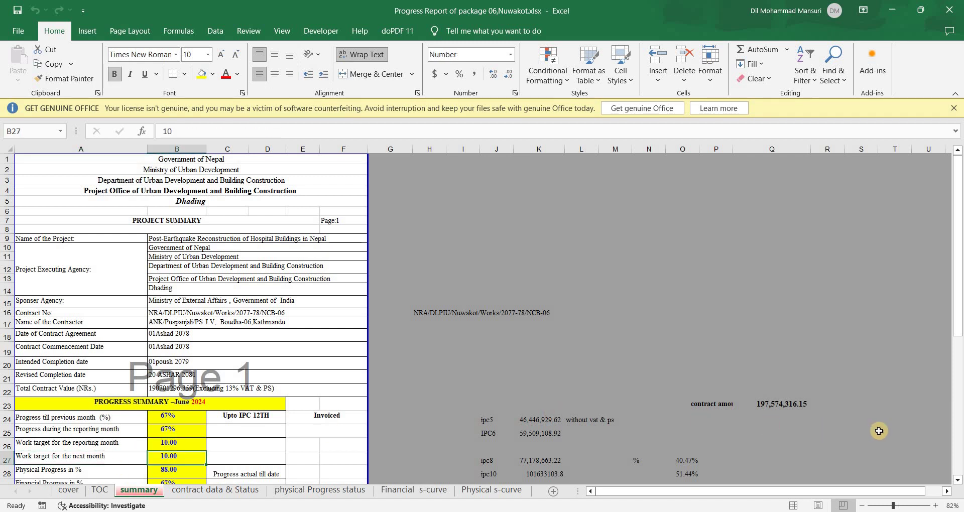
click(958, 480)
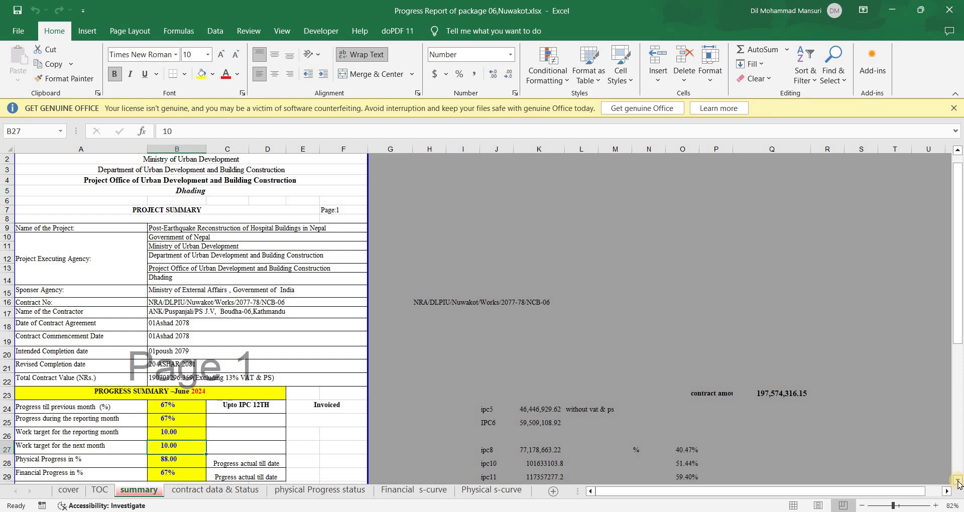
click(188, 431)
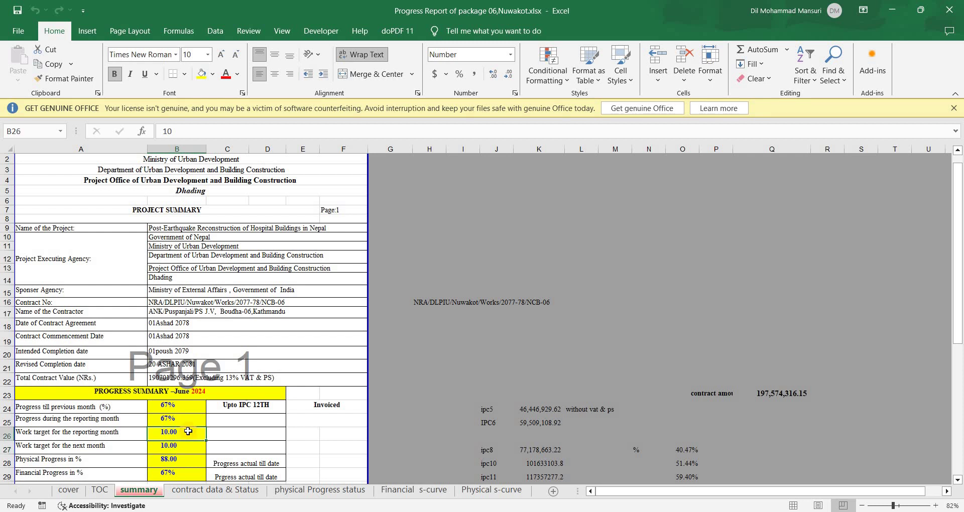
click(183, 446)
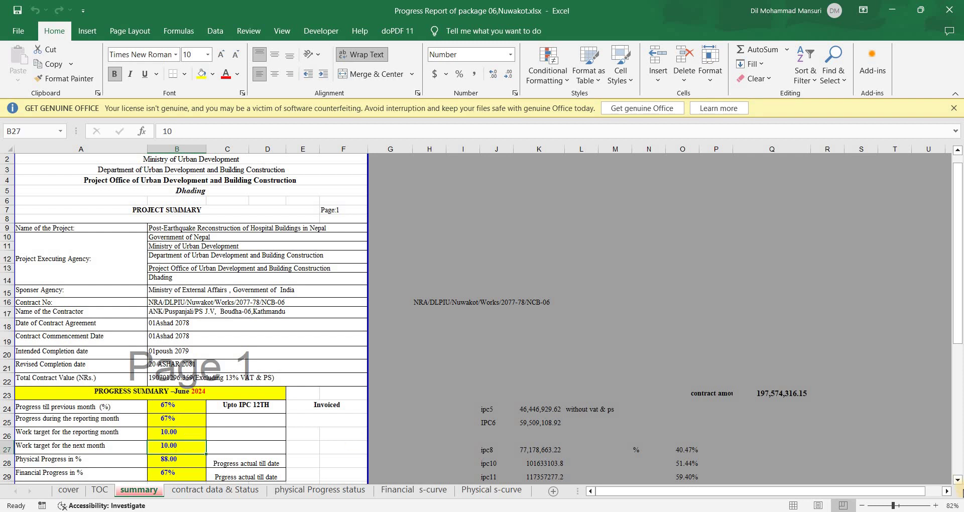
click(957, 480)
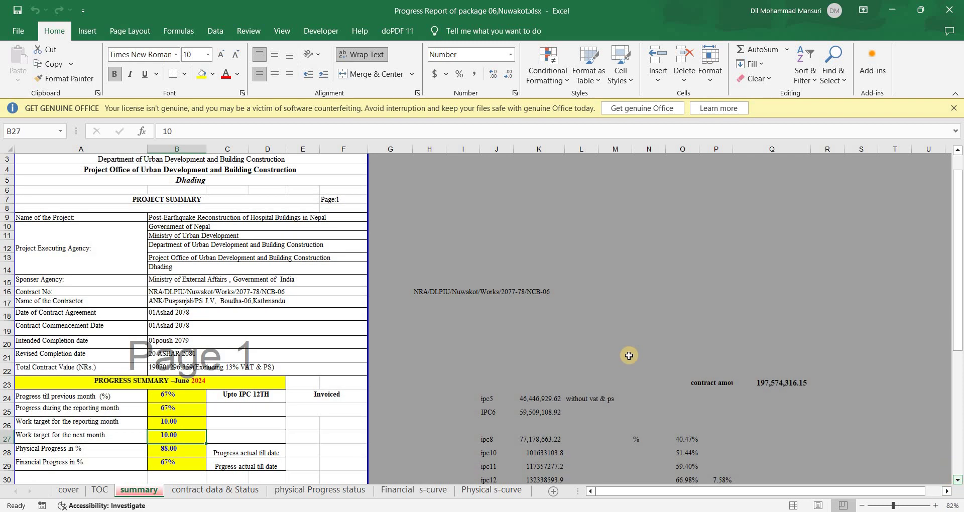
Examine the physical progress percentage on the summary sheet and compare it with the progress till the previous month
scroll(217, 427, down, 1)
click(84, 441)
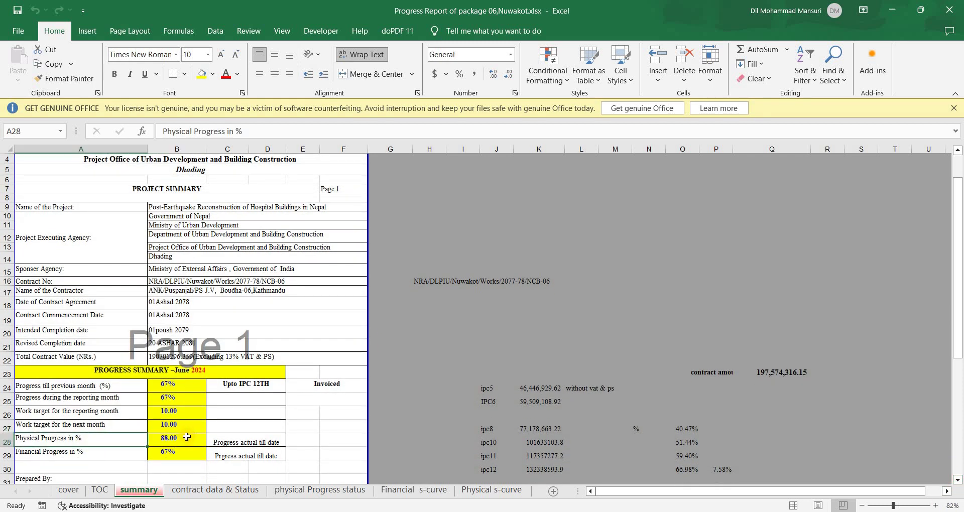
click(184, 439)
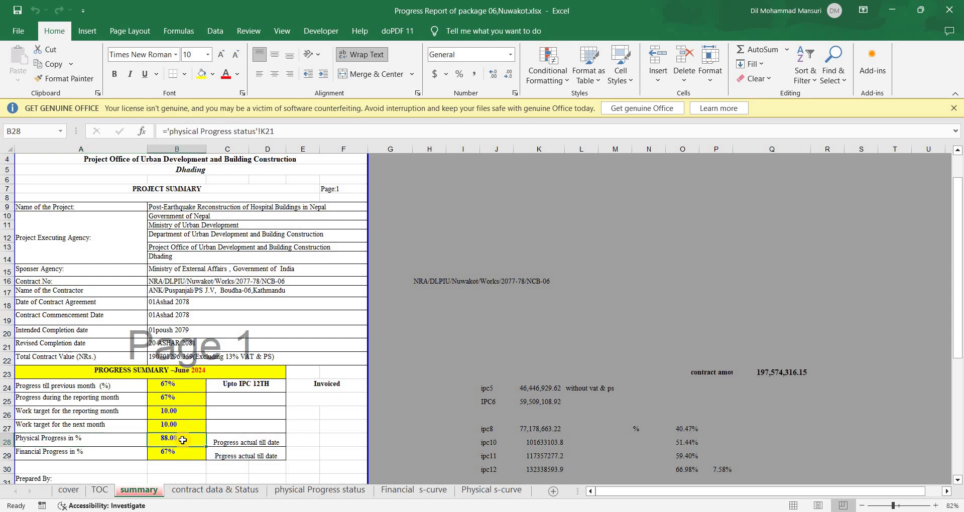
click(118, 441)
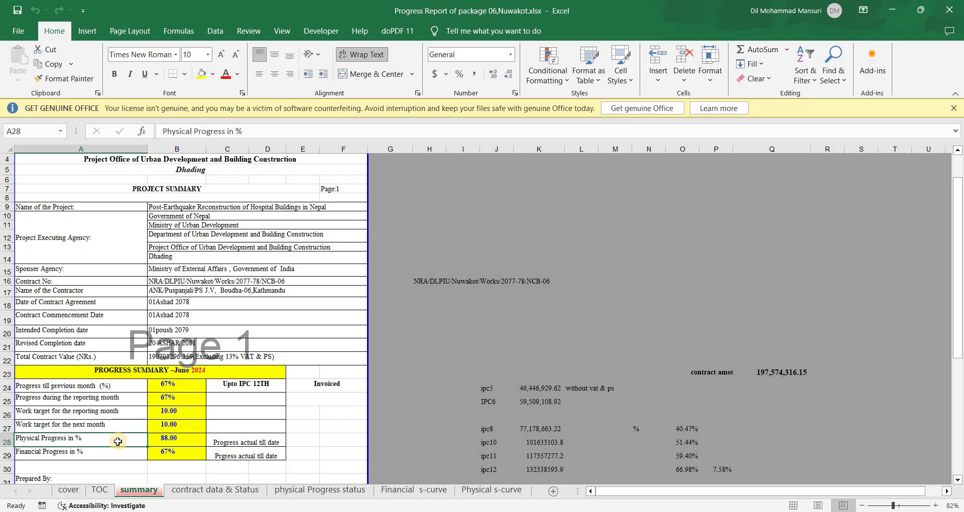
click(170, 441)
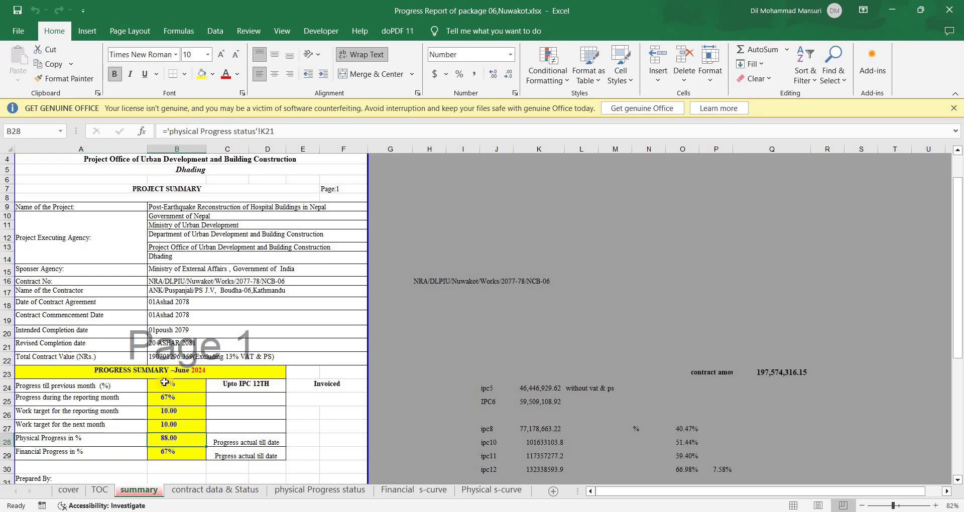
click(181, 388)
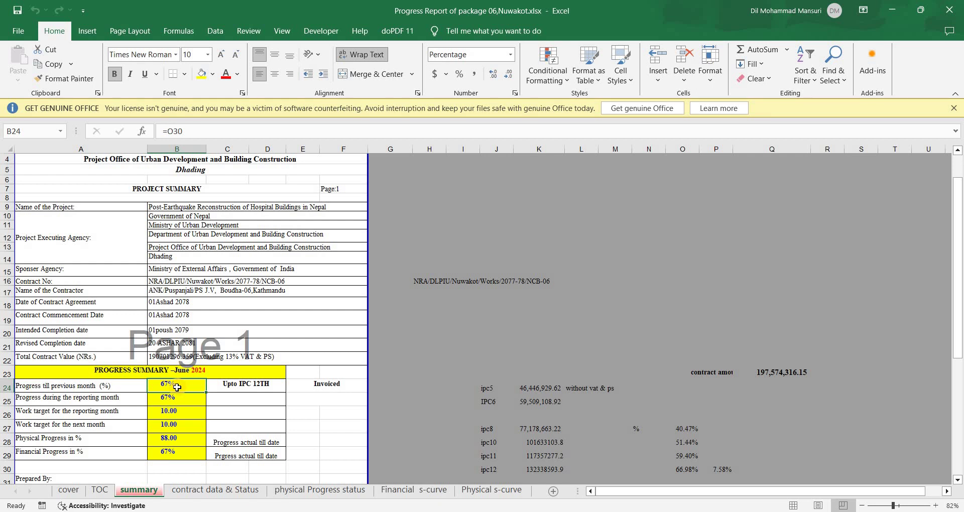
click(184, 439)
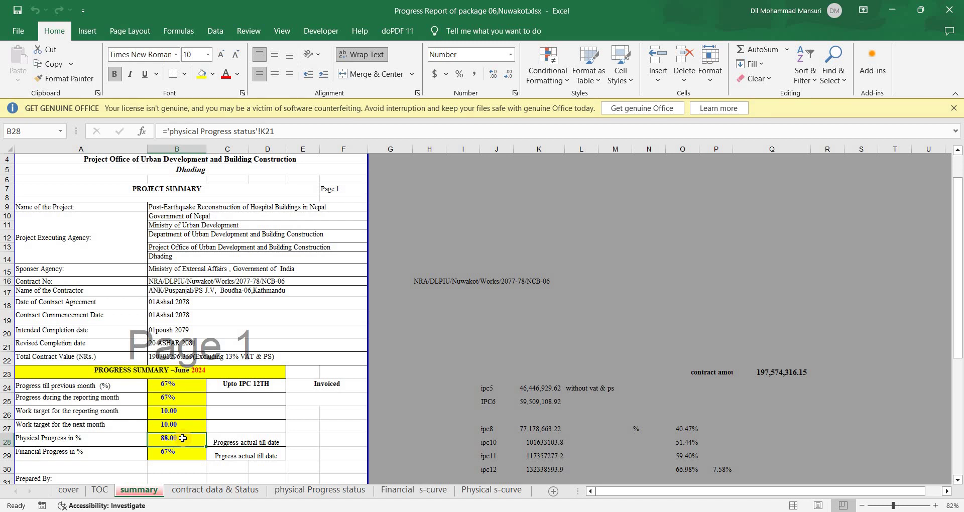
click(247, 441)
Check the financial progress percentage on the summary sheet against the physical progress
click(103, 452)
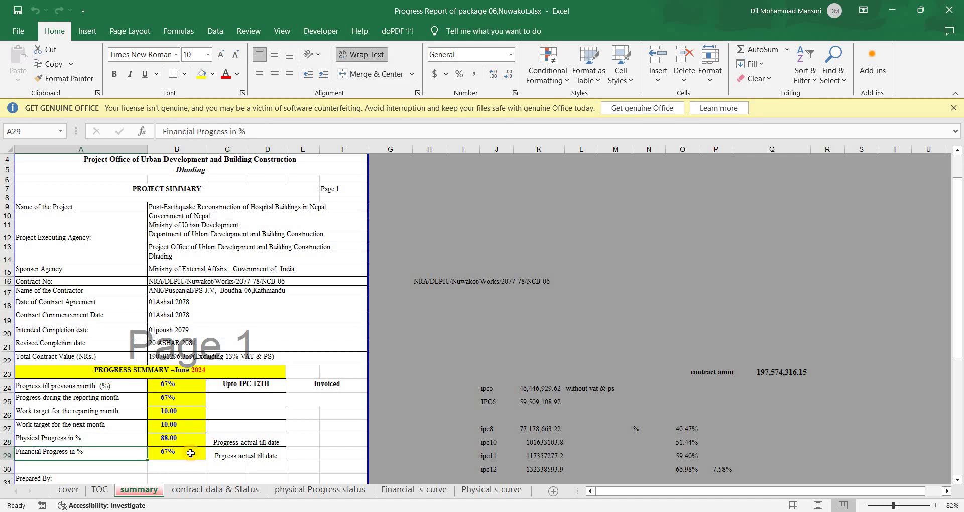
click(188, 454)
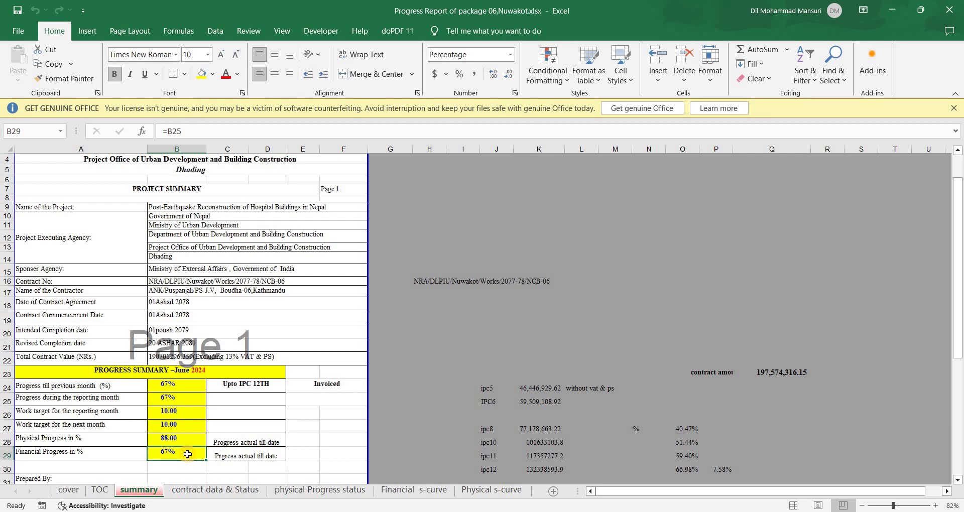
click(185, 438)
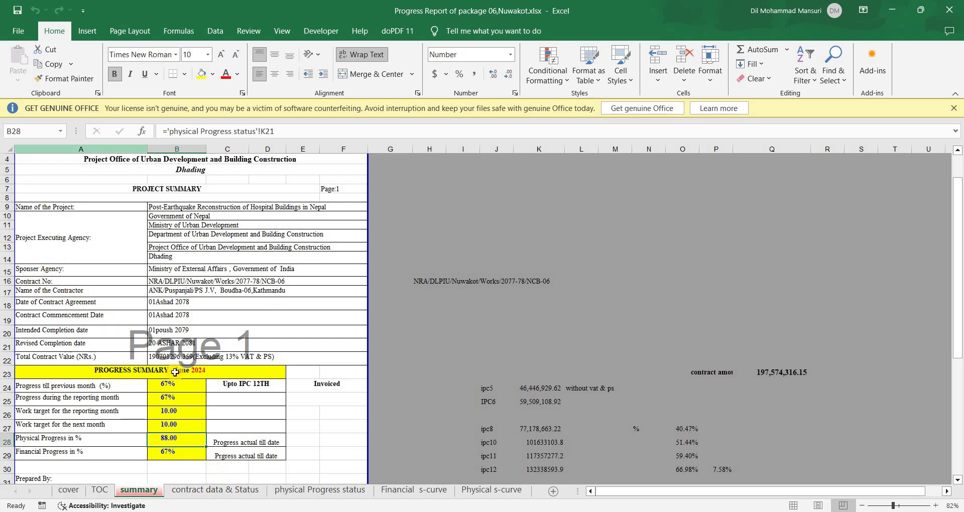
Open the contract data & Status sheet and look over its Summary of Cost table from the first column
click(227, 492)
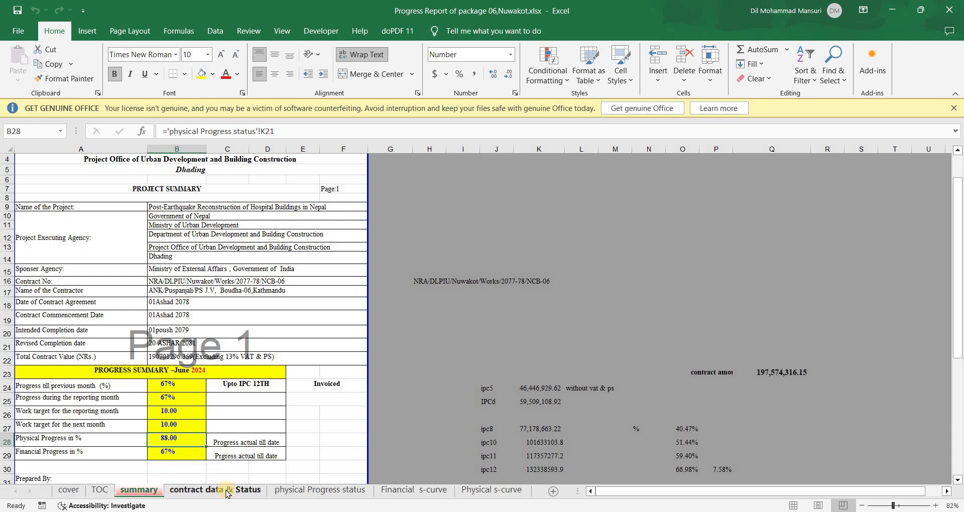
click(227, 492)
scroll(256, 346, up, 6)
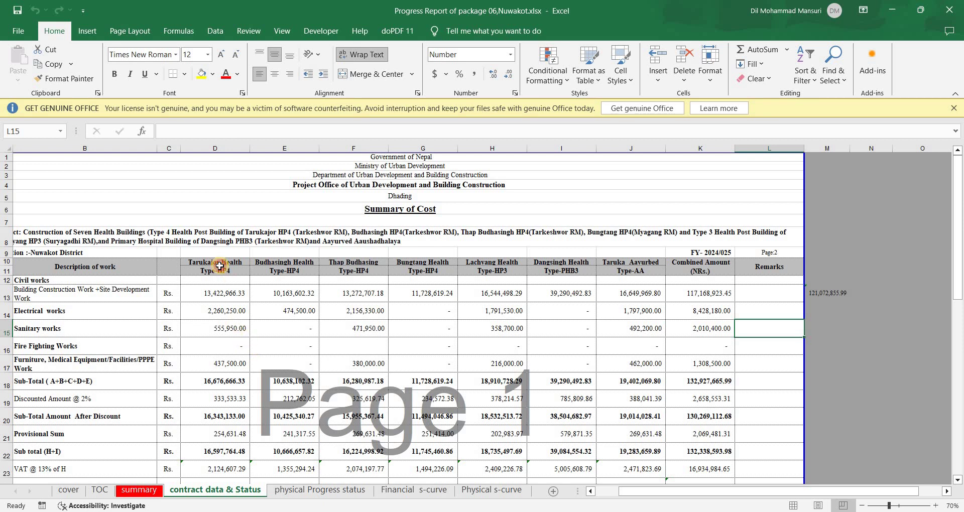
drag(219, 262, 221, 271)
click(230, 311)
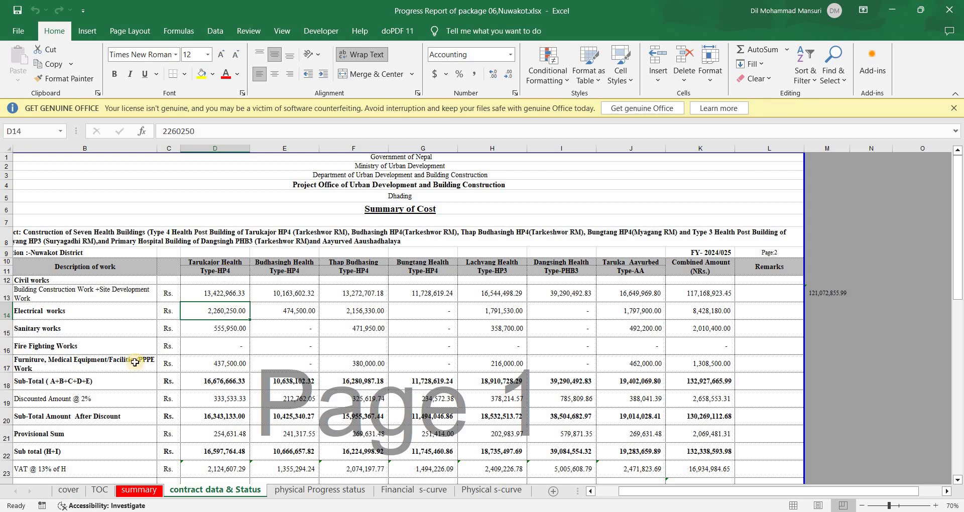
click(591, 491)
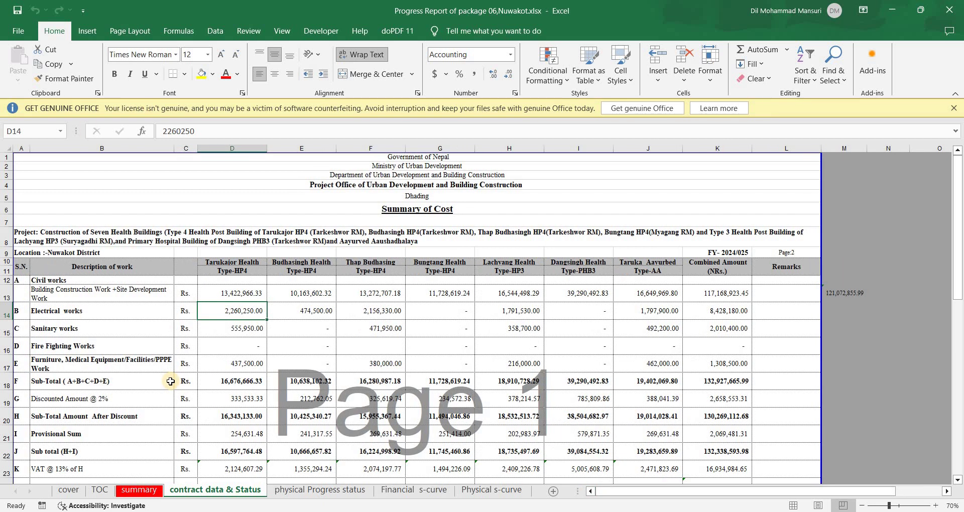
scroll(131, 394, down, 6)
scroll(193, 361, up, 6)
scroll(193, 357, up, 1)
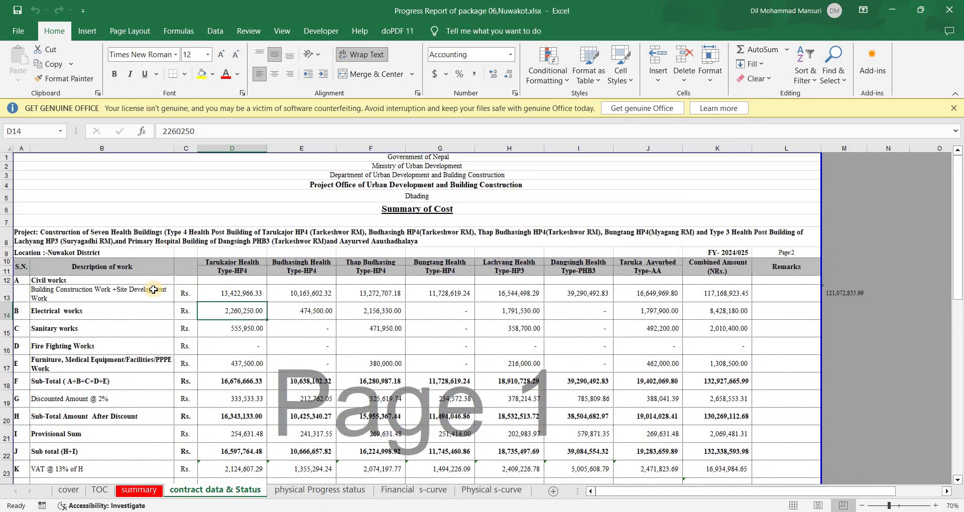
Review the work descriptions in the Summary of Cost, from building construction work down to the A to E sub-total
click(108, 287)
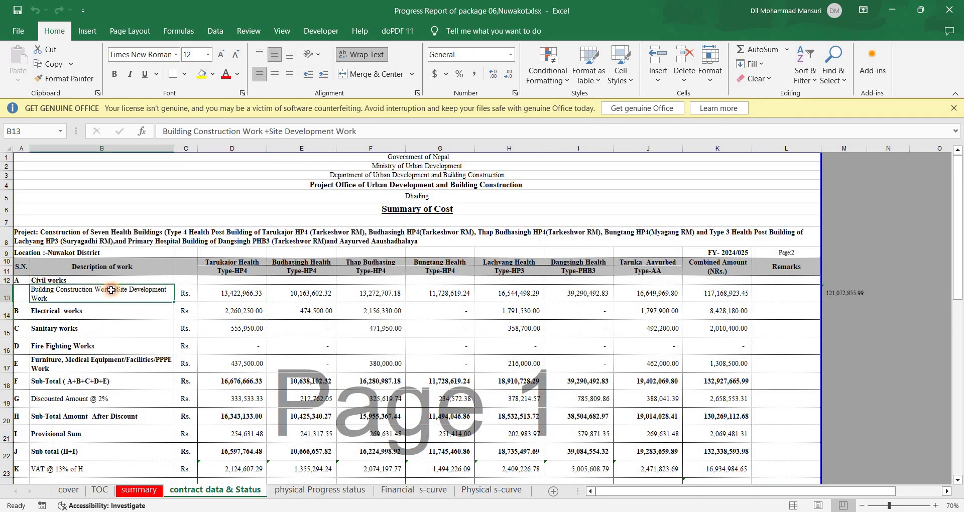
key(Down)
key(Down)
key(Down)
key(Down)
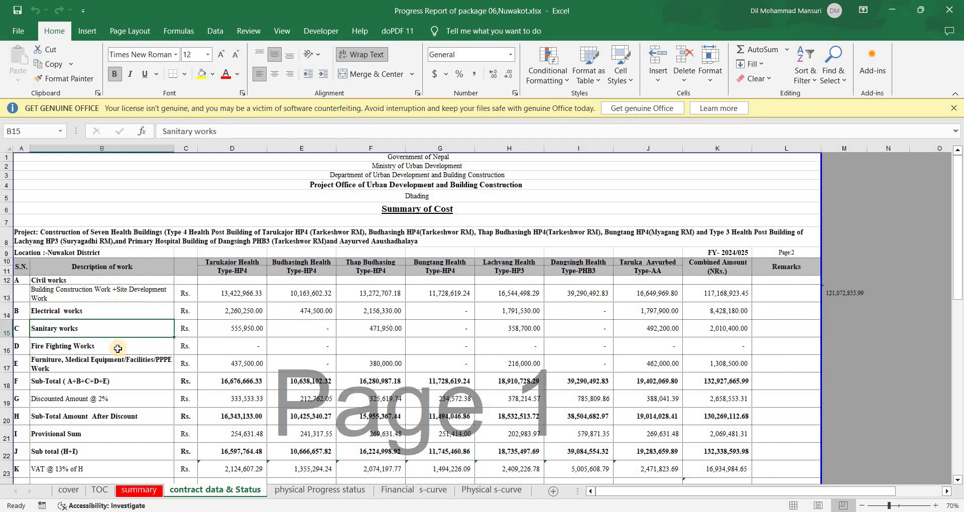
key(Down)
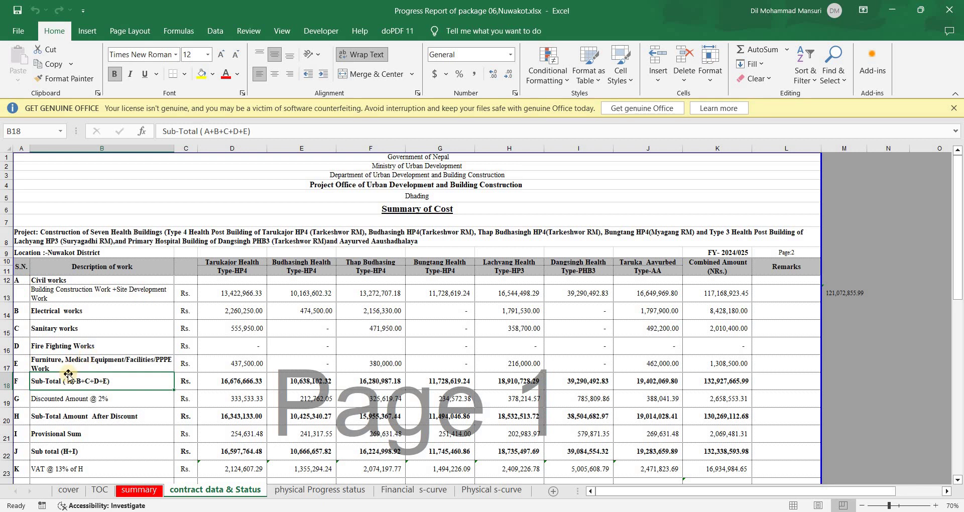
Examine the Summary of Cost's health building columns, including the Tarukajor, Budhasingh and Bungtang buildings and their types
click(236, 273)
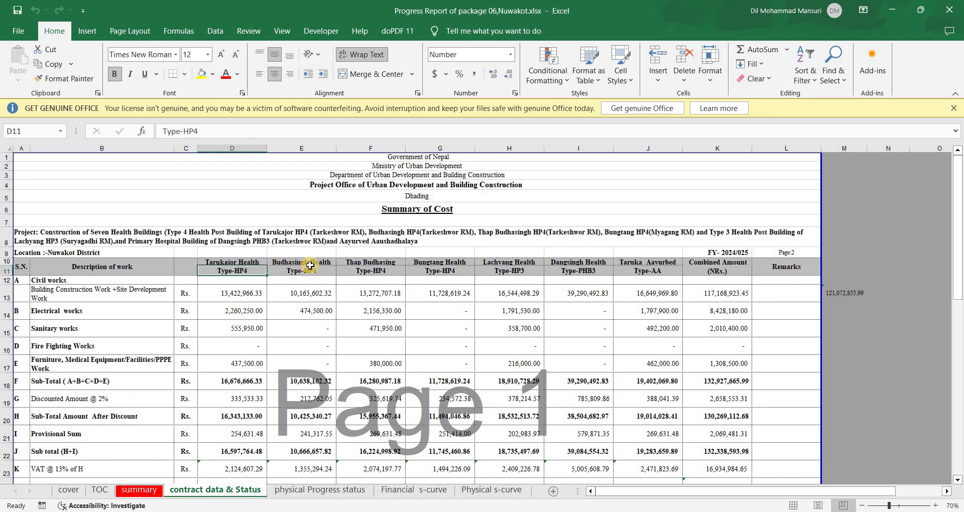
click(310, 263)
click(364, 262)
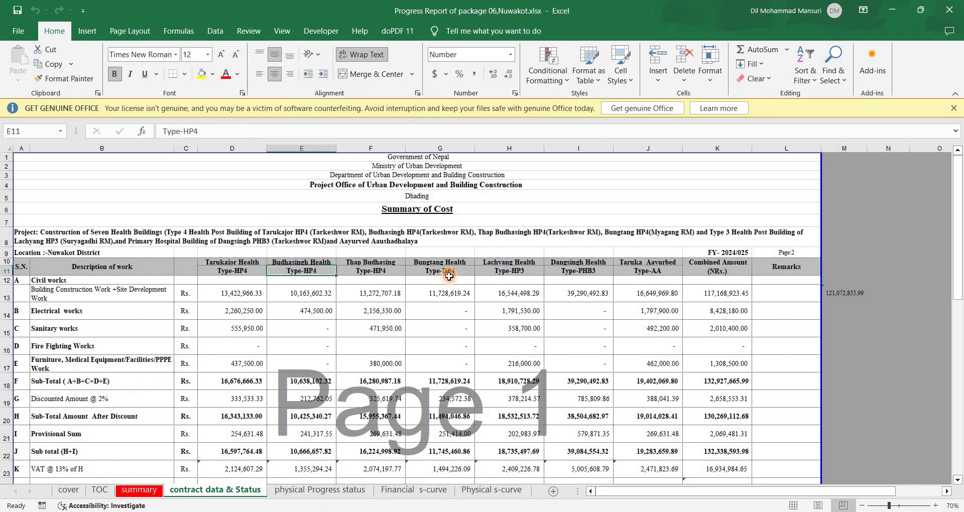
click(471, 280)
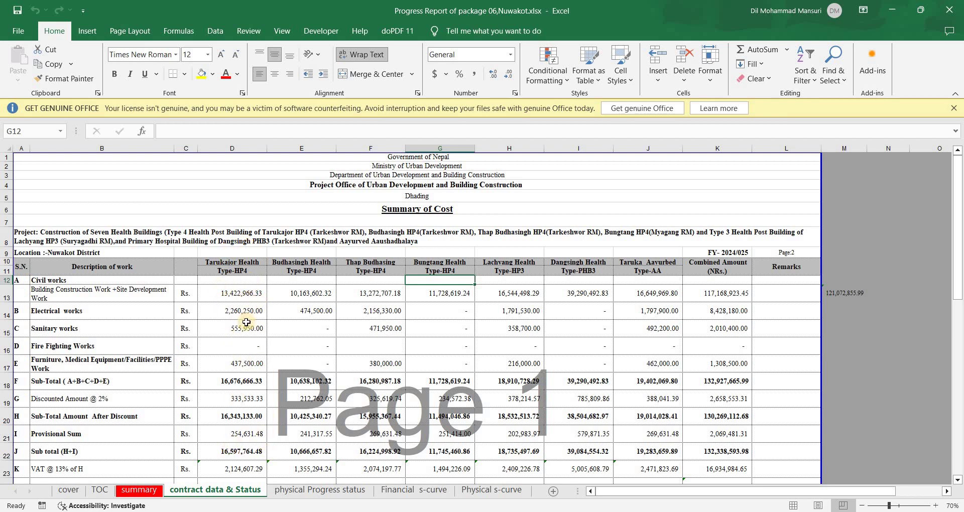
Review the contract amount, discount and financial progress rows of the Summary of Cost, and inspect the combined financial progress formula
scroll(271, 372, down, 6)
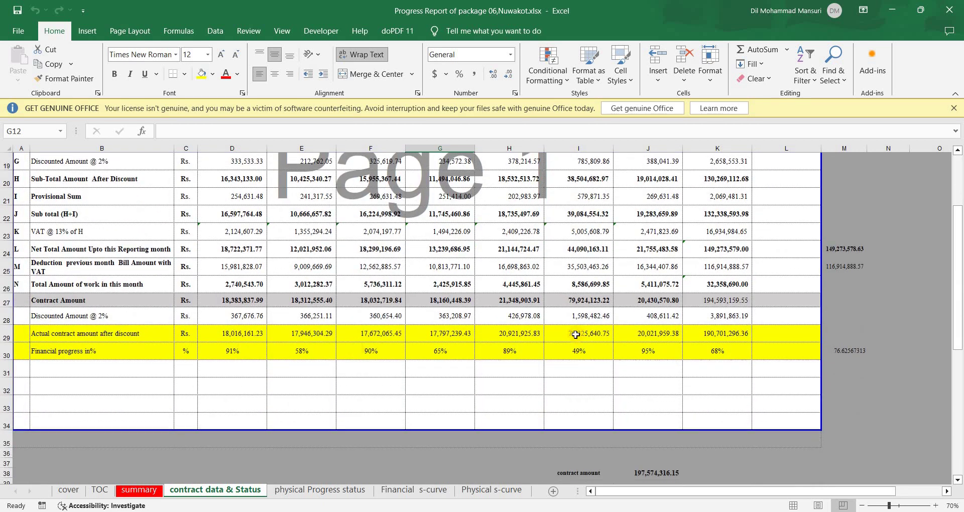
scroll(263, 372, up, 6)
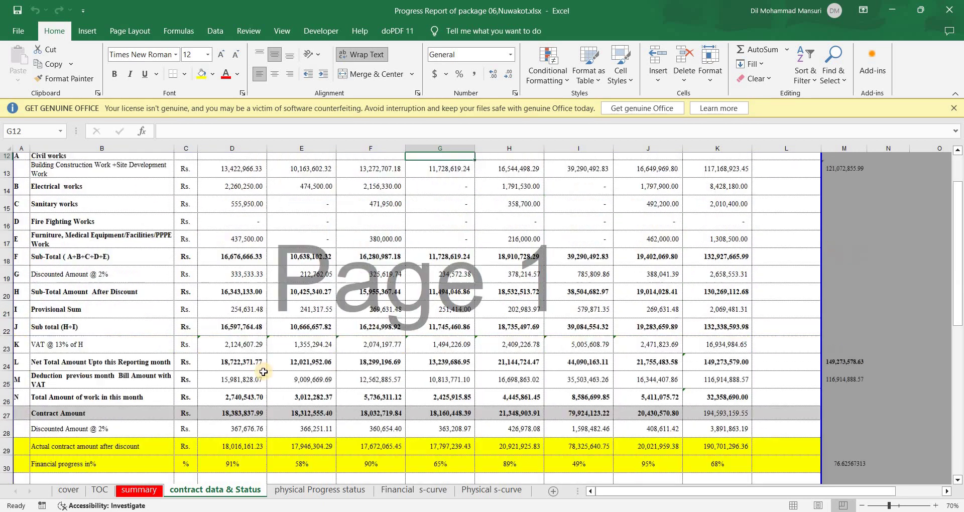
scroll(196, 362, down, 6)
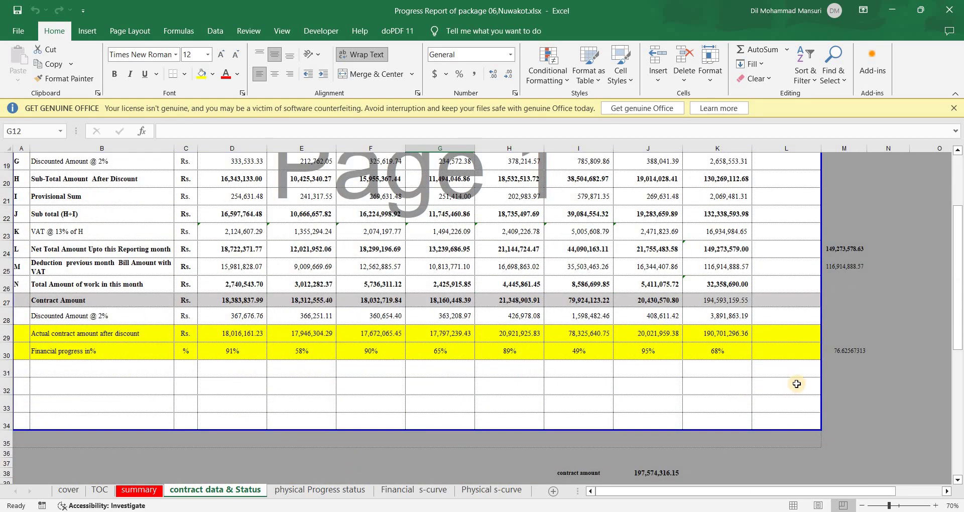
click(697, 357)
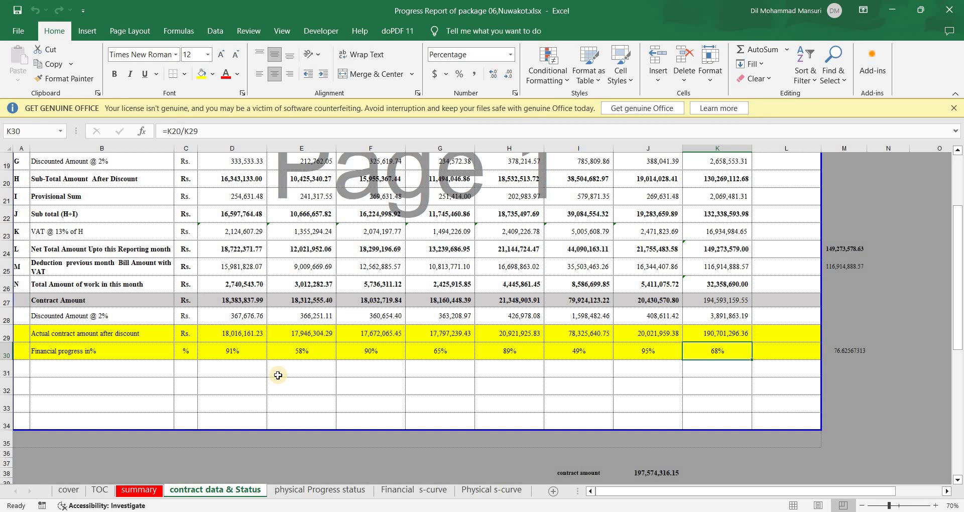
Inspect the financial progress formulas for the Tarukajor and Budhasingh buildings, checking them against the rows and headings of the Summary of Cost
click(236, 352)
scroll(236, 352, up, 6)
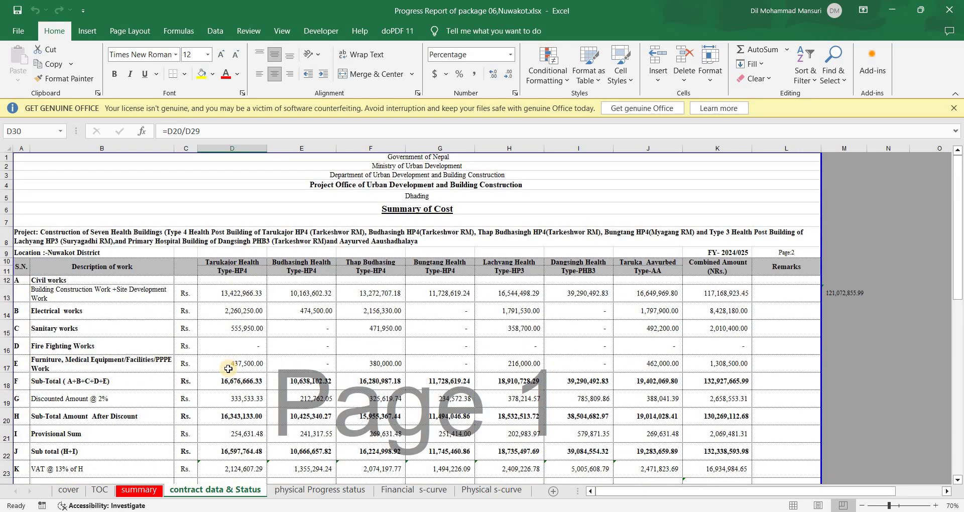
scroll(234, 361, down, 6)
click(317, 353)
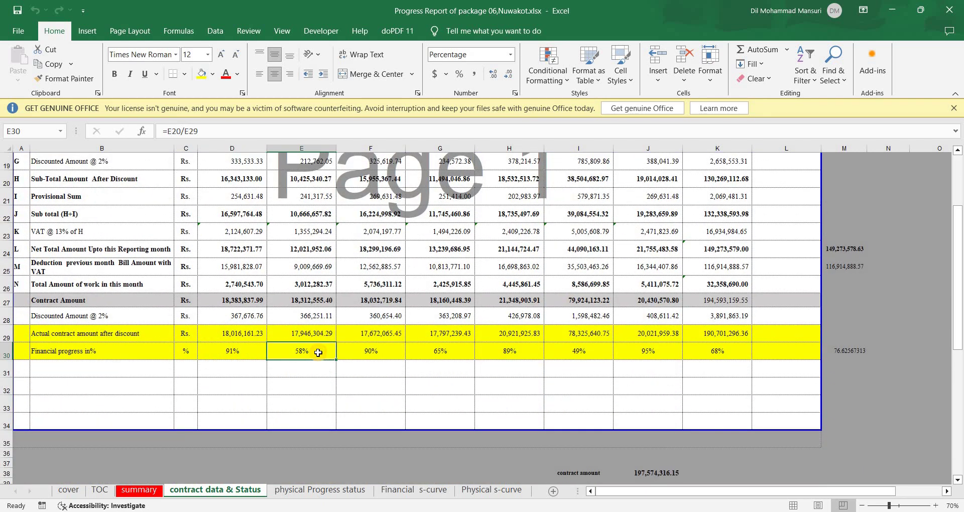
scroll(318, 353, up, 6)
scroll(318, 353, down, 6)
Inspect the remaining financial progress formulas, from the Thap Budhasing building through Taruka Aayurbed to the combined amount
click(387, 353)
click(462, 353)
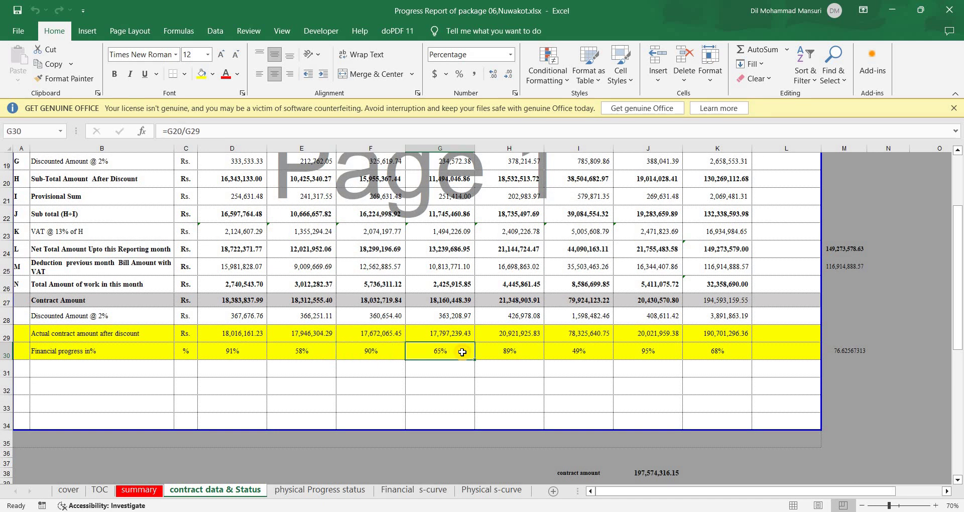
click(522, 354)
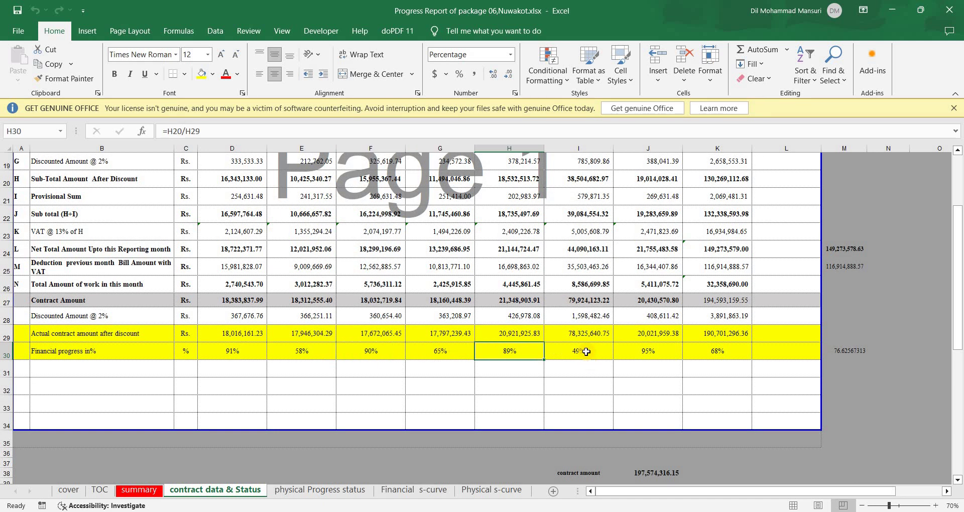
click(597, 356)
click(655, 360)
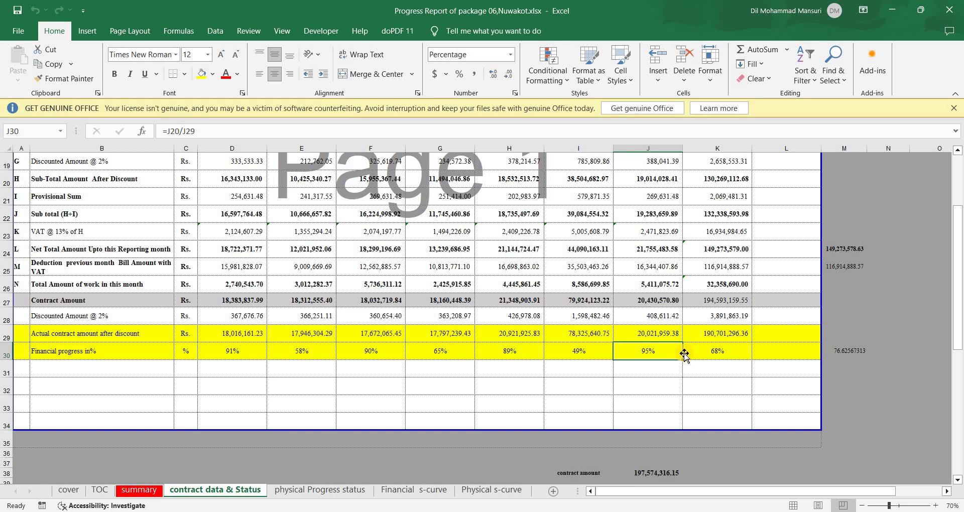
click(713, 348)
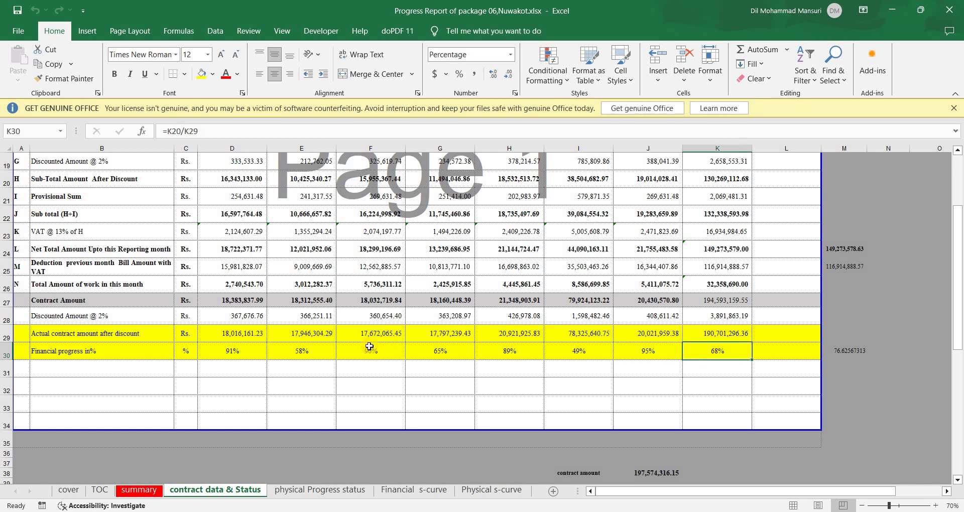
Review the Tarukajor building's cost entries for building construction and site development, electrical works and sanitary works
scroll(370, 346, up, 6)
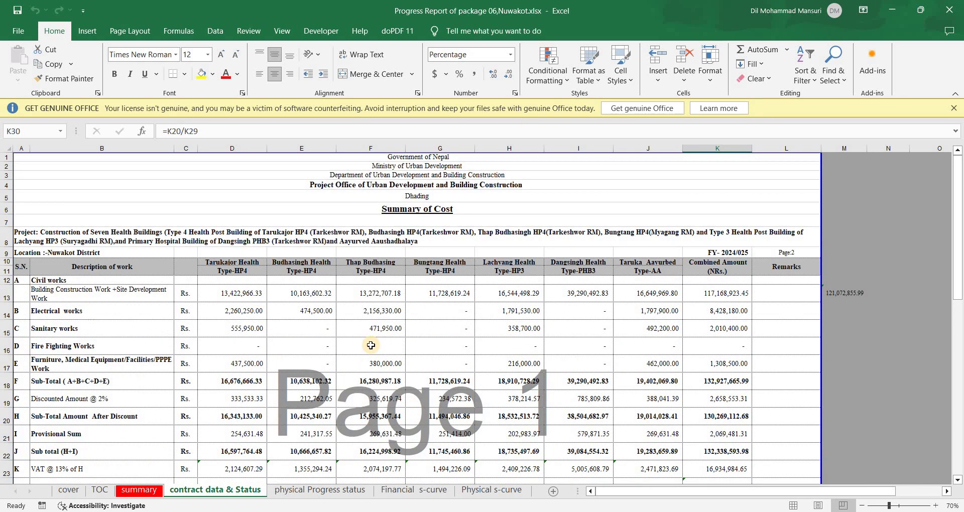
scroll(370, 345, down, 6)
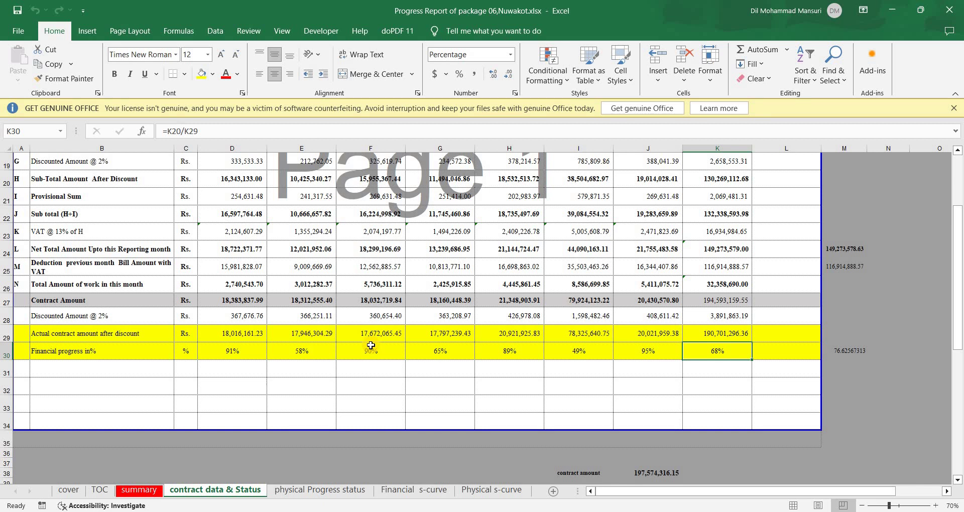
scroll(371, 345, up, 6)
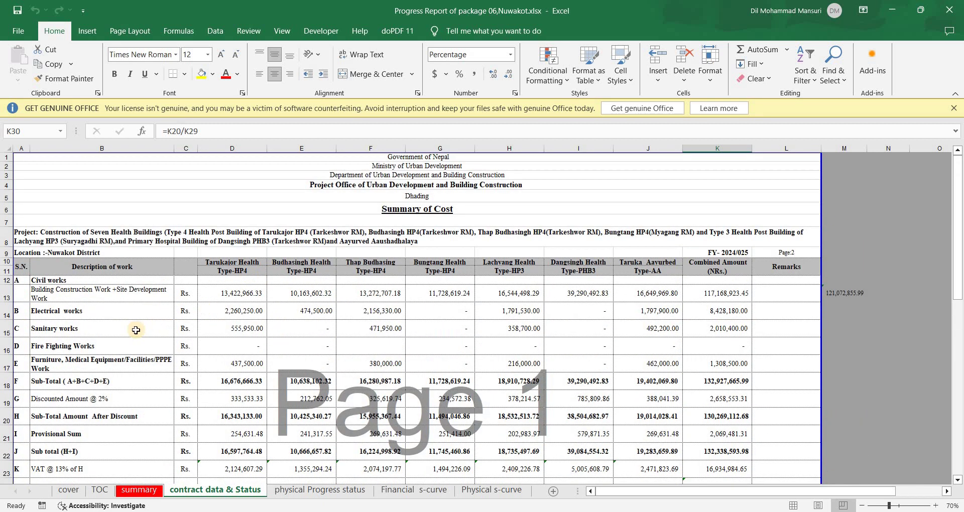
click(232, 296)
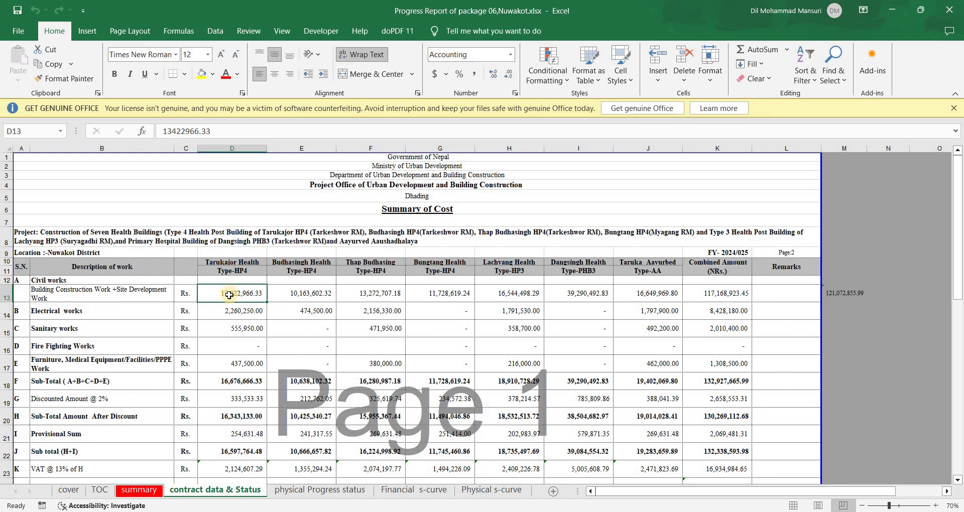
click(226, 313)
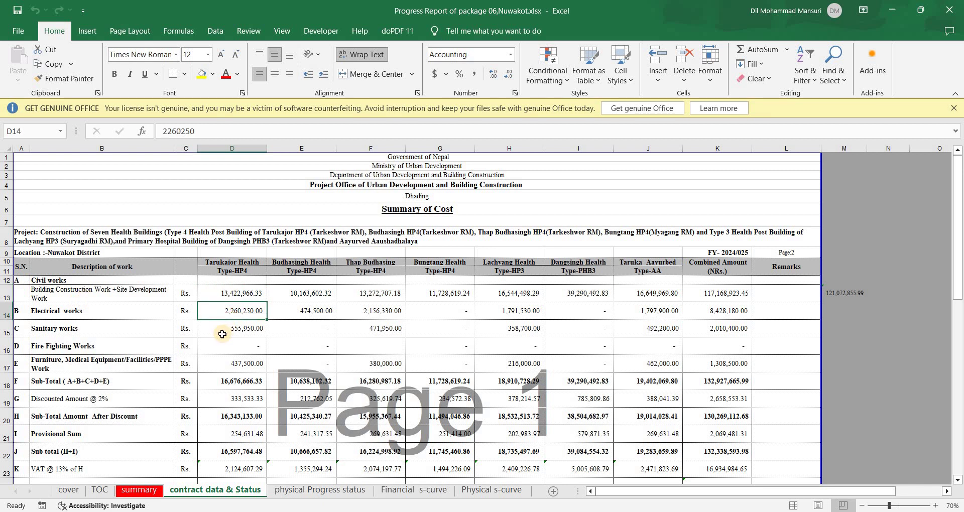
key(Up)
click(236, 311)
key(Down)
click(243, 294)
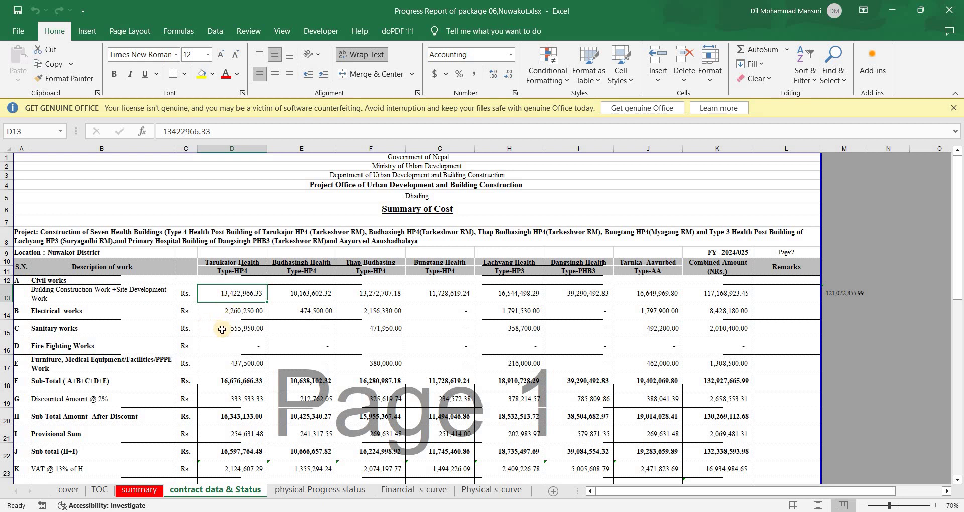
key(Down)
key(Down)
Review the previous month's bill deduction, Tarukajor's contract amount after discount, and the Tarukajor and Budhasingh financial progress cells
scroll(229, 372, down, 6)
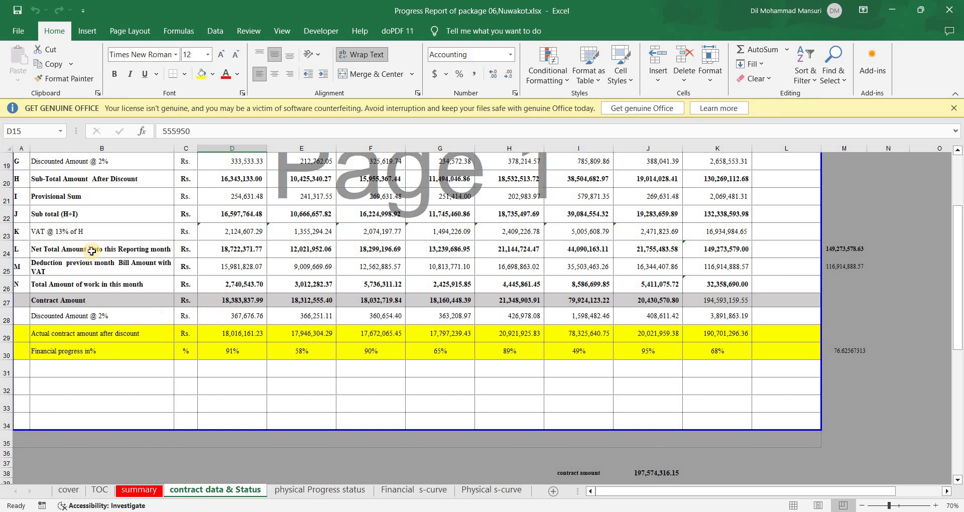
click(74, 269)
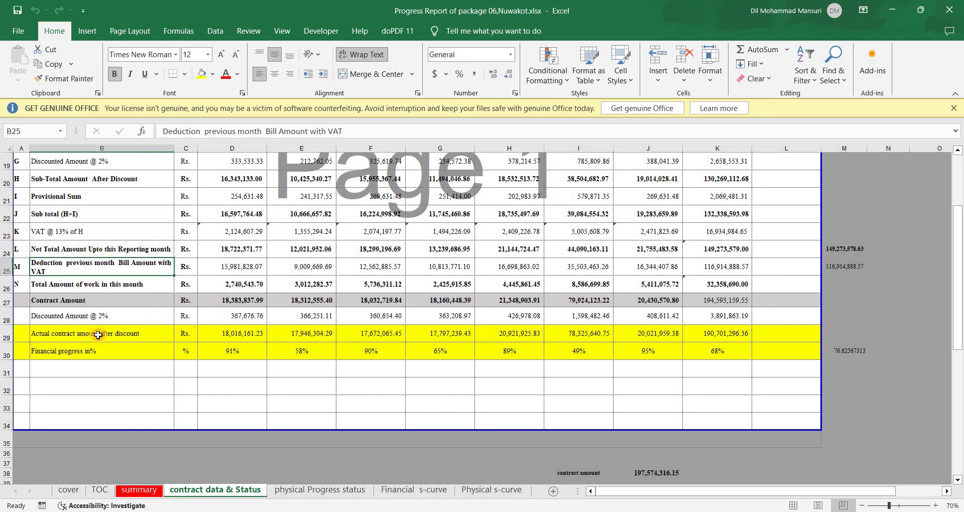
click(139, 340)
click(246, 334)
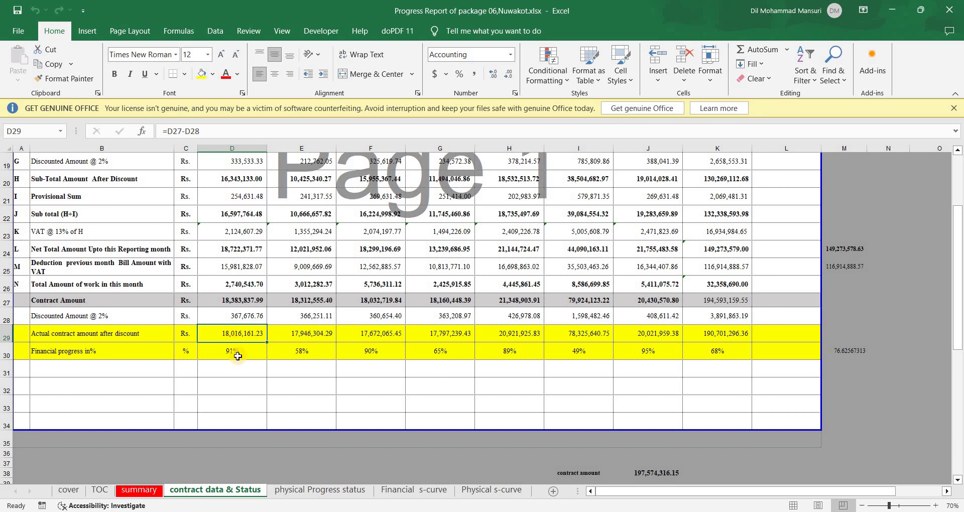
click(248, 356)
click(301, 352)
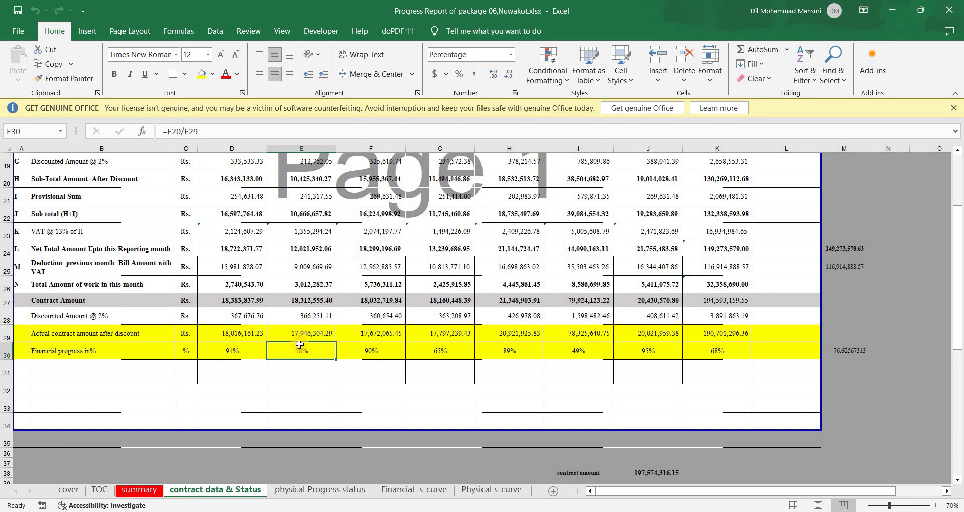
scroll(296, 341, up, 6)
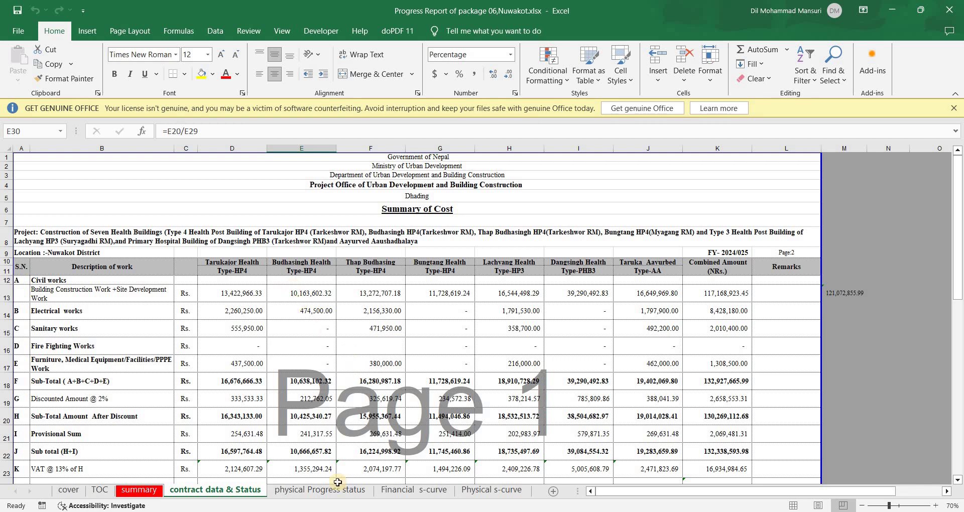
Open the physical Progress status sheet and look over its Summary of physical progress table and physical weightage % column
key(ctrl+Page_Down)
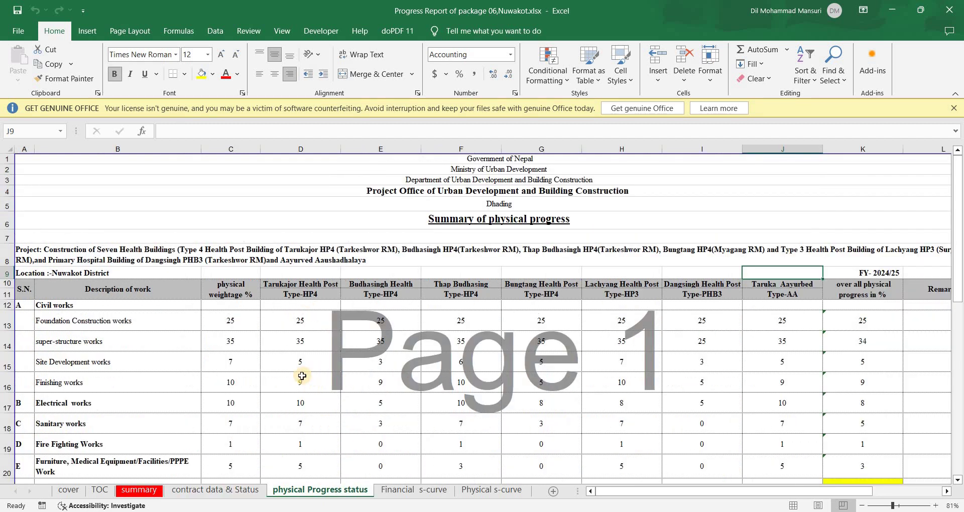
scroll(226, 355, down, 5)
scroll(227, 355, up, 6)
click(230, 291)
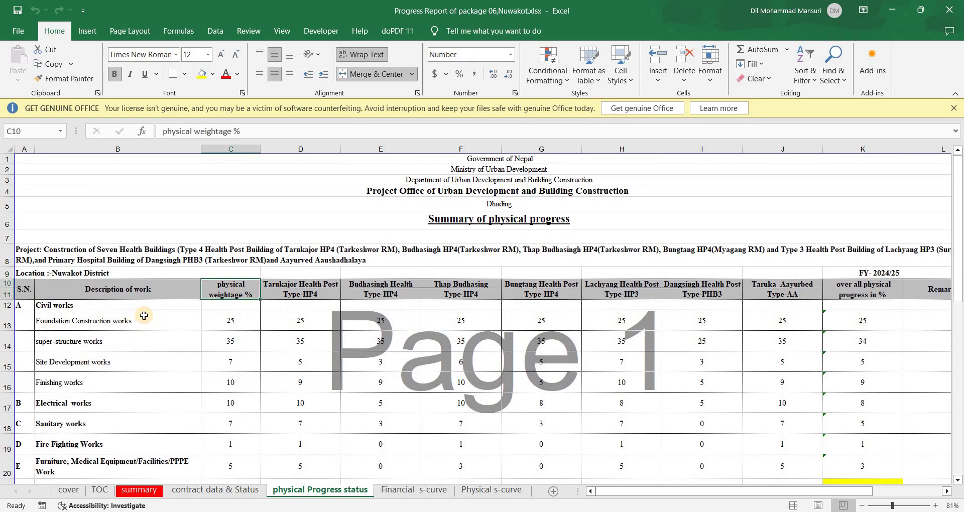
Review the physical weightage of each work item from foundation construction works down to sanitary works
click(143, 315)
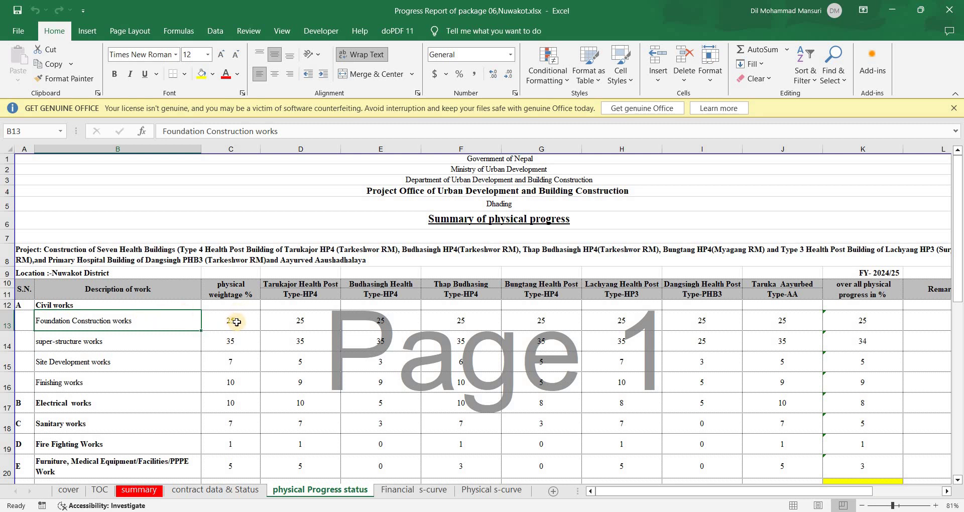
key(Down)
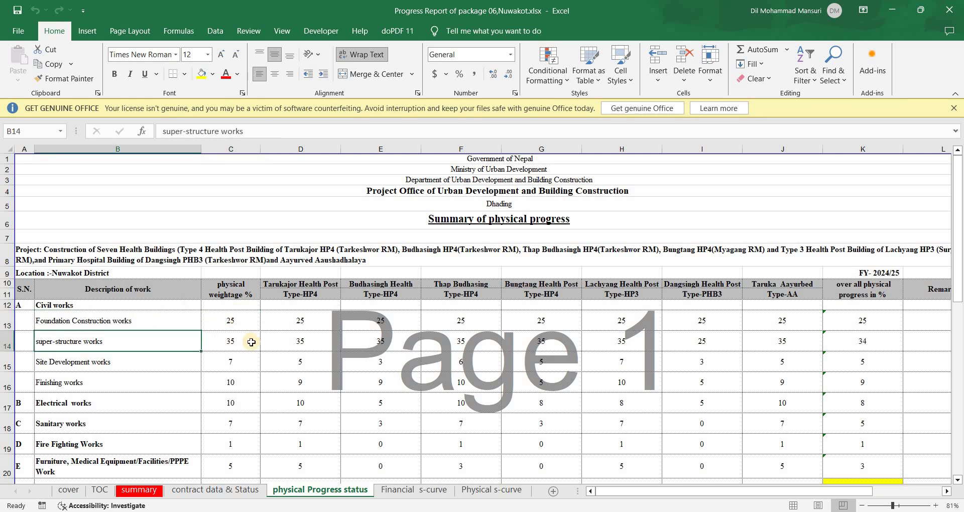
key(Down)
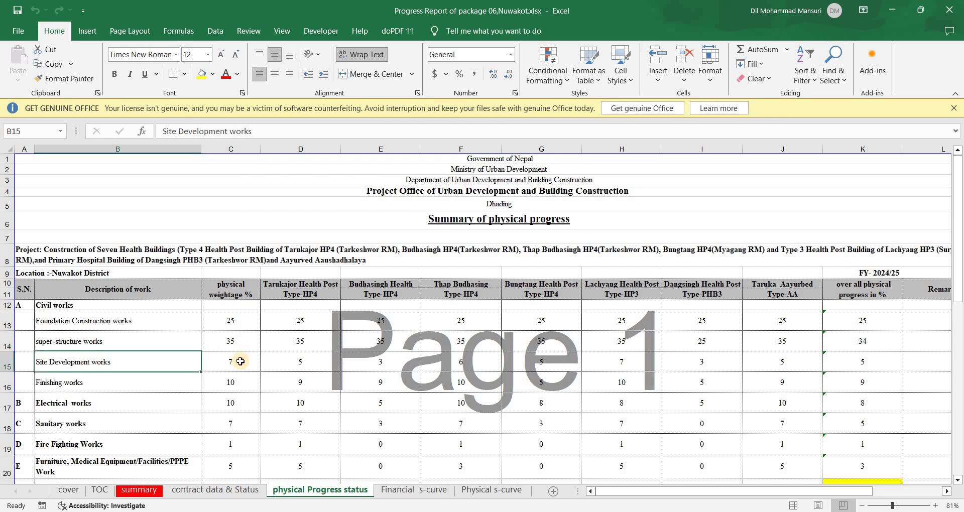
key(Right)
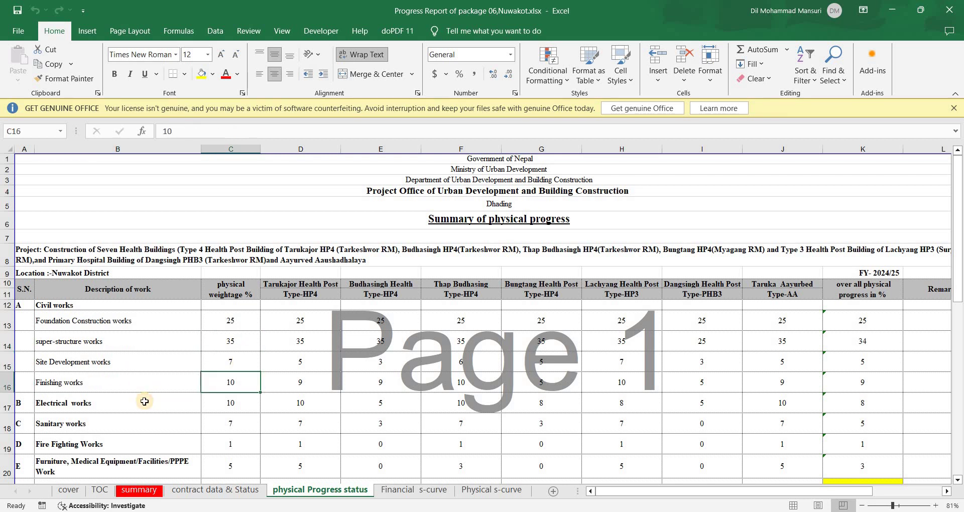
click(144, 401)
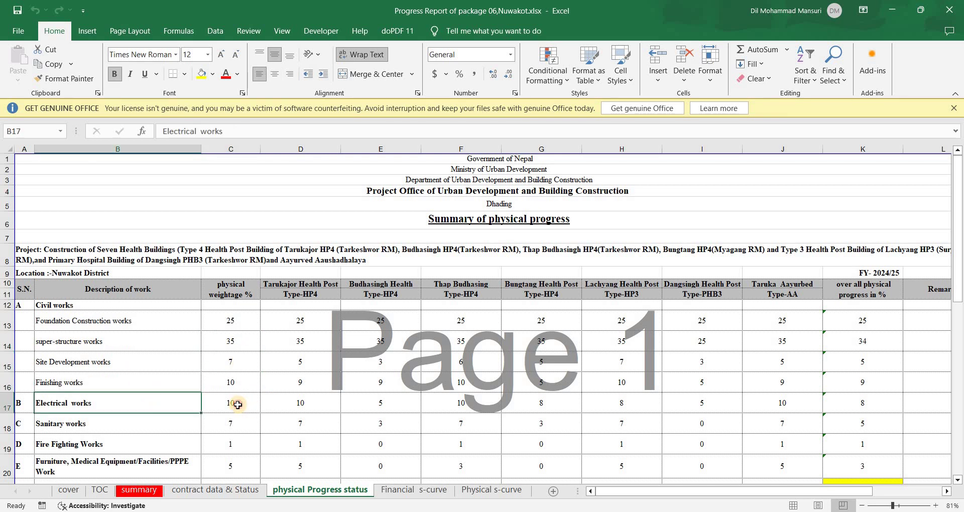
click(184, 424)
key(Right)
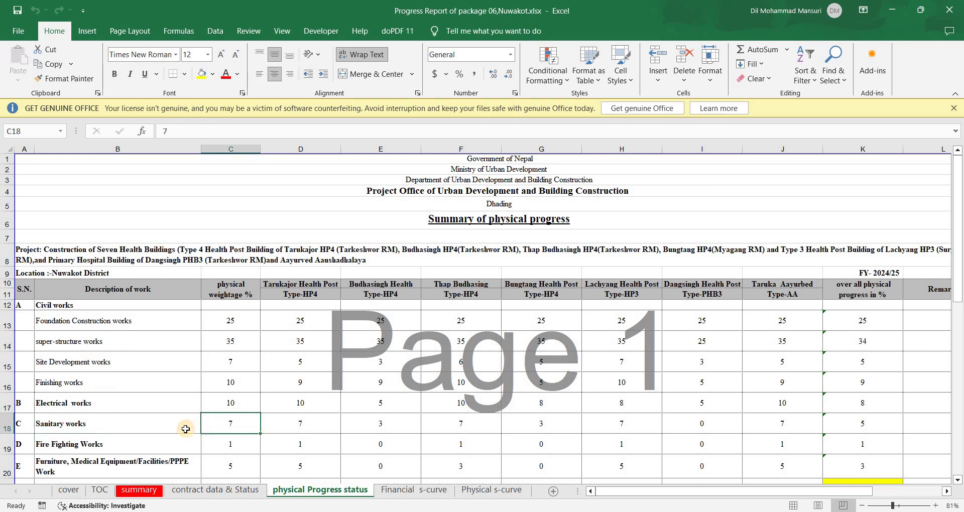
Review the fire fighting and furniture/medical equipment weightages, and inspect the formula for the total physical weightage
key(Down)
key(Left)
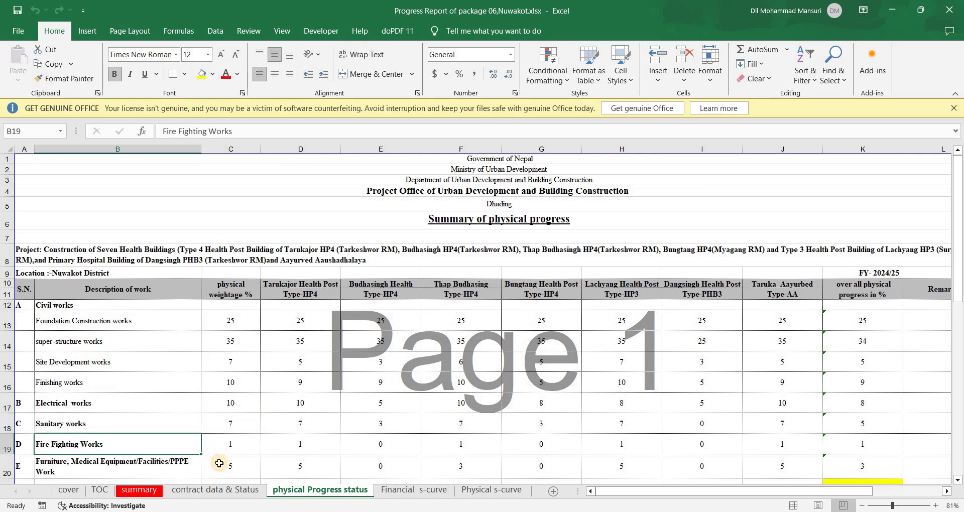
key(Right)
key(Down)
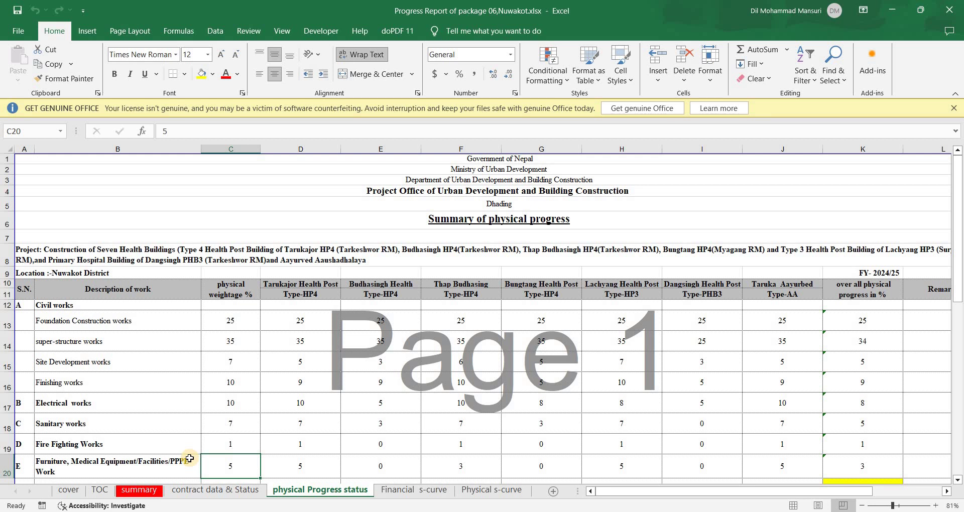
scroll(244, 267, down, 6)
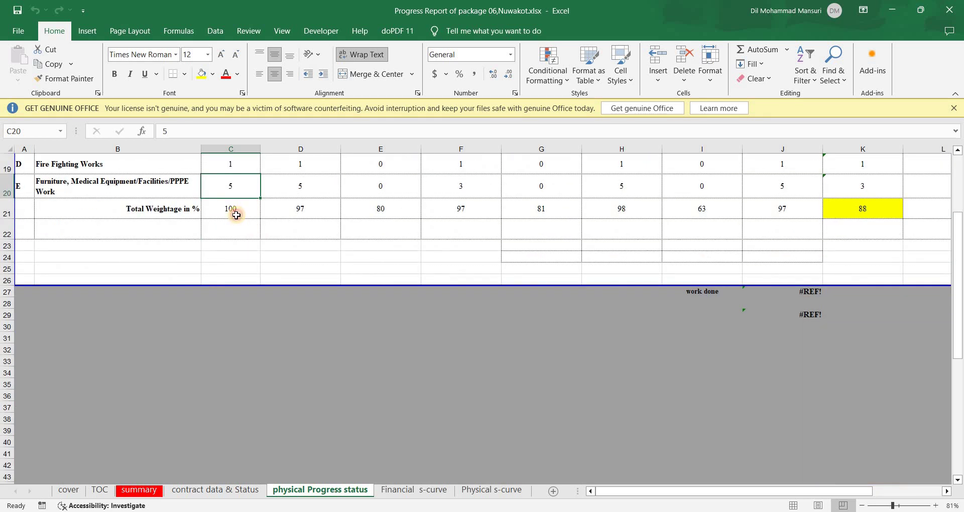
click(235, 215)
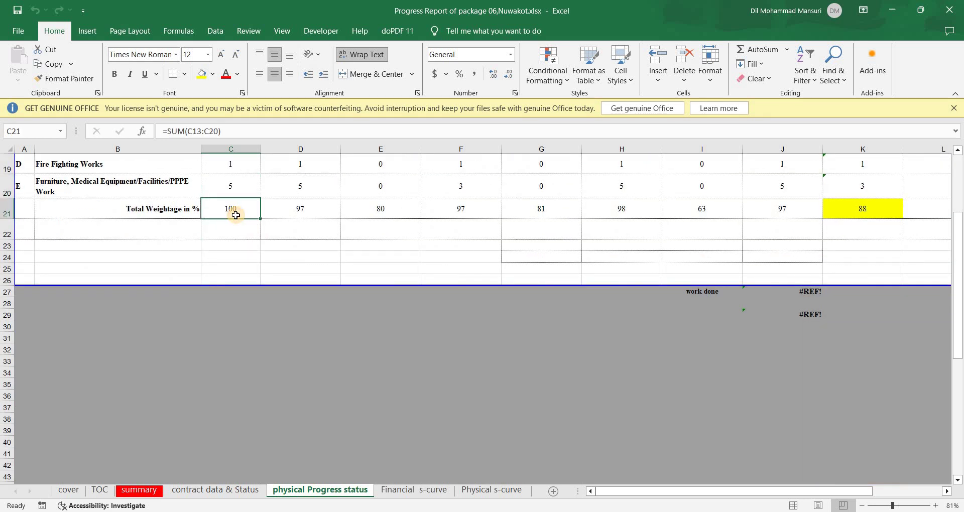
Review Tarukajor's foundation and super-structure progress, then the foundation progress of Budhasingh and Thap Budhasing
scroll(221, 246, up, 6)
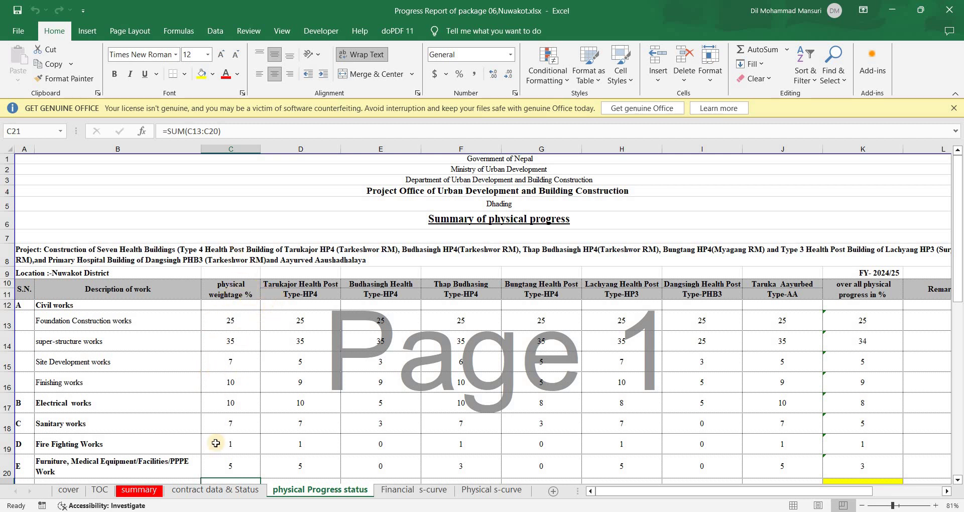
click(307, 317)
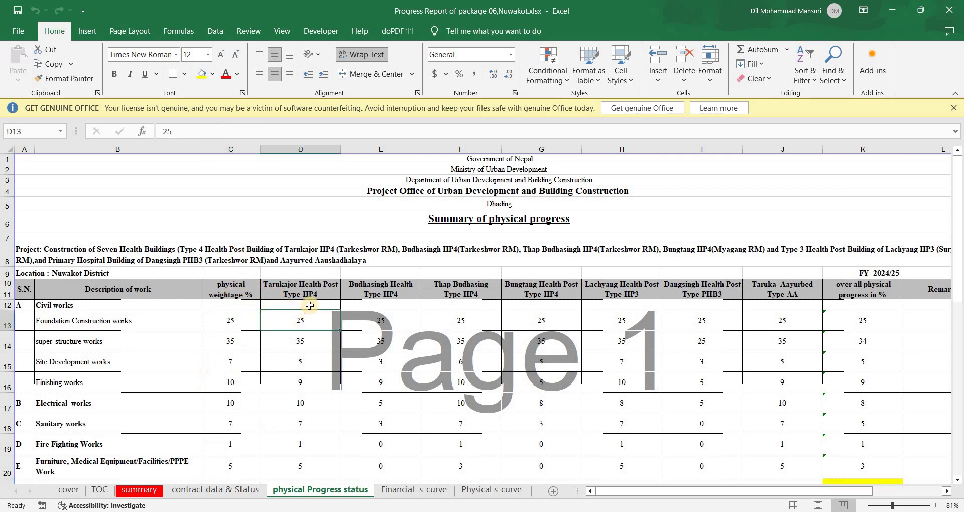
click(303, 294)
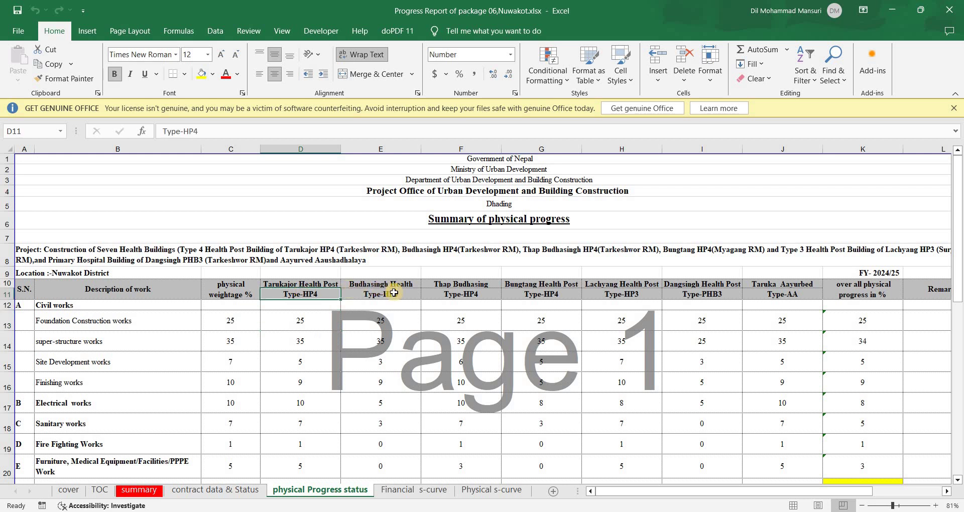
click(306, 321)
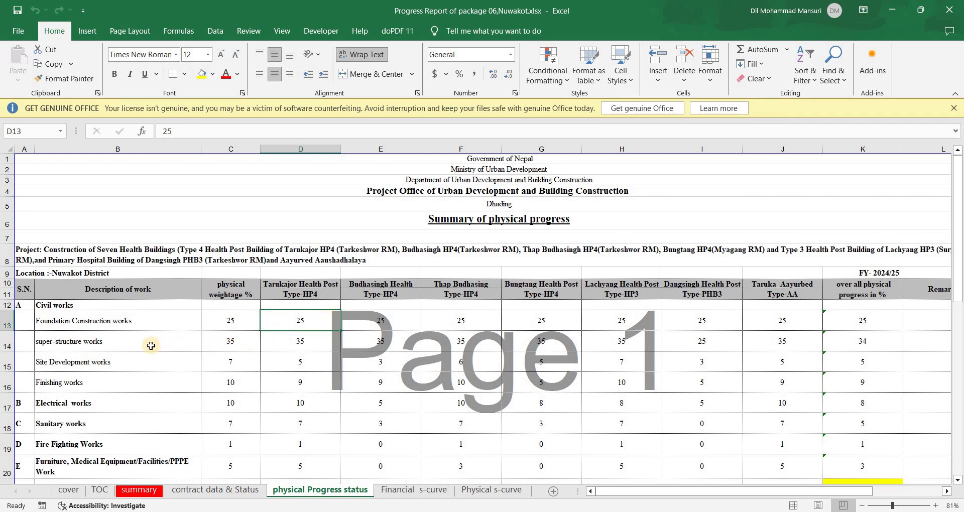
click(173, 341)
click(316, 348)
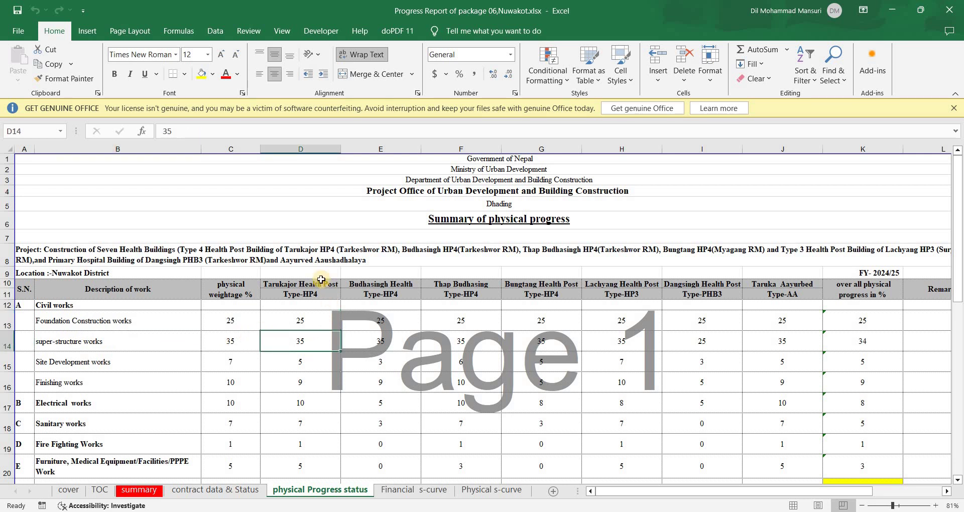
click(406, 323)
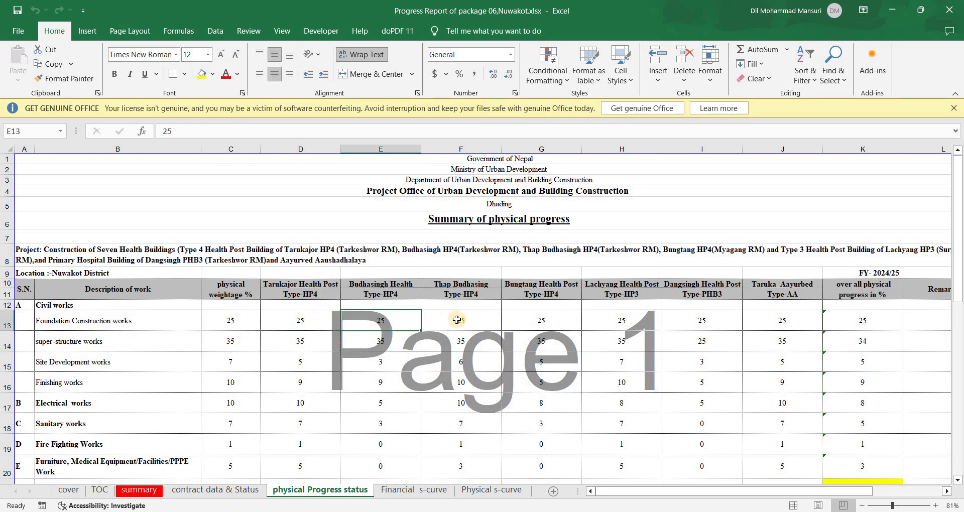
click(470, 323)
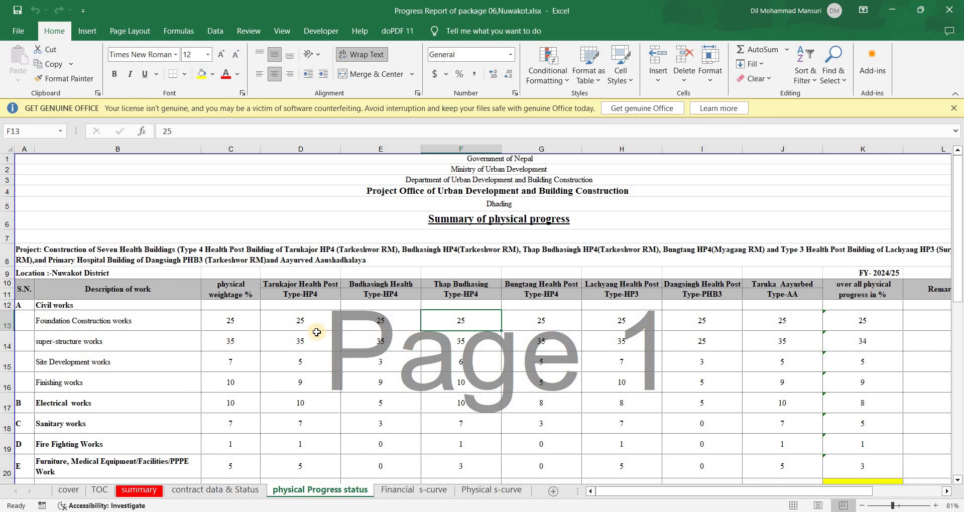
Set Tarukajor Health Post's Foundation Construction works progress to 20
click(301, 322)
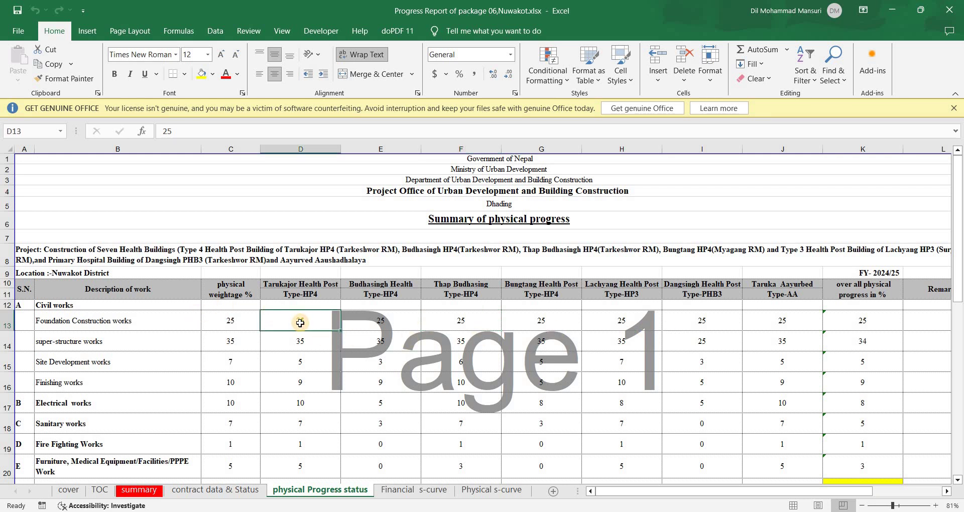
text(25)
key(Return)
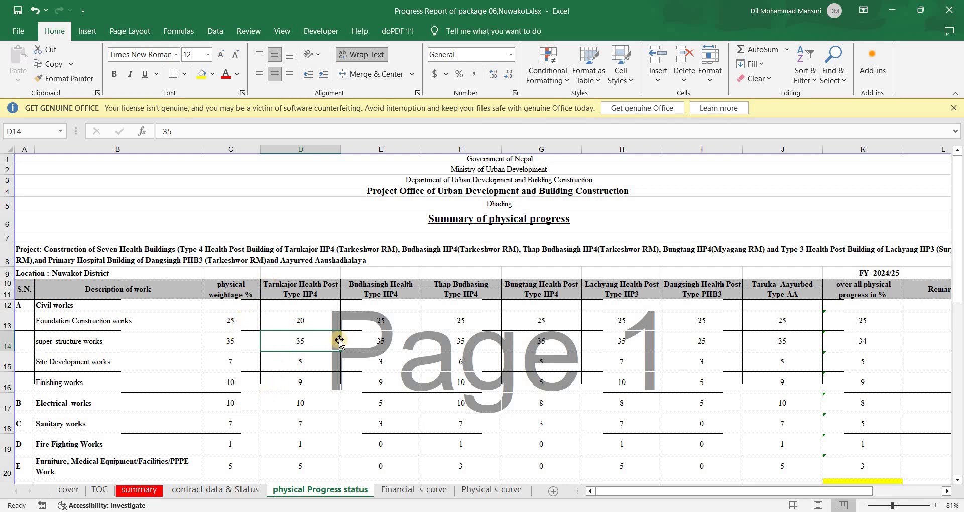
Review the Tarukajor column's foundation and super-structure cells and headings, and check the Total Weightage in % row
click(311, 322)
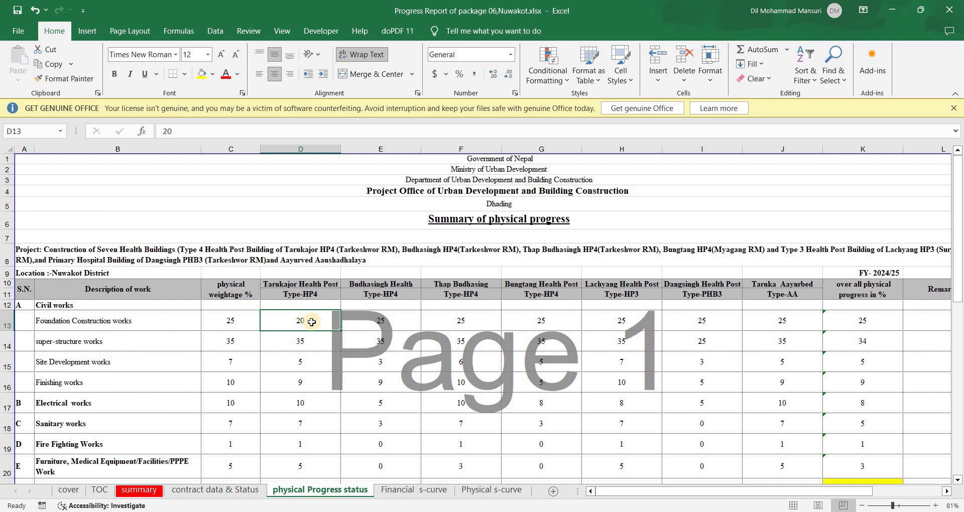
click(308, 347)
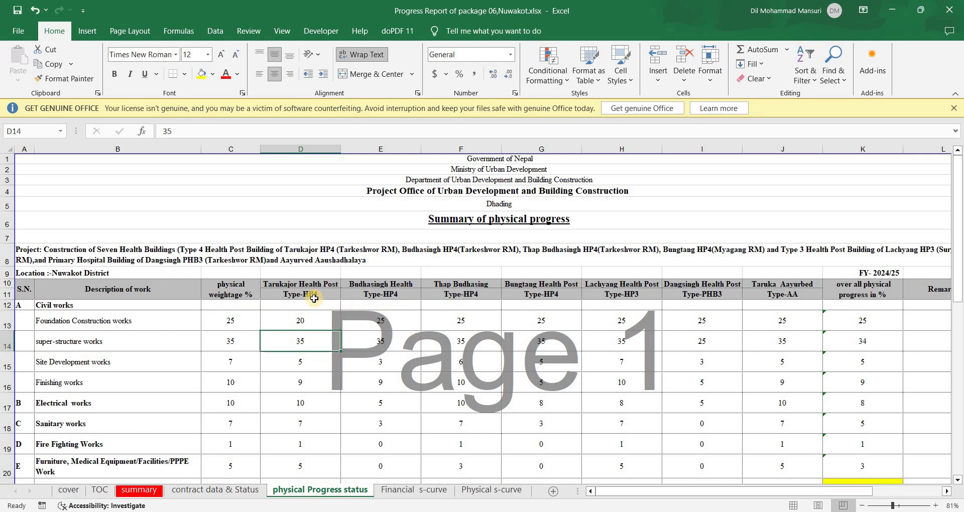
click(315, 298)
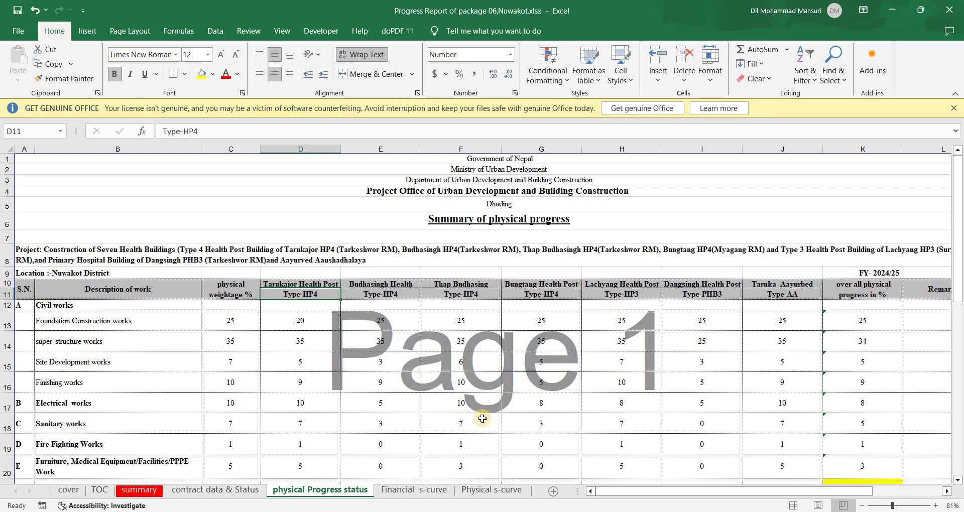
click(312, 281)
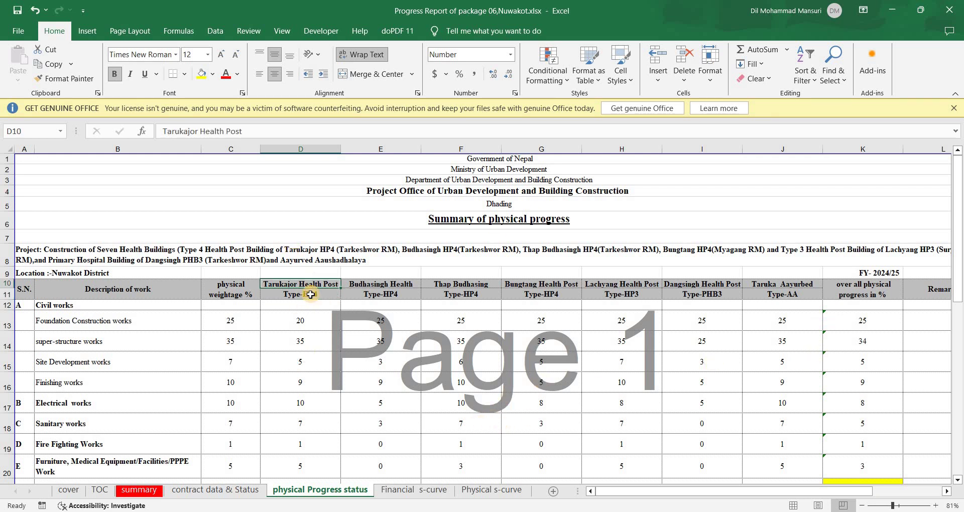
click(311, 295)
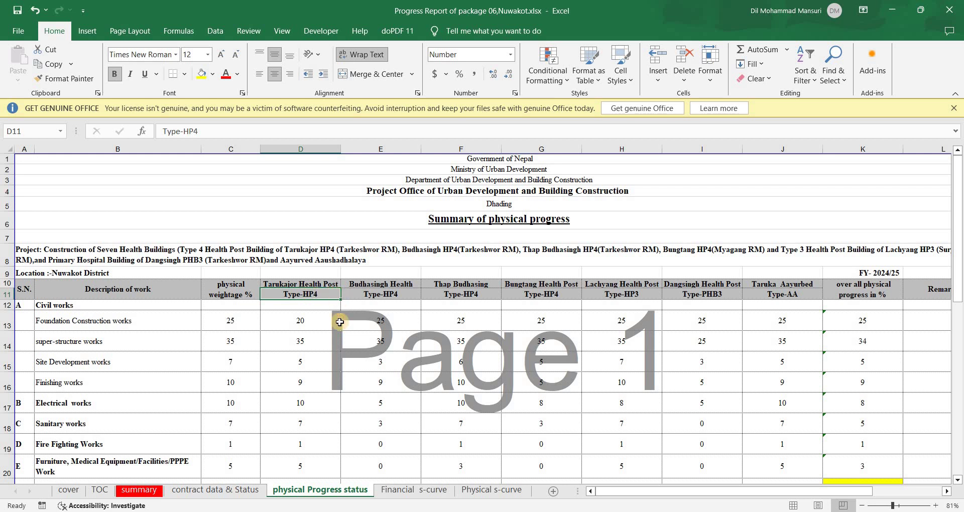
scroll(336, 354, down, 6)
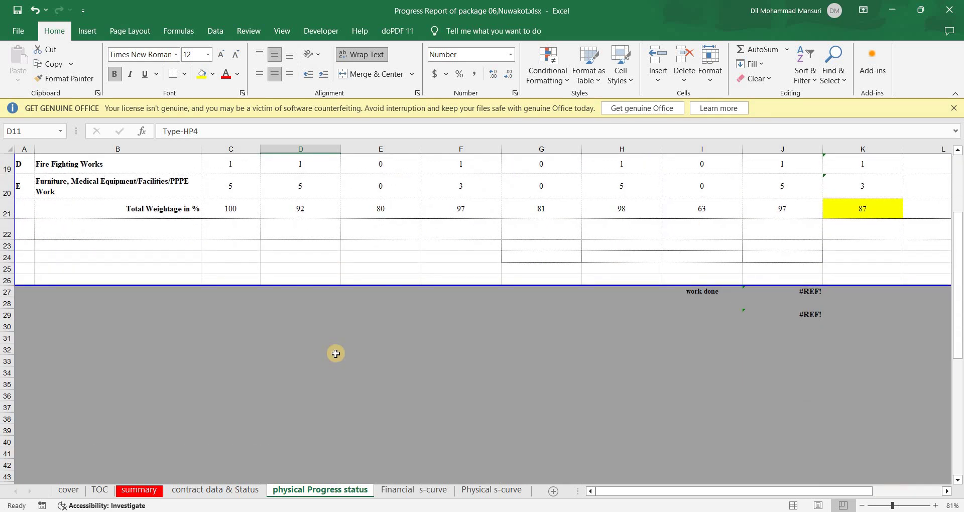
scroll(336, 354, up, 6)
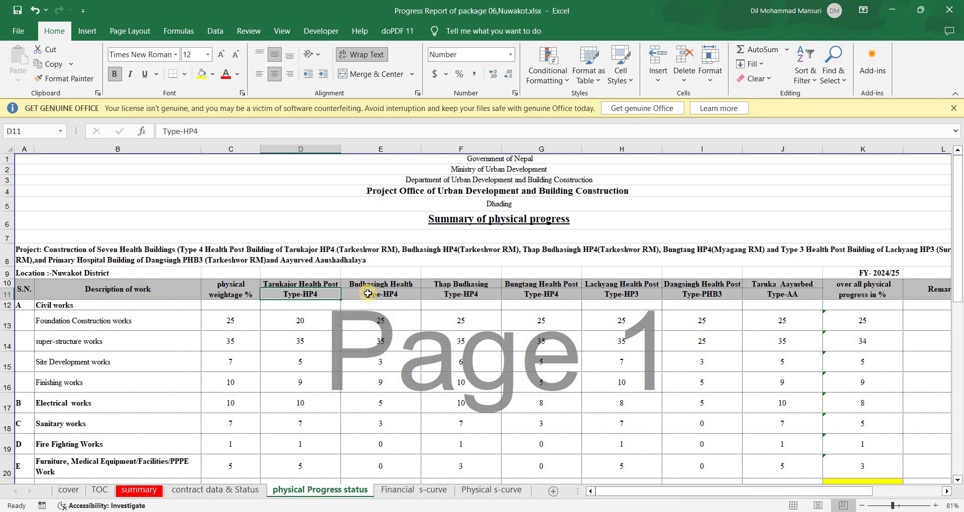
Inspect the over all physical progress formulas for foundation and super-structure works, and the Total Weightage formulas for physical weightage and overall progress
click(874, 326)
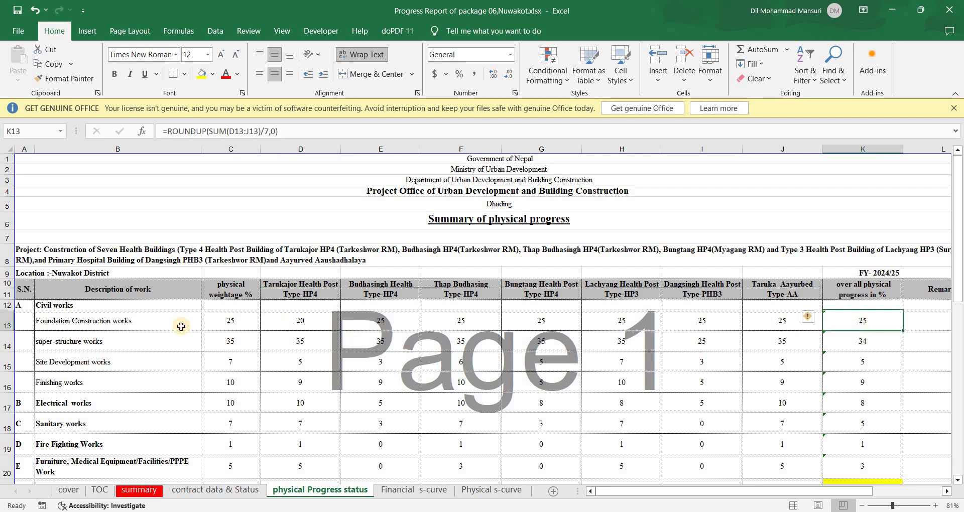
double_click(880, 320)
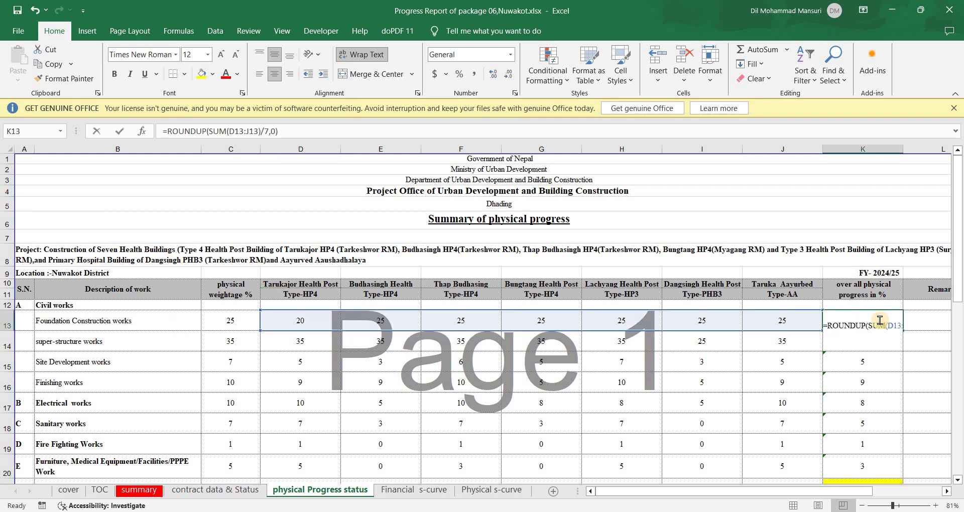
key(Return)
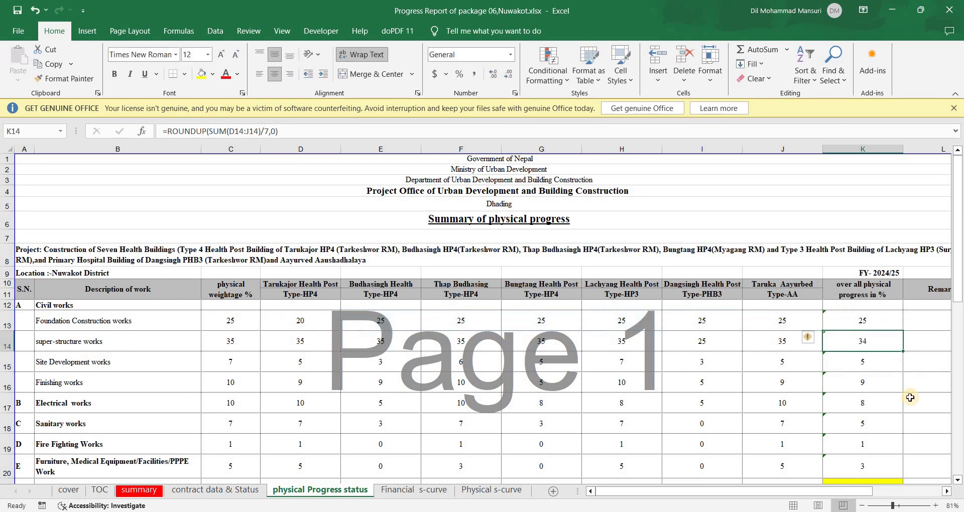
click(958, 481)
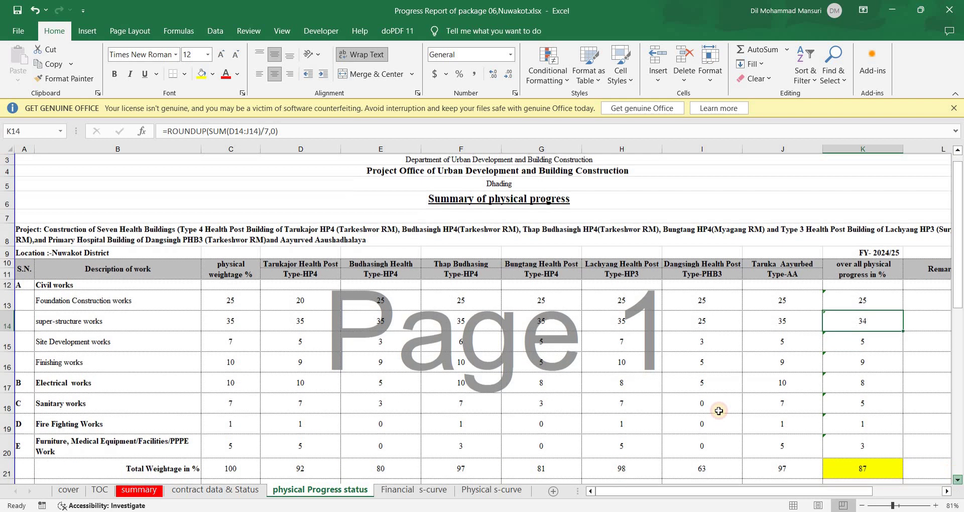
click(230, 443)
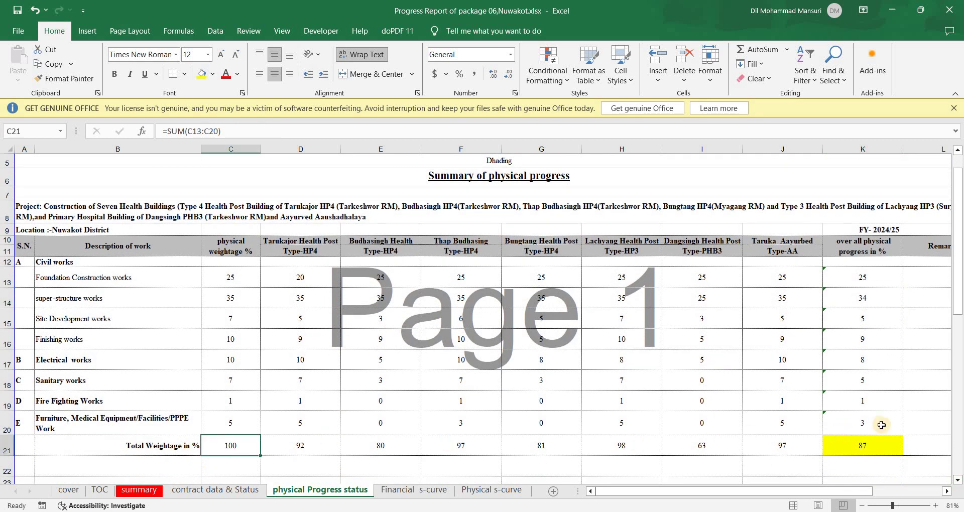
click(872, 448)
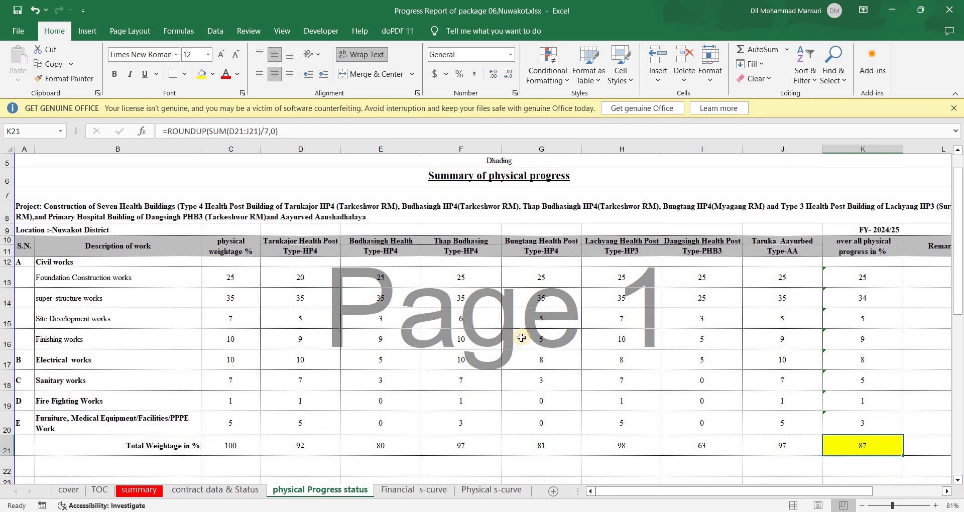
Set Tarukajor Health Post's Foundation Construction works progress back to 25
click(311, 280)
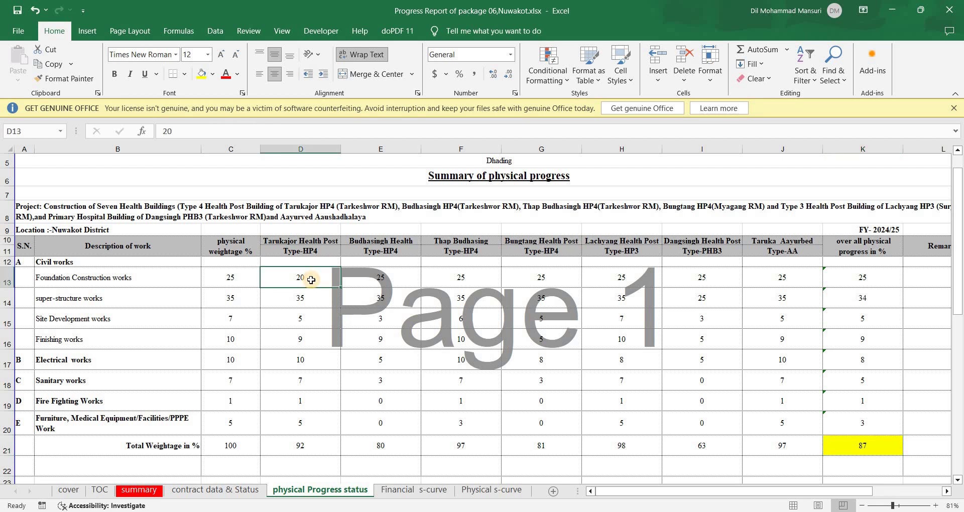
text(25)
key(Return)
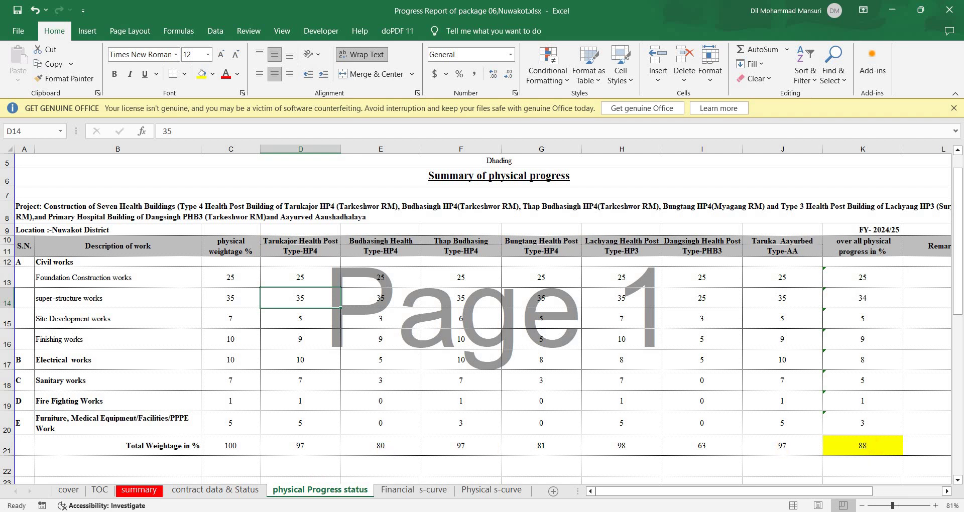
Check the summary sheet's progress figures and the contract data & Status sheet, and return to the physical Progress status sheet
click(149, 494)
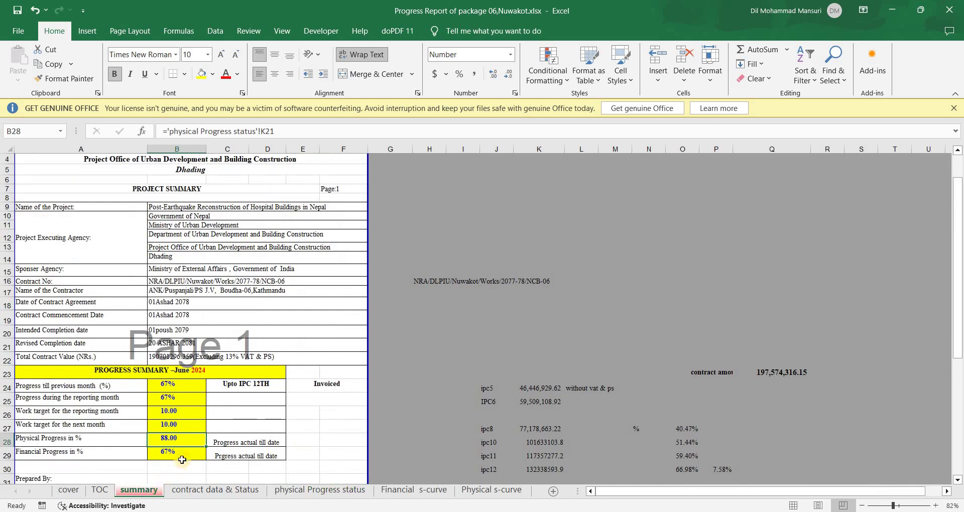
click(204, 495)
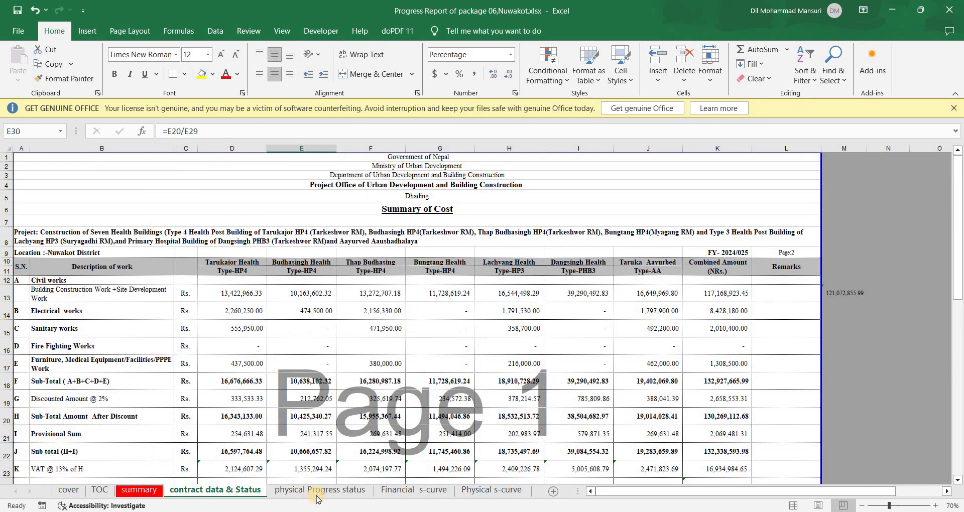
click(323, 496)
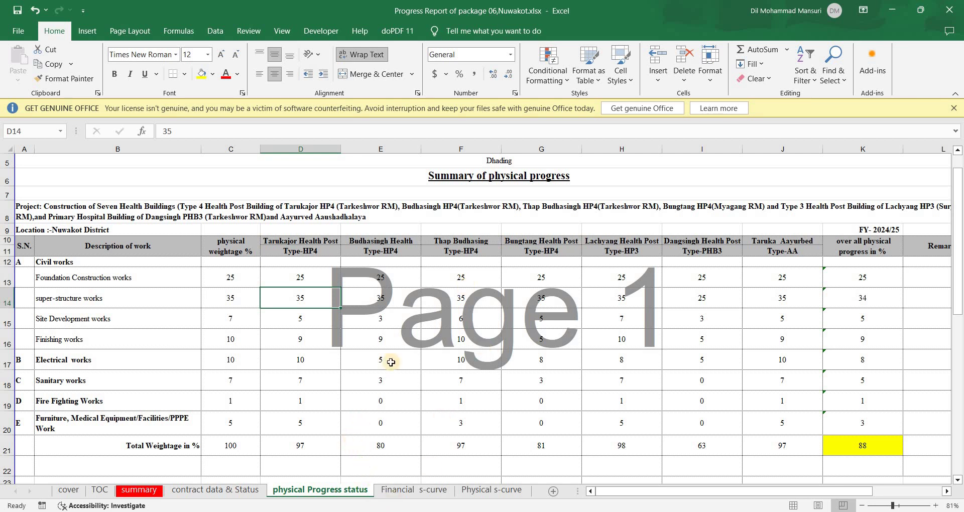
Open the Financial s-curve sheet and look over its quarterly progress table and the target versus actual chart
click(403, 492)
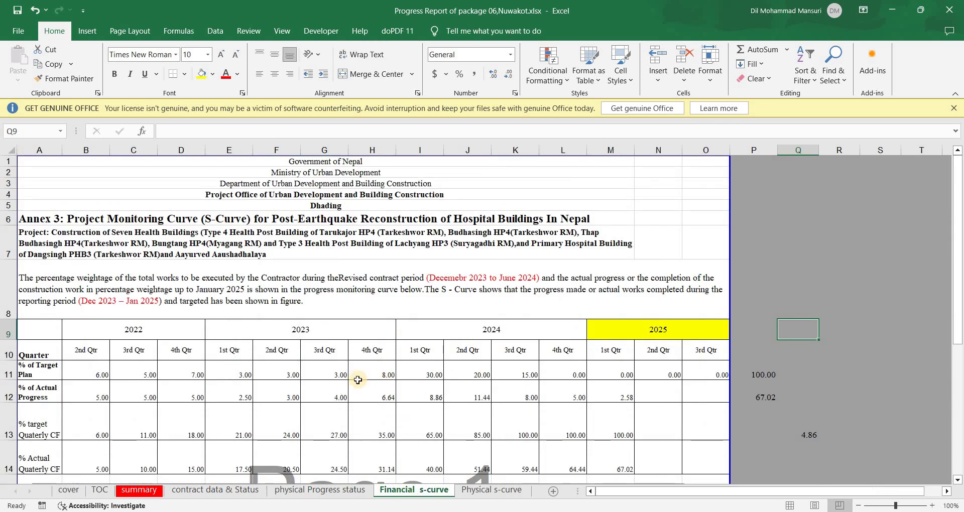
scroll(361, 319, down, 12)
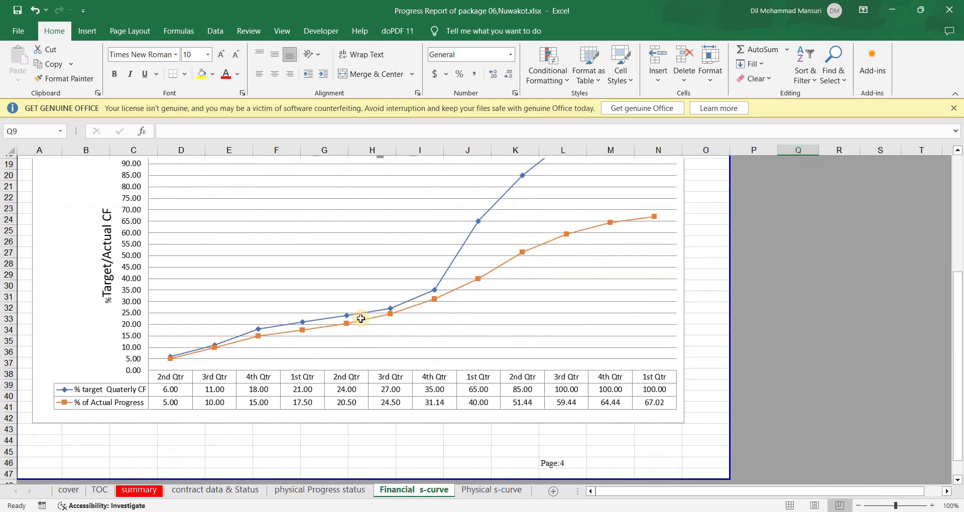
scroll(360, 319, up, 6)
scroll(360, 318, up, 6)
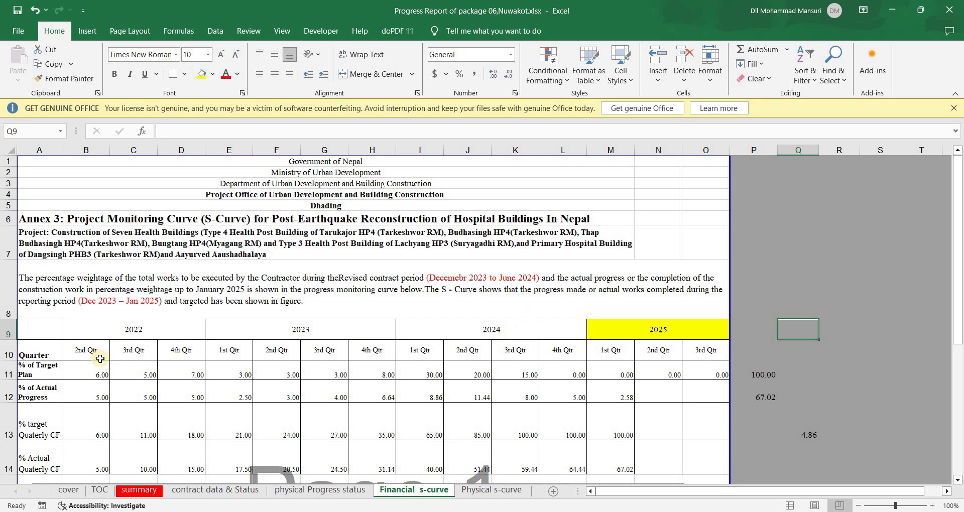
Go through the quarter headings of the financial progress table from 3rd Qtr 2022 to 4th Qtr 2023
click(126, 353)
key(Right)
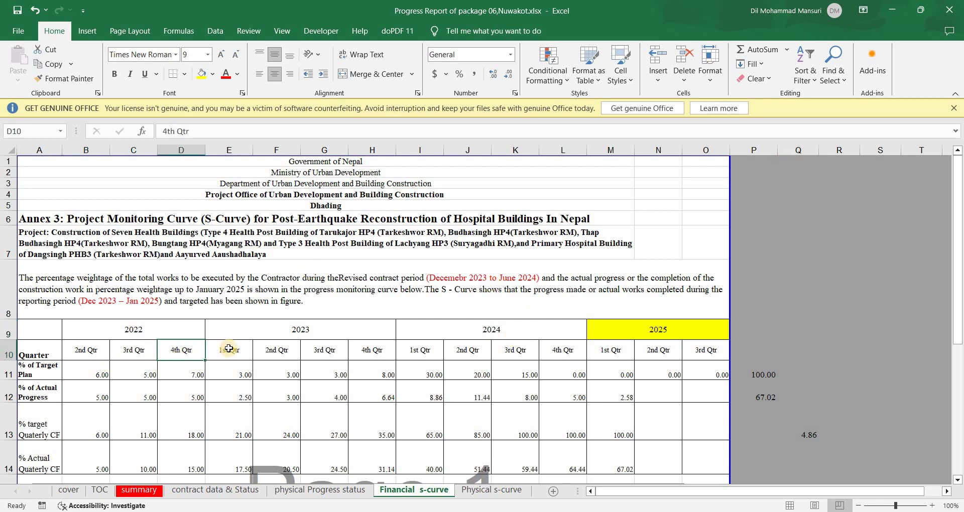
key(Right)
key(Right)
key(Right)
key(Right)
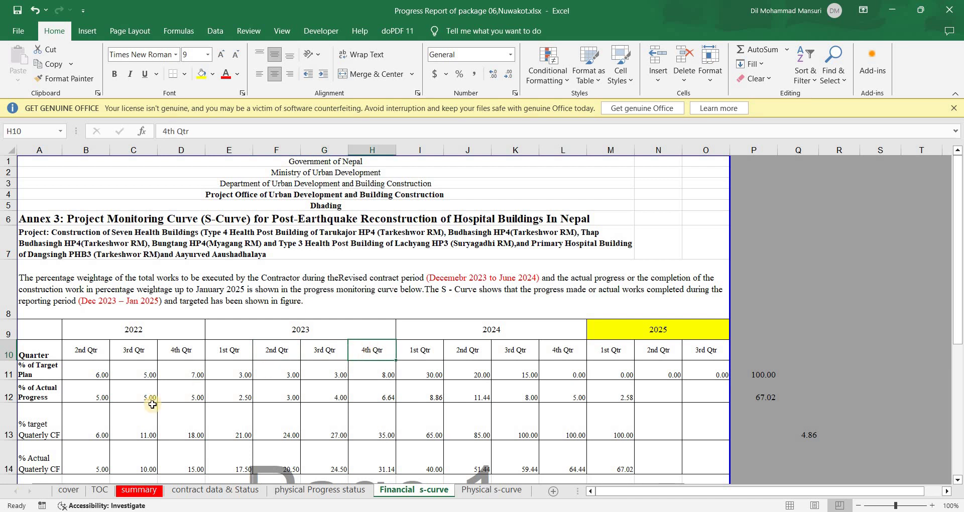
Go through the % of Target Plan row from 2nd Qtr 2022 to 1st Qtr 2024
click(53, 374)
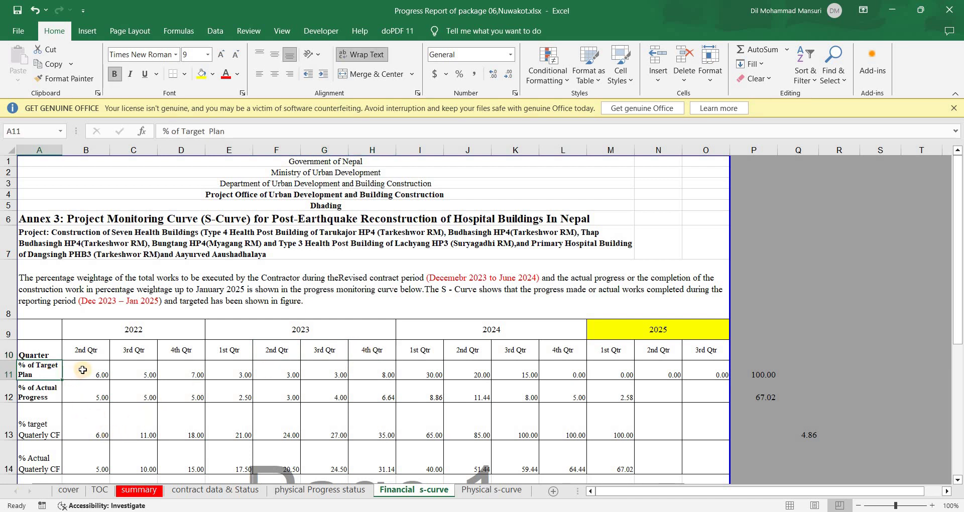
click(83, 371)
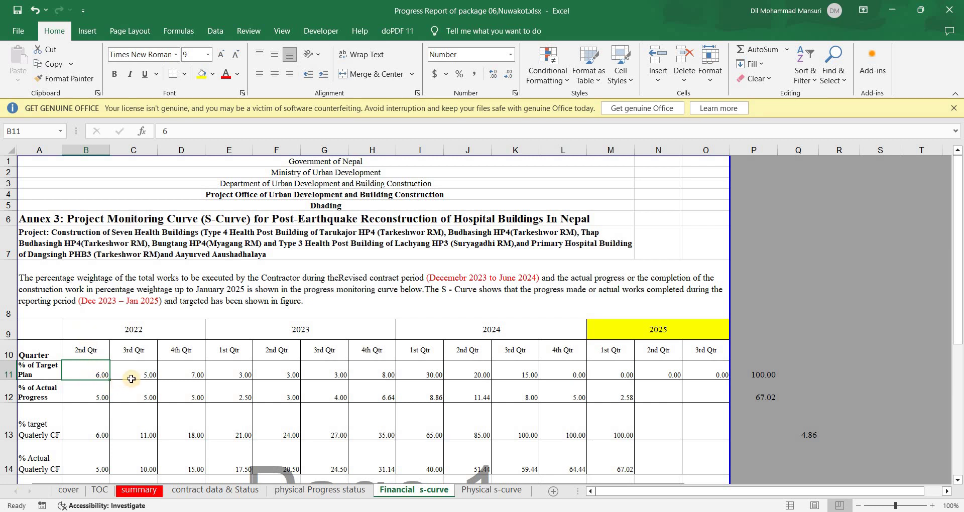
key(Right)
key(Right)
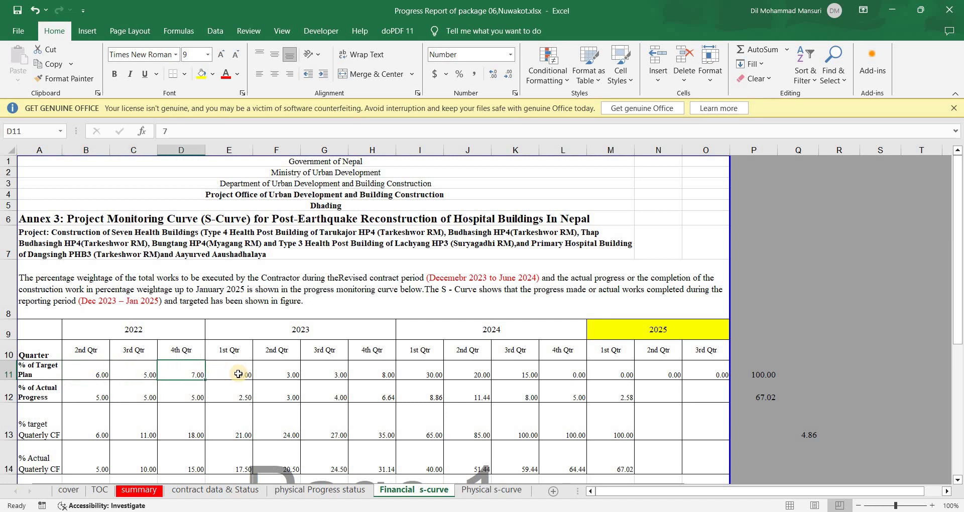
click(243, 374)
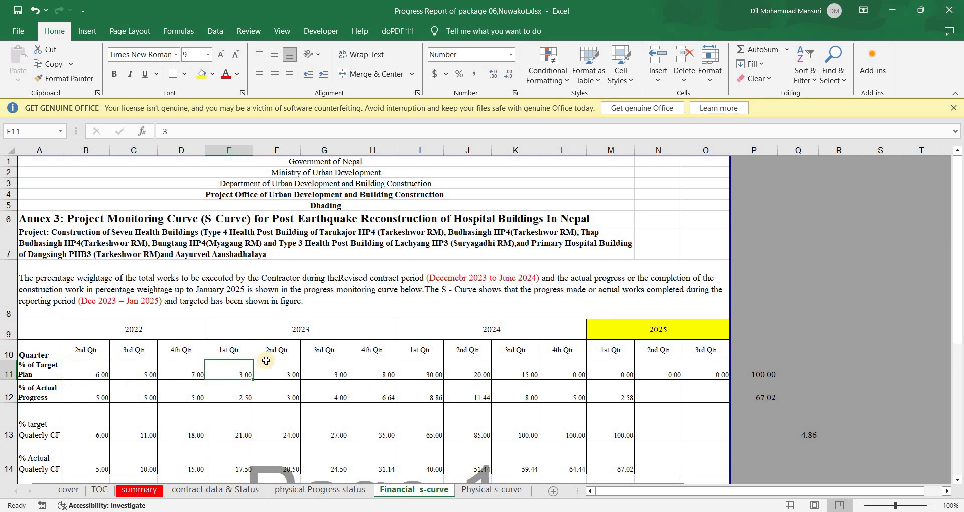
key(Right)
key(Right)
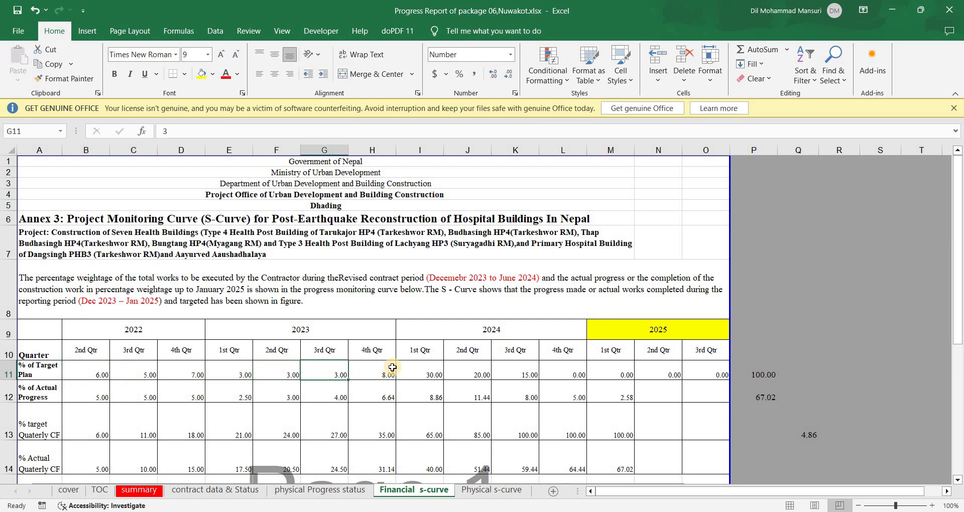
key(Right)
key(Right)
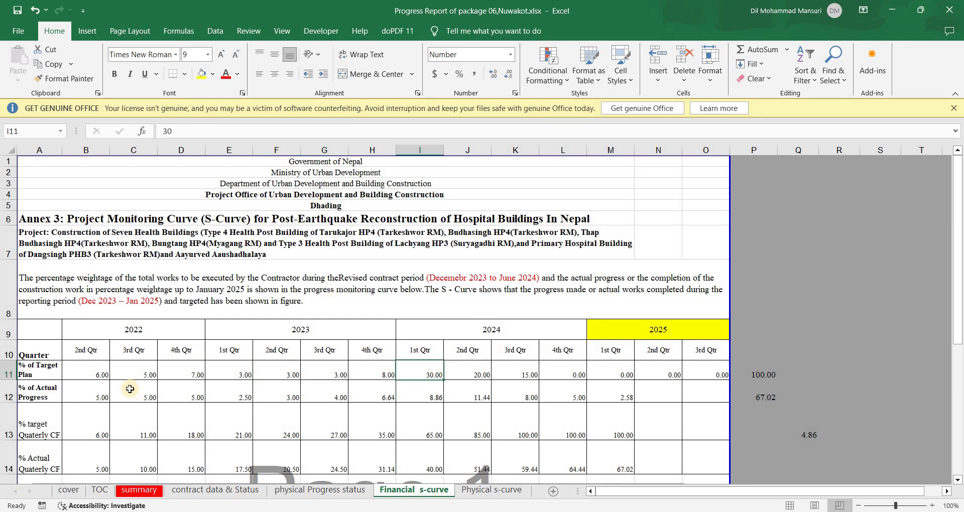
Compare the 2nd Qtr 2022 target plan percentage with the actual progress percentage of the same quarter
click(90, 397)
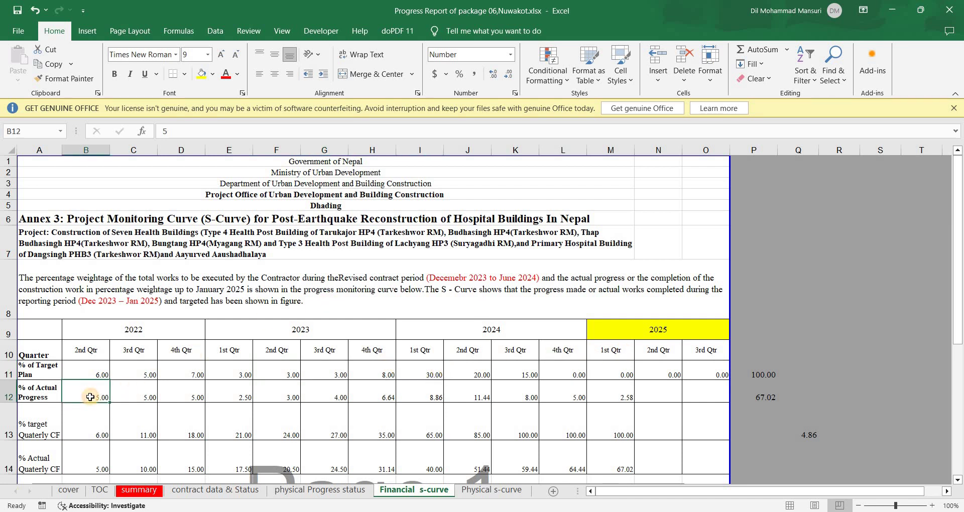
click(76, 371)
click(89, 394)
click(114, 394)
click(94, 396)
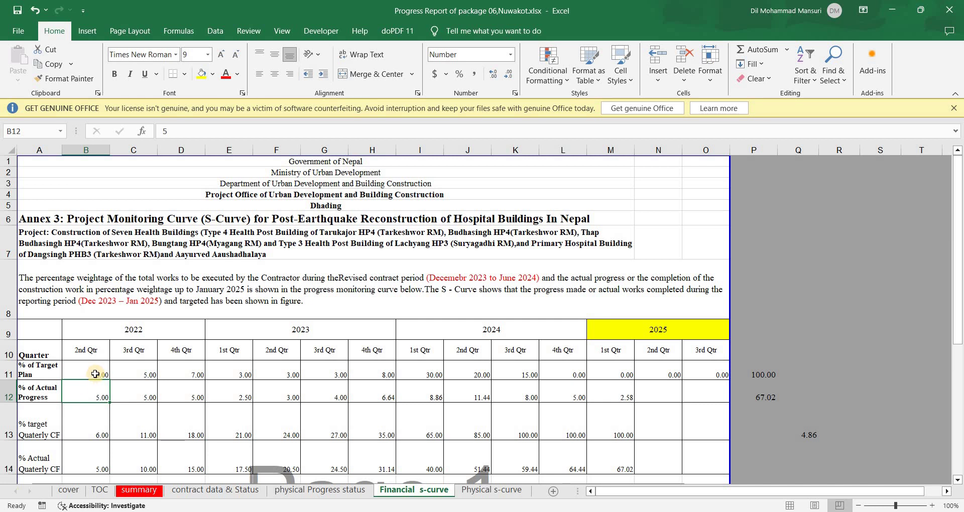
click(94, 371)
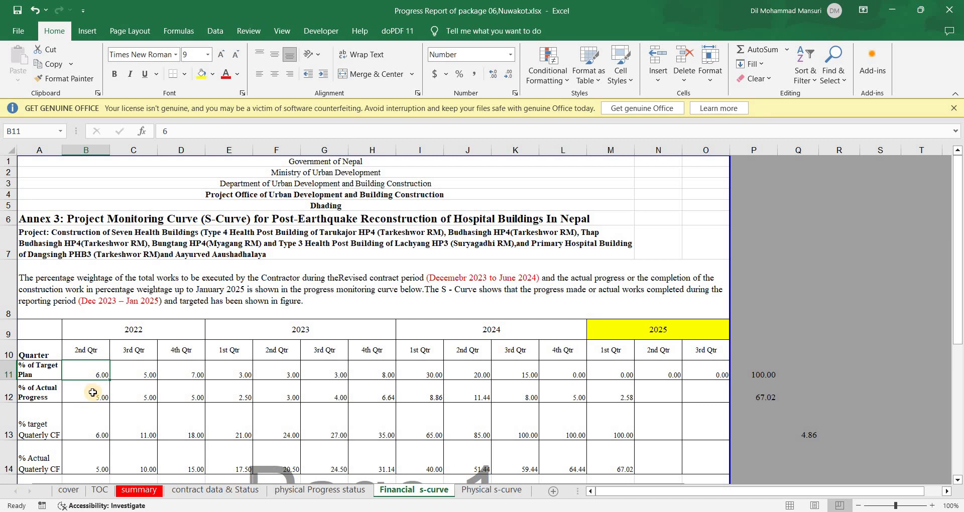
click(93, 392)
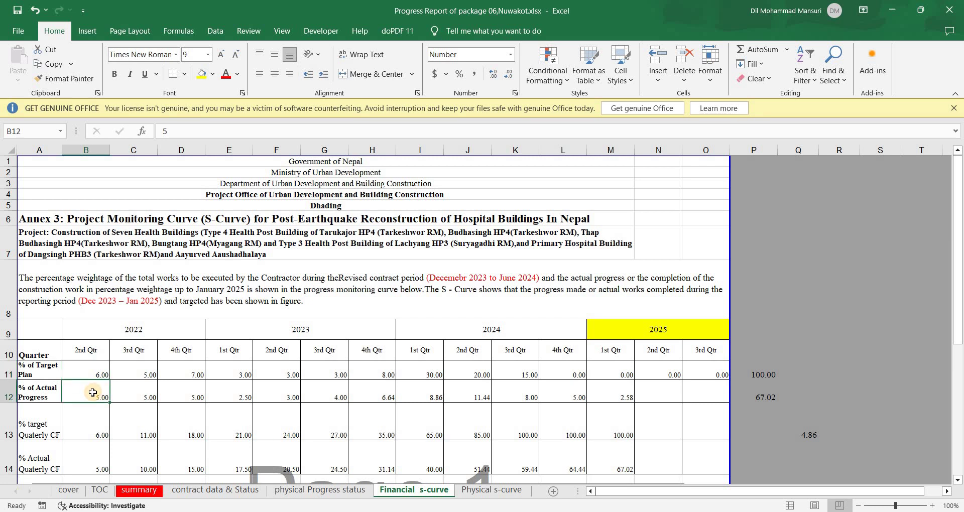
Review the % of Actual Progress entries from 3rd Qtr 2022 to 1st Qtr 2023
click(135, 393)
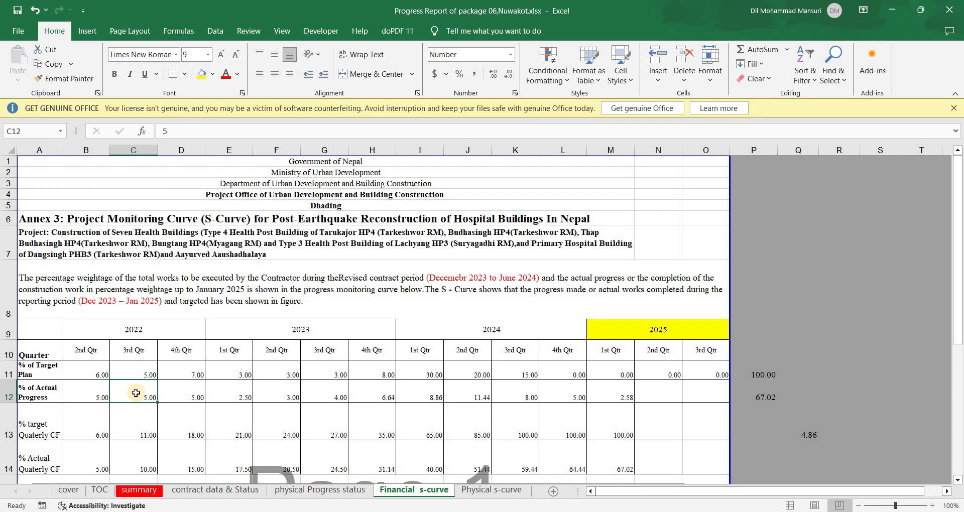
click(180, 393)
key(Right)
key(Right)
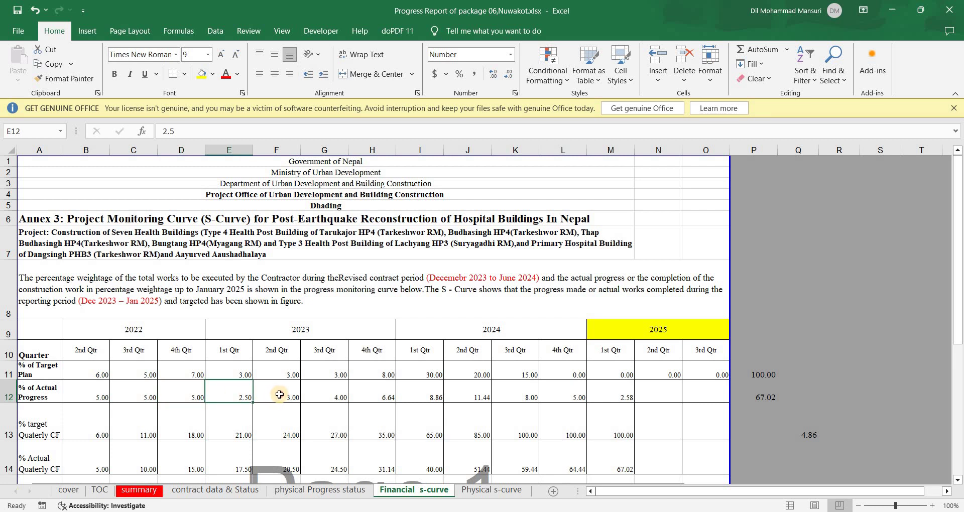
click(147, 396)
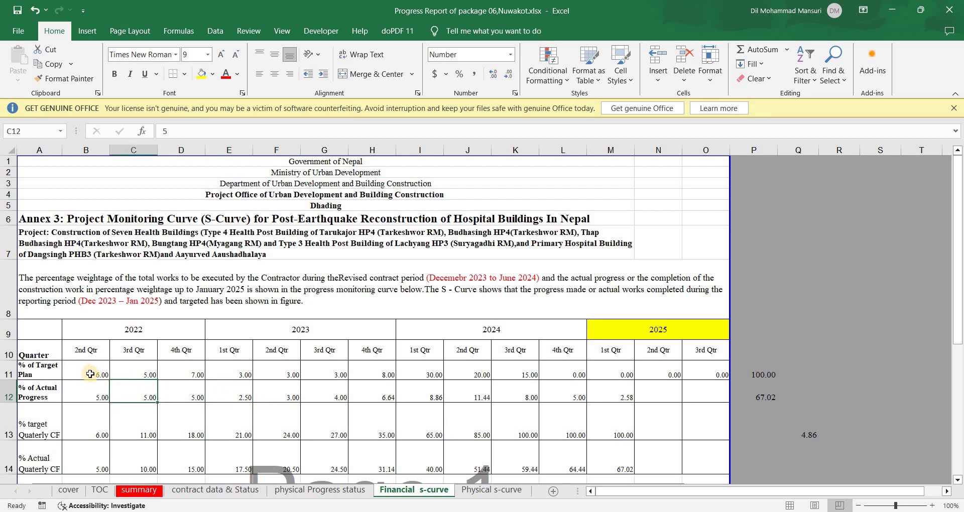
Recheck the 2nd Qtr 2022 target against its actual progress and trace the actual progress row through 1st Qtr 2023
click(90, 374)
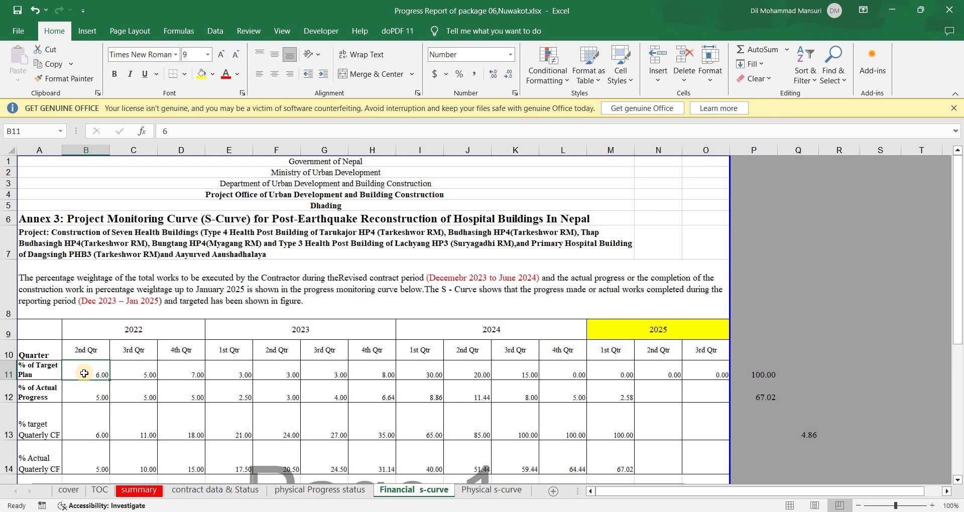
click(89, 396)
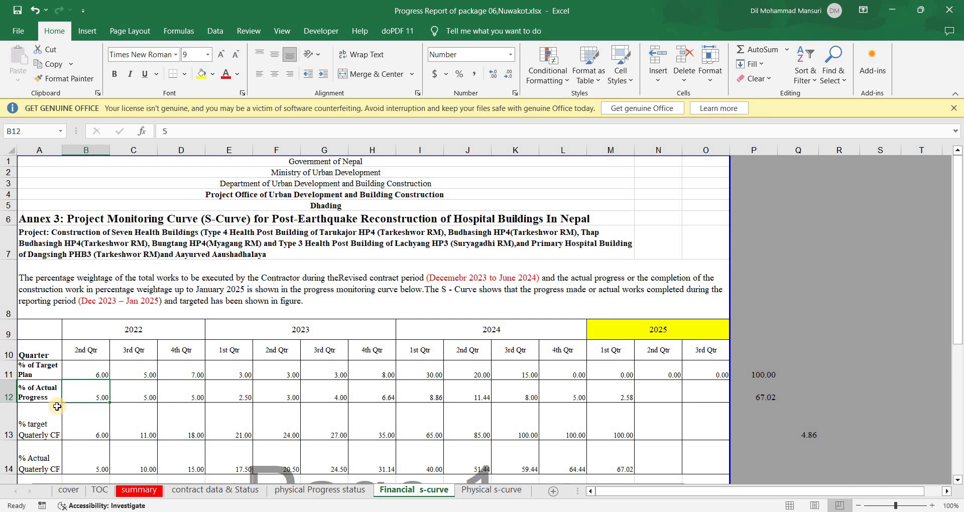
click(146, 395)
click(201, 394)
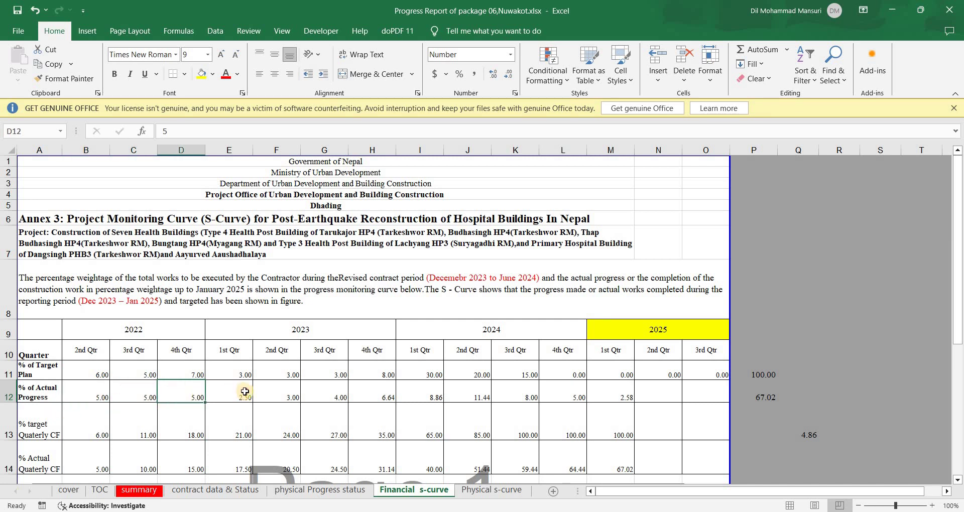
click(245, 393)
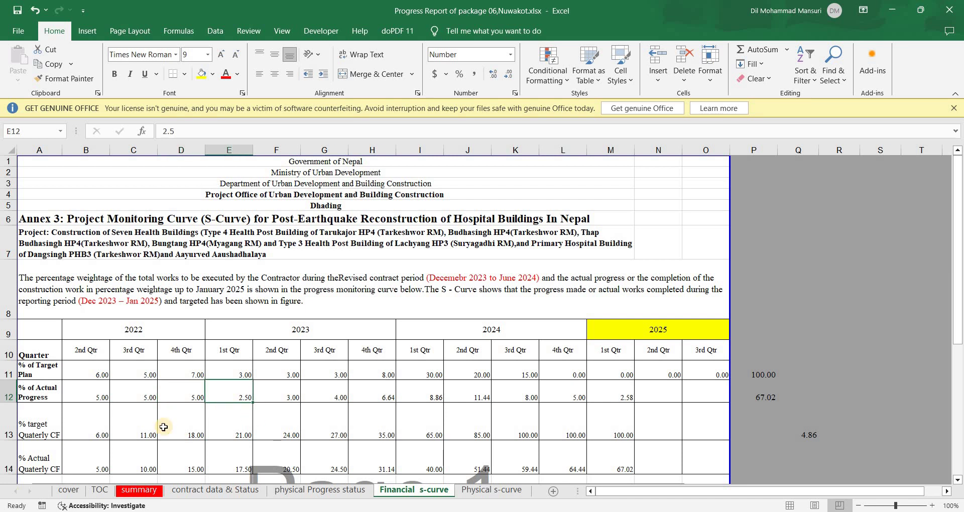
click(101, 395)
click(134, 394)
click(200, 392)
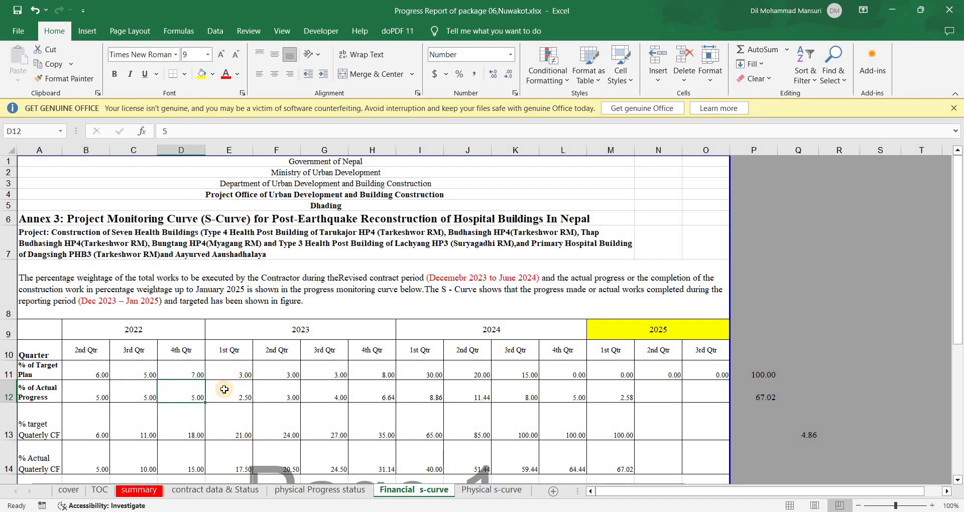
click(224, 390)
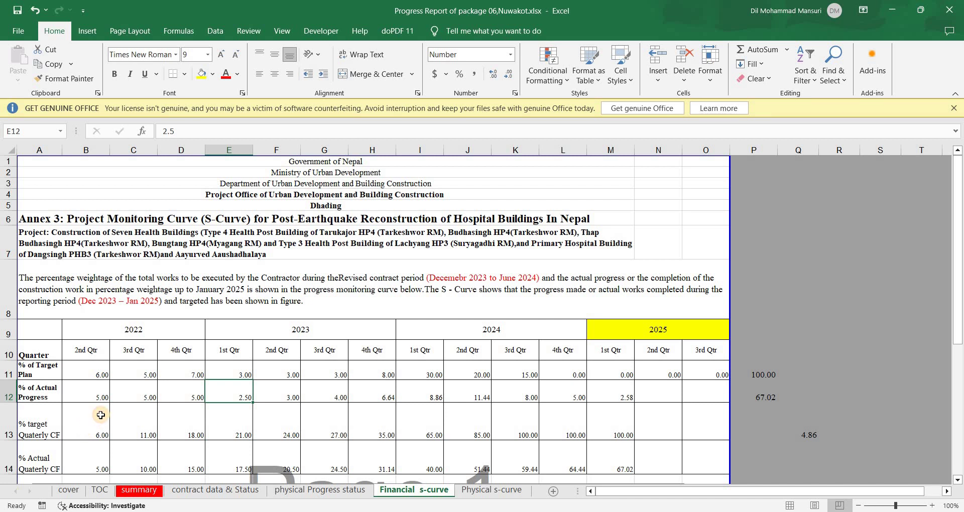
Inspect the % target Quaterly CF formulas for 2nd Qtr and 3rd Qtr 2022 and the cells they reference
click(97, 416)
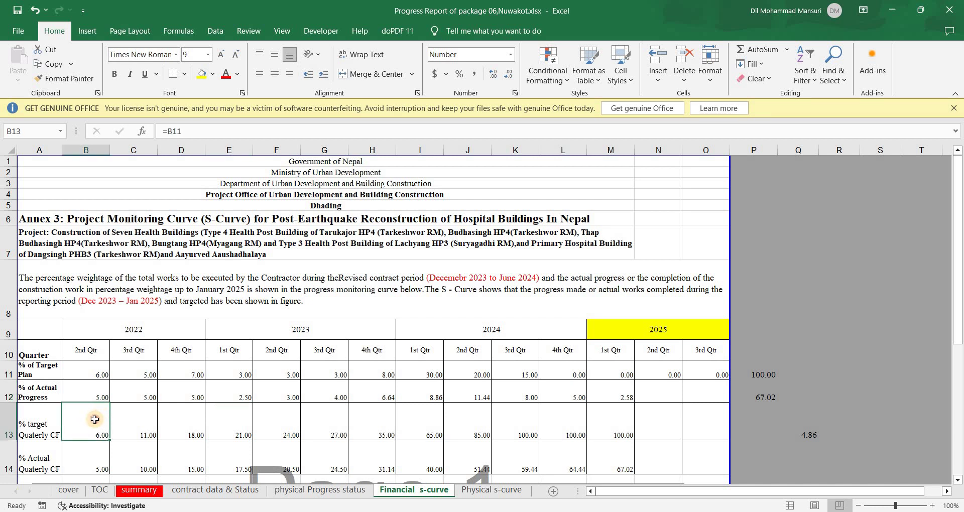
double_click(91, 419)
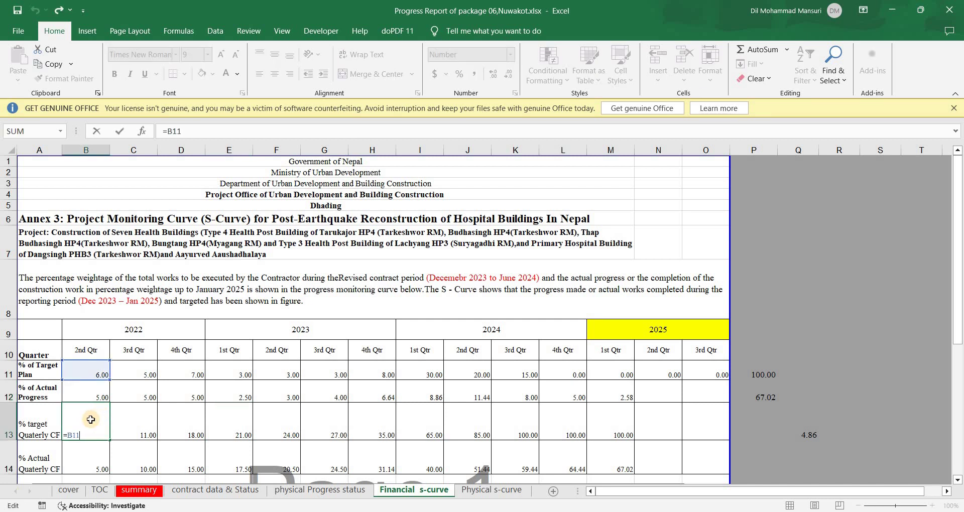
key(Return)
click(135, 426)
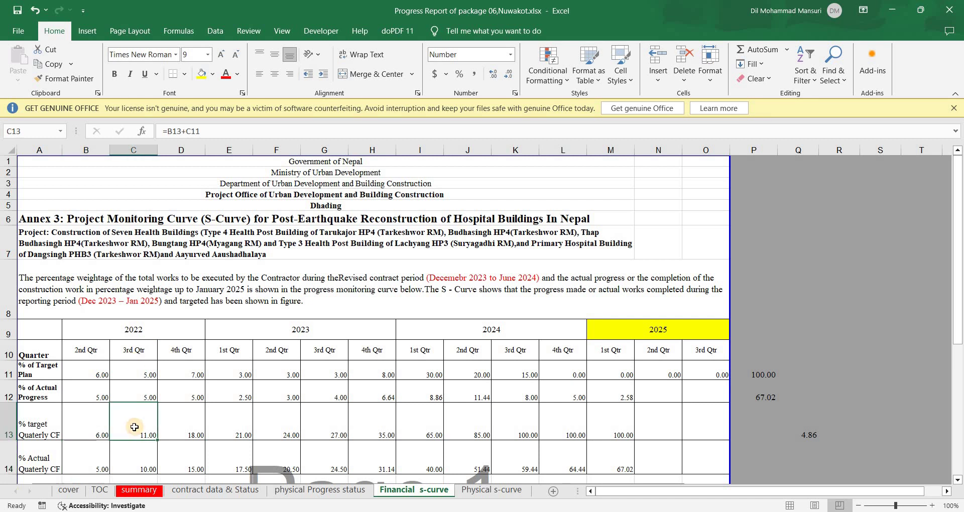
double_click(139, 426)
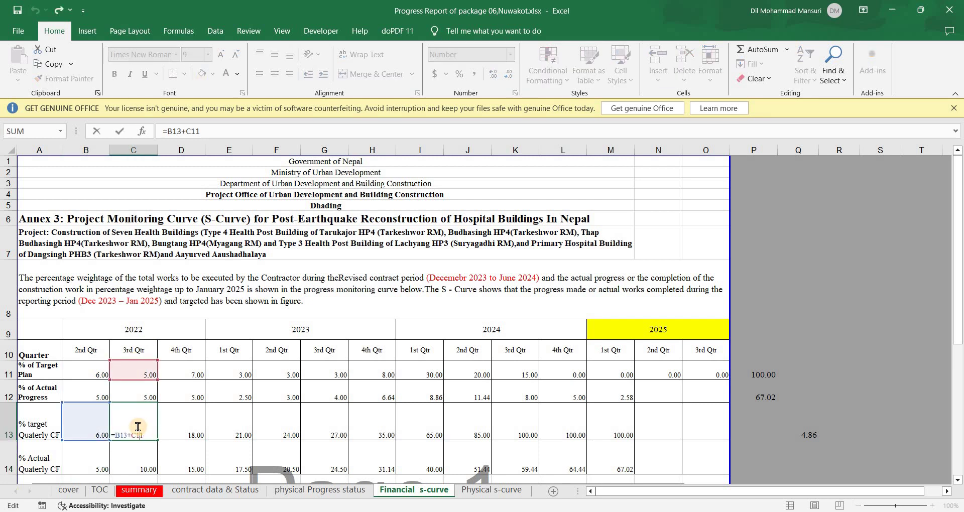
key(Return)
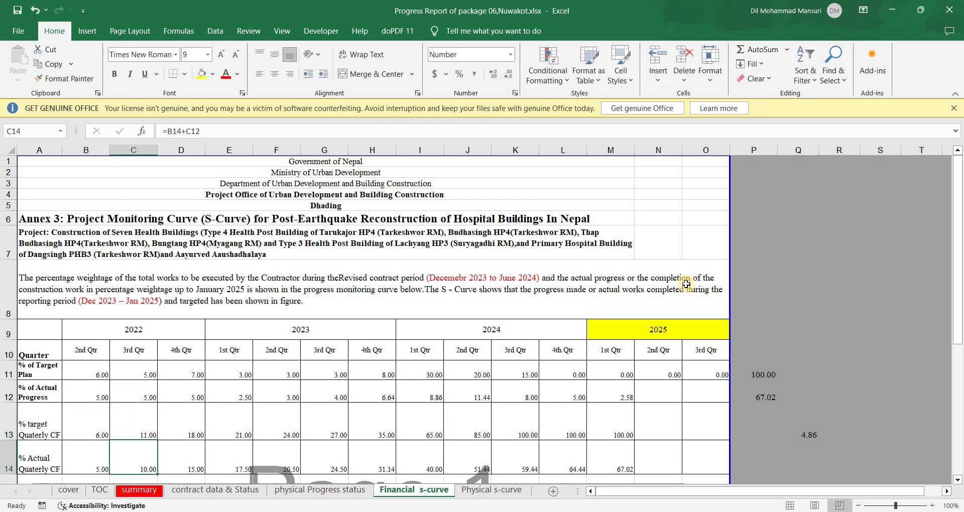
Inspect the % Actual Quaterly CF formula for 2nd Qtr 2022 and the cell it references
click(958, 480)
click(957, 480)
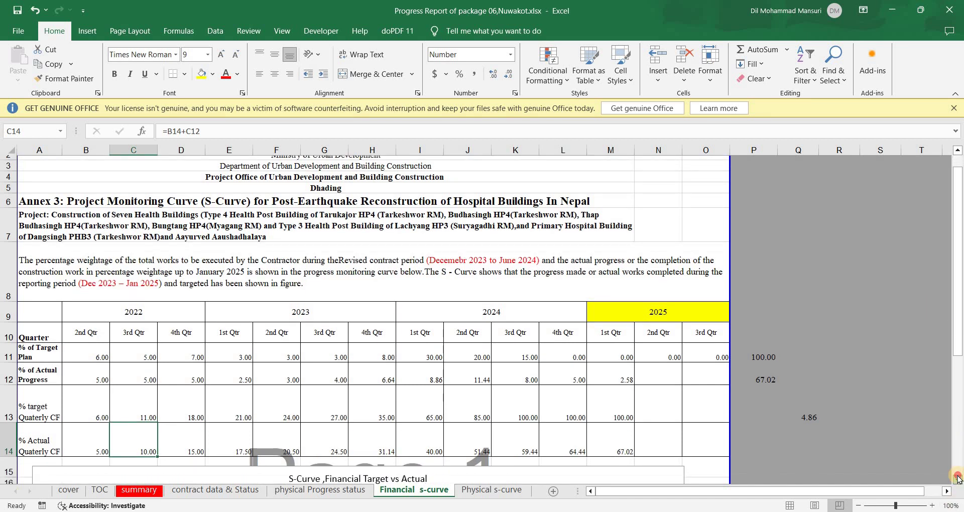
click(957, 479)
click(958, 480)
click(958, 479)
double_click(92, 407)
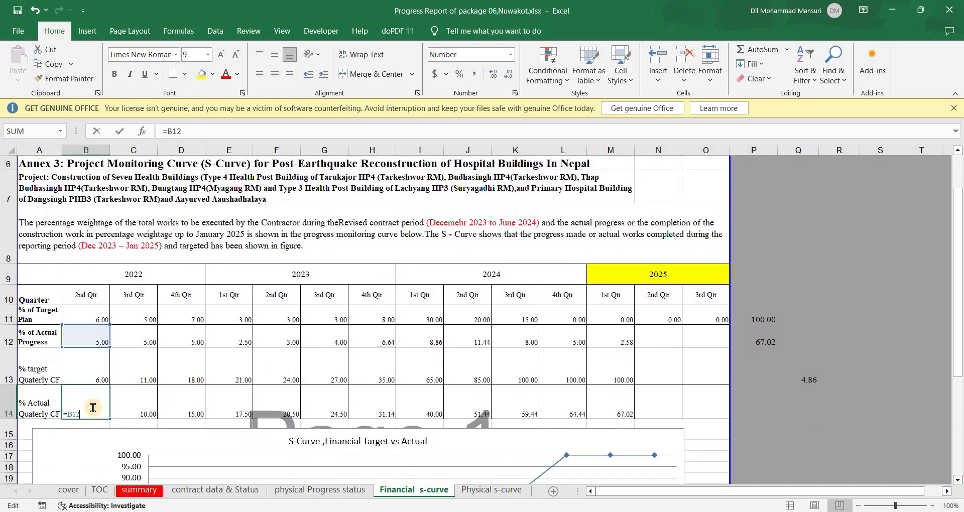
key(Return)
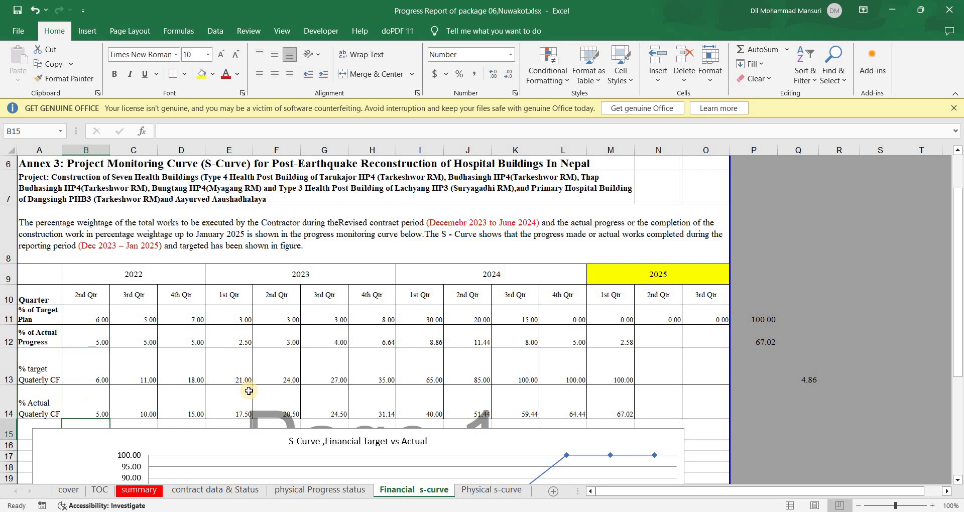
Examine the Financial Target vs Actual S-curve chart, selecting its target line and its actual progress line
scroll(248, 391, down, 5)
scroll(266, 355, up, 5)
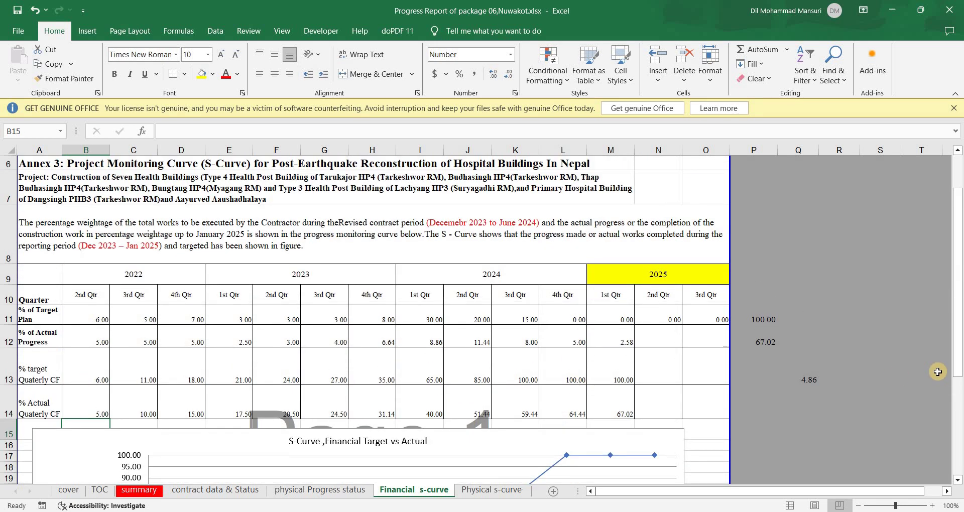
click(958, 480)
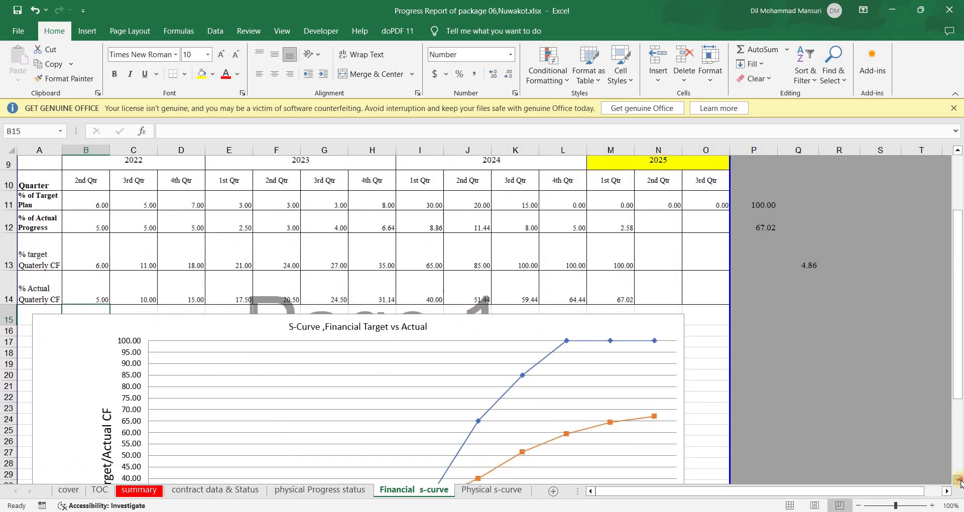
click(959, 480)
click(959, 480)
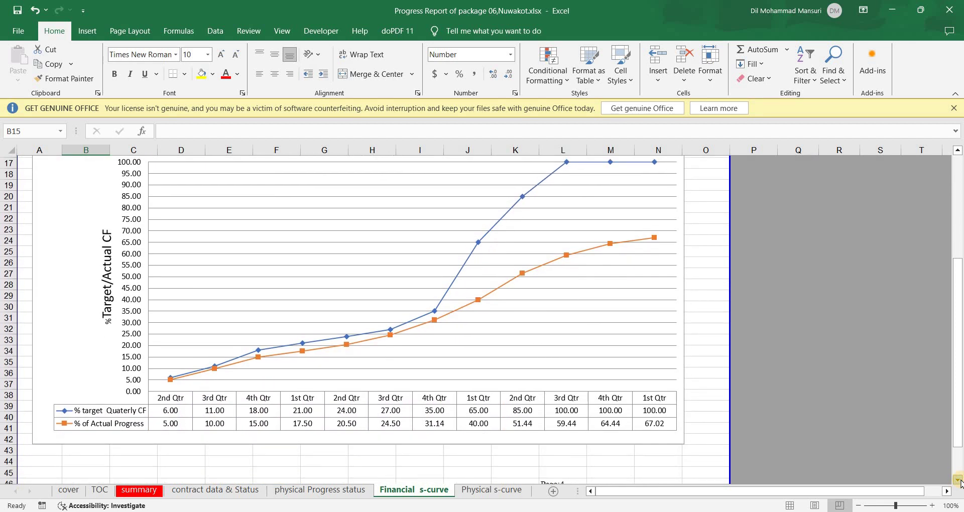
double_click(509, 214)
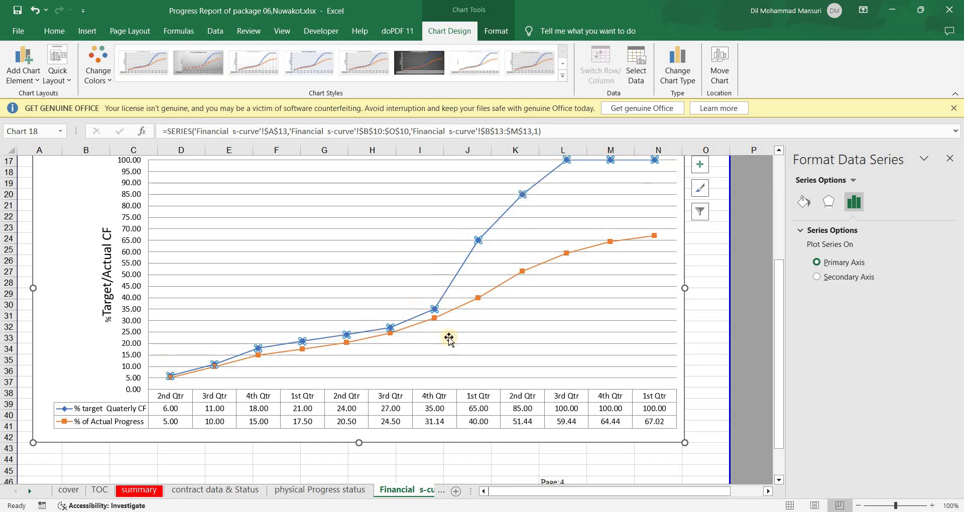
click(502, 286)
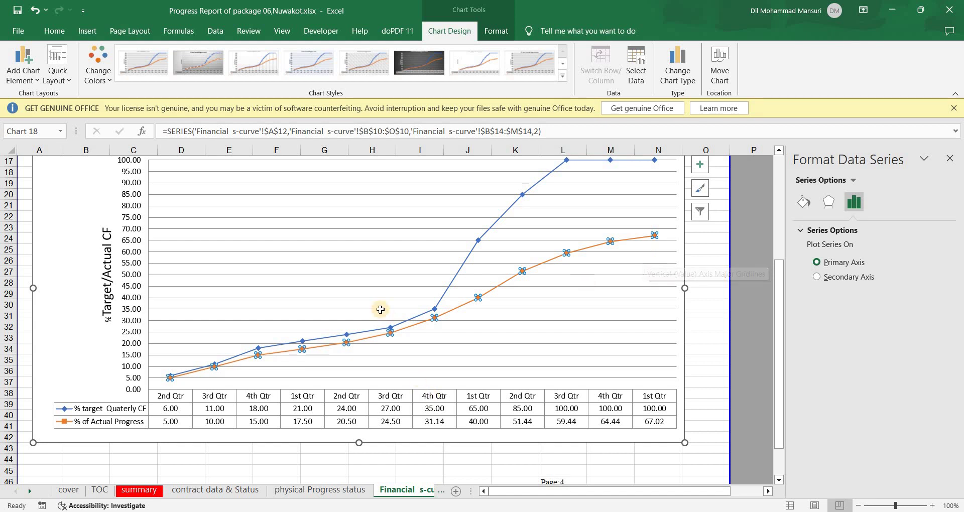
Check the % target Quaterly CF cells from 3rd Qtr 2022 to 1st Qtr 2023 against the S-curve chart
scroll(378, 398, up, 5)
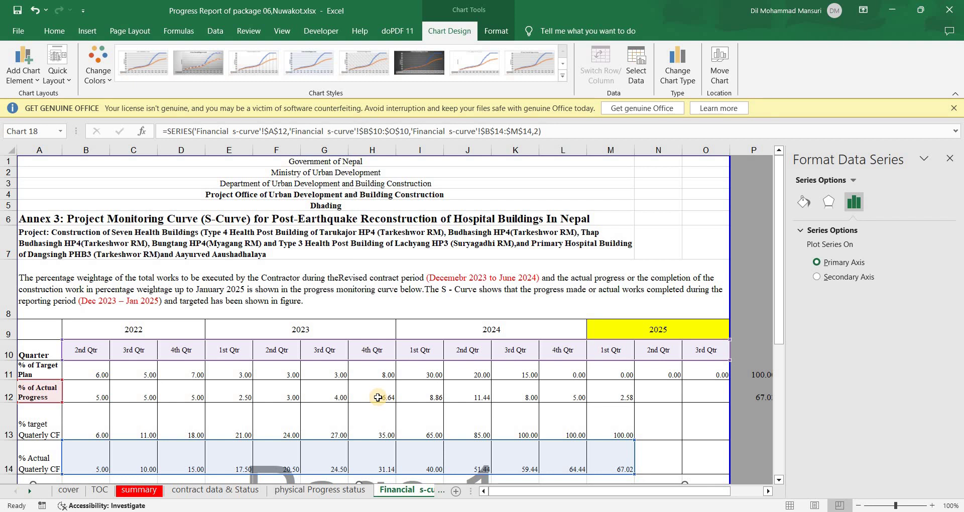
click(132, 423)
click(186, 416)
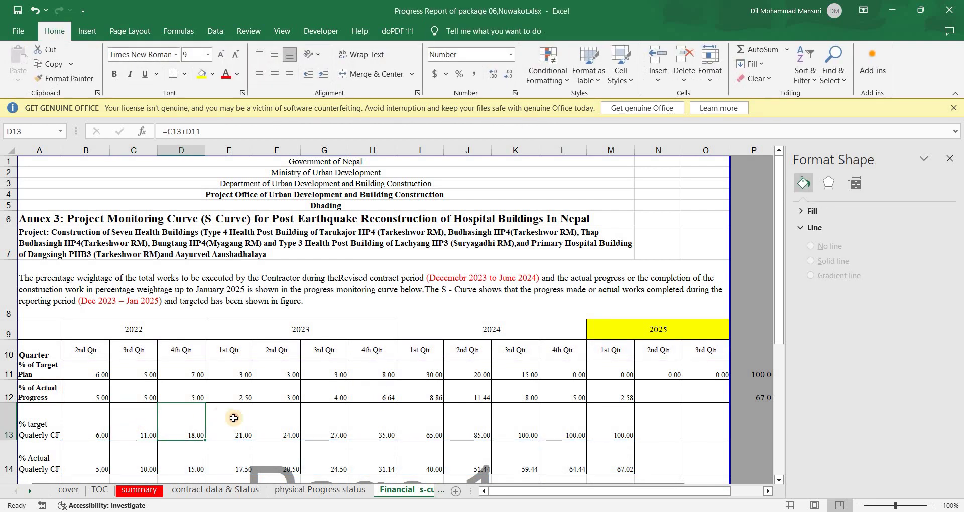
click(239, 416)
scroll(310, 416, down, 8)
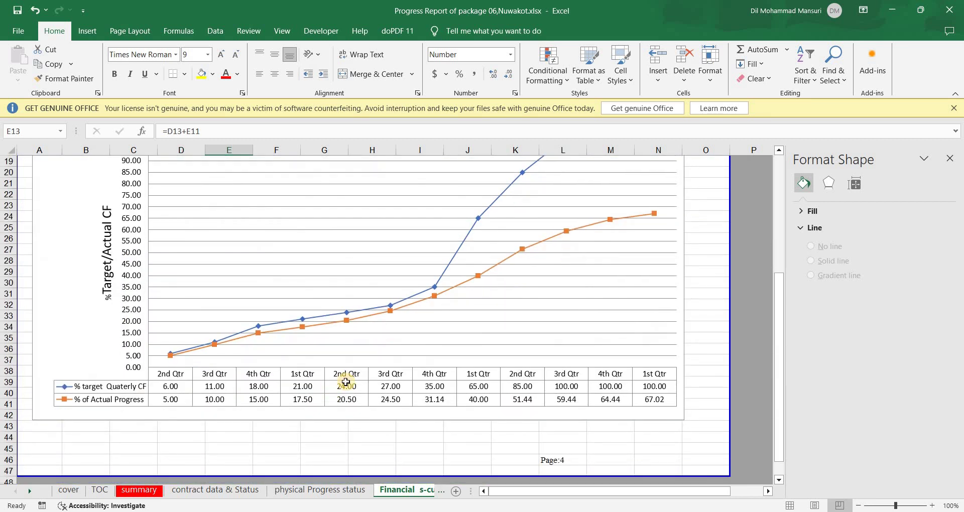
Close the Format Shape pane and open the Physical s-curve sheet at its heading and quarterly table
scroll(352, 371, up, 8)
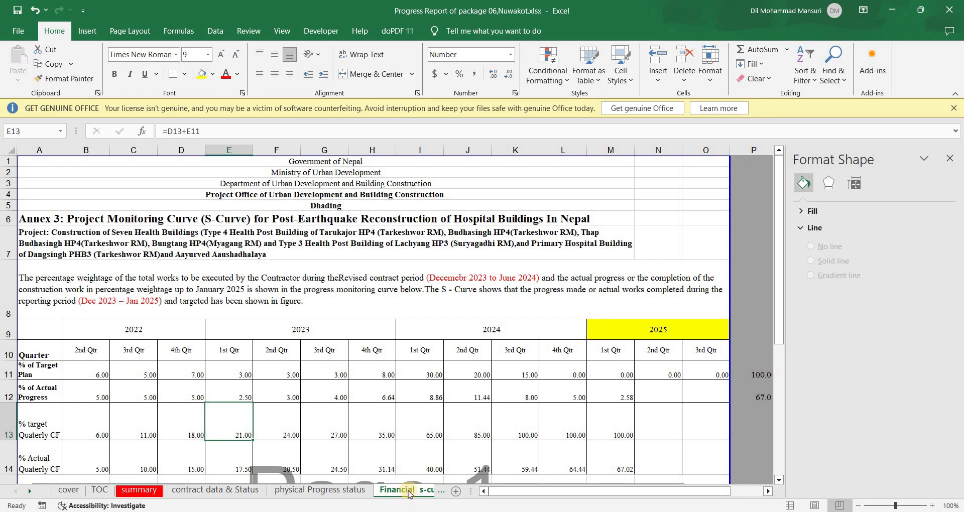
click(441, 494)
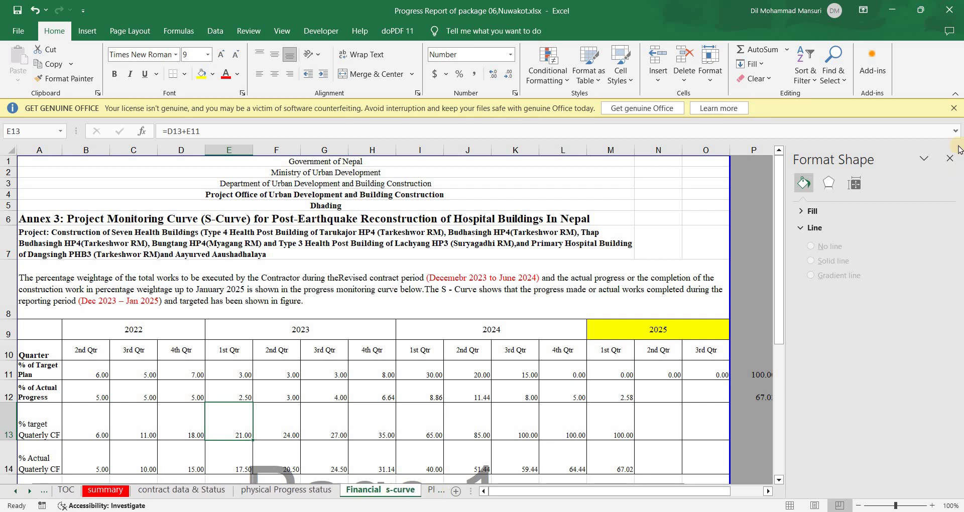
click(945, 158)
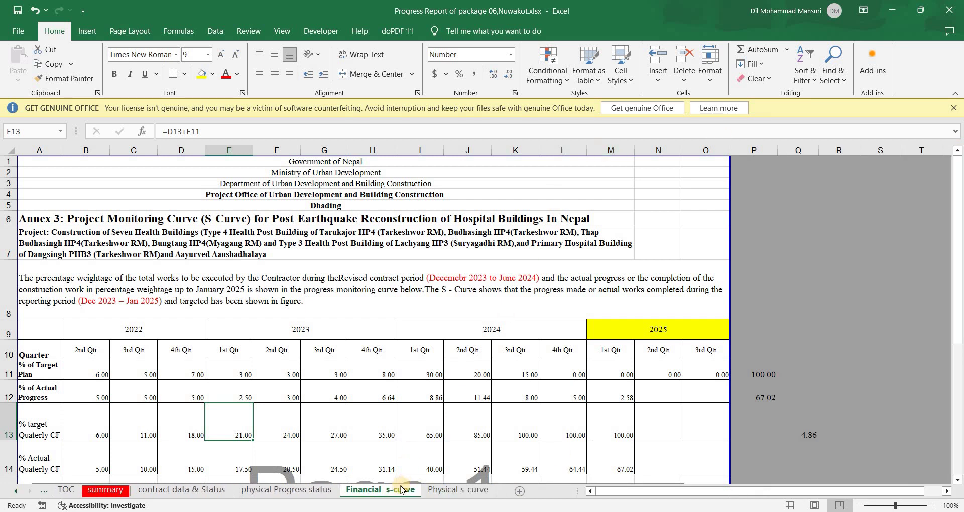
click(441, 491)
scroll(266, 341, up, 6)
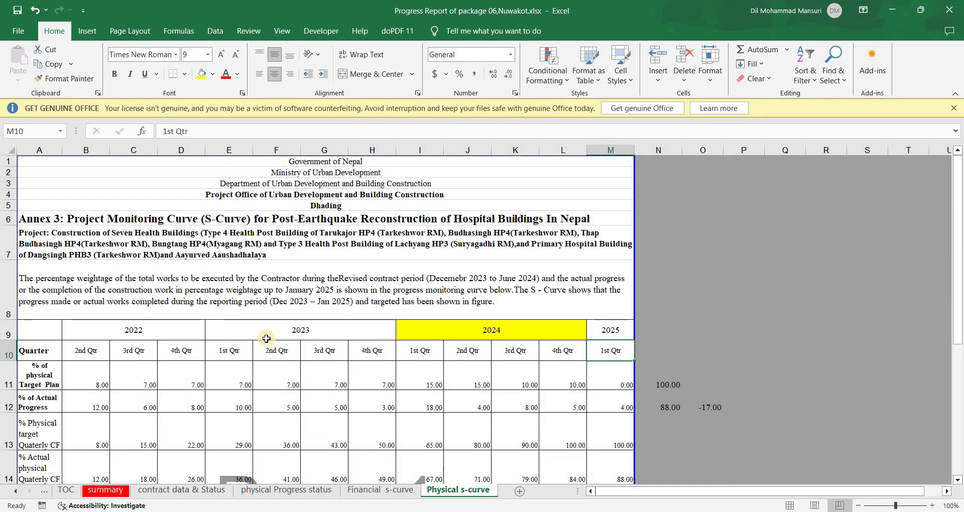
Examine the % of physical Target Plan values across the quarters from 2nd Qtr 2022 to 2nd Qtr 2024
click(82, 380)
click(148, 376)
click(201, 376)
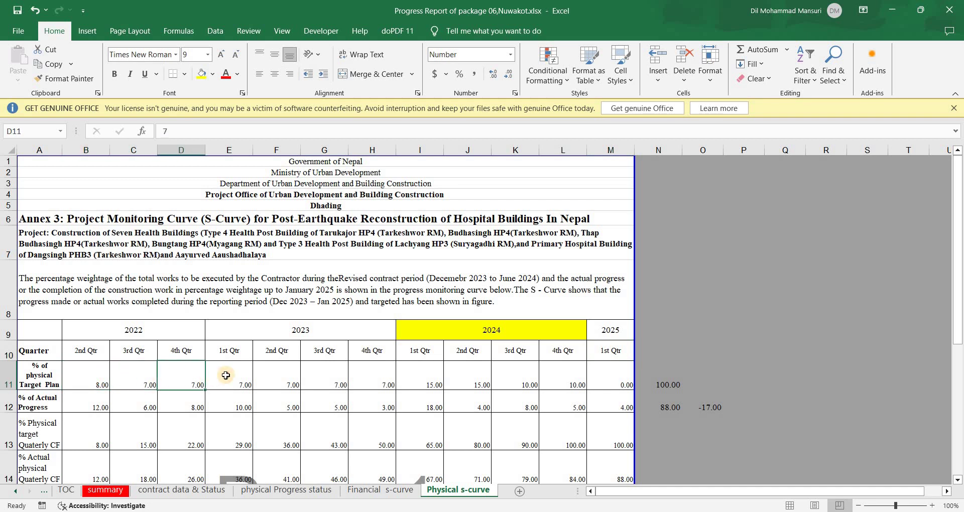
click(221, 376)
click(329, 374)
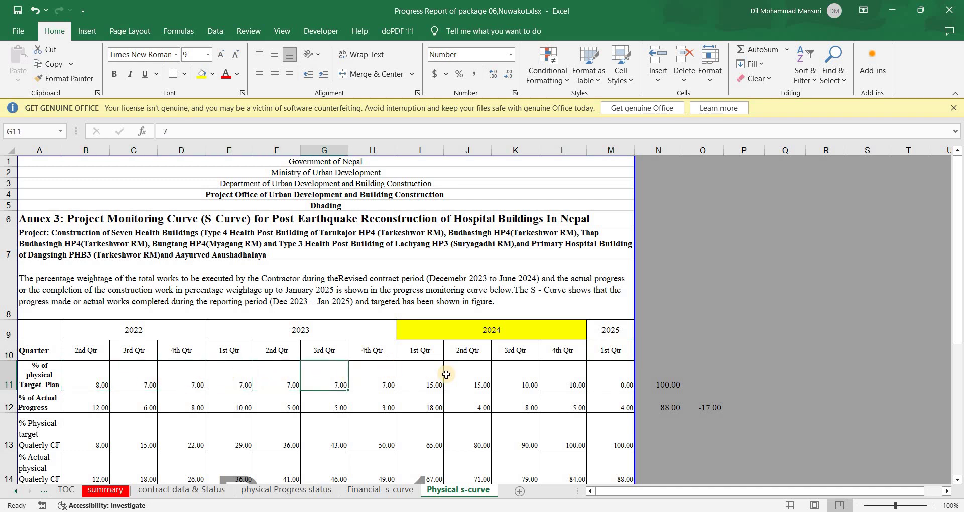
click(463, 375)
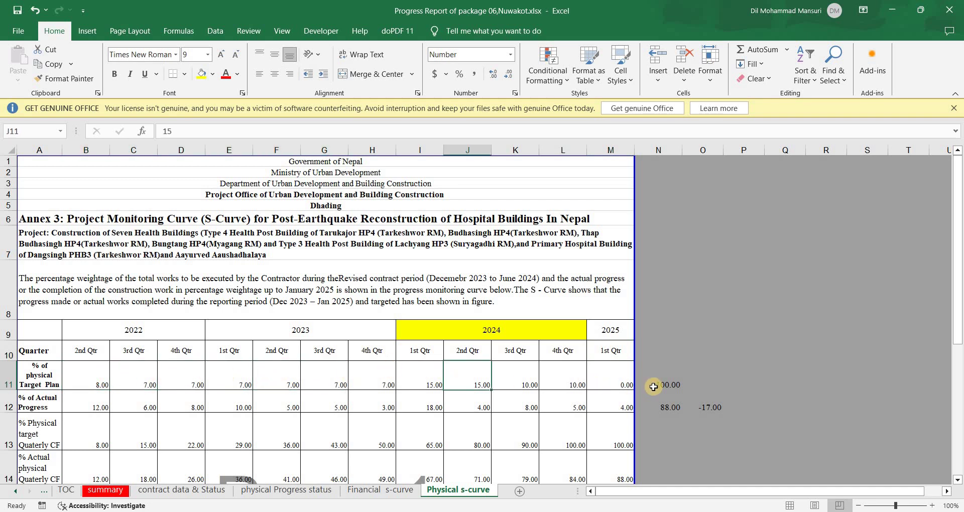
Check the % of Actual Progress values for the three 2022 quarters on the physical S-curve sheet
click(97, 404)
click(143, 399)
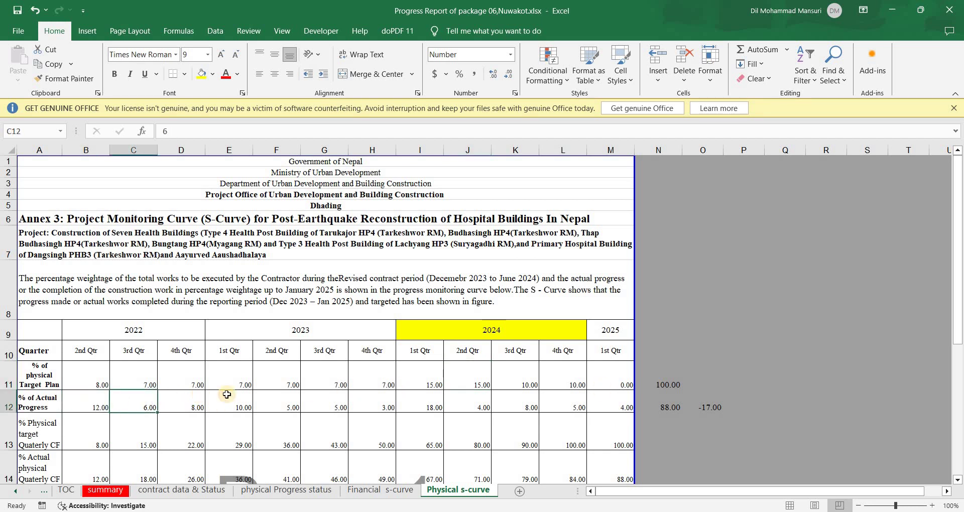
key(Right)
Look over the Physical Target / Actual physical chart with its data table, then return to the quarterly rows
scroll(254, 398, down, 10)
scroll(328, 345, up, 4)
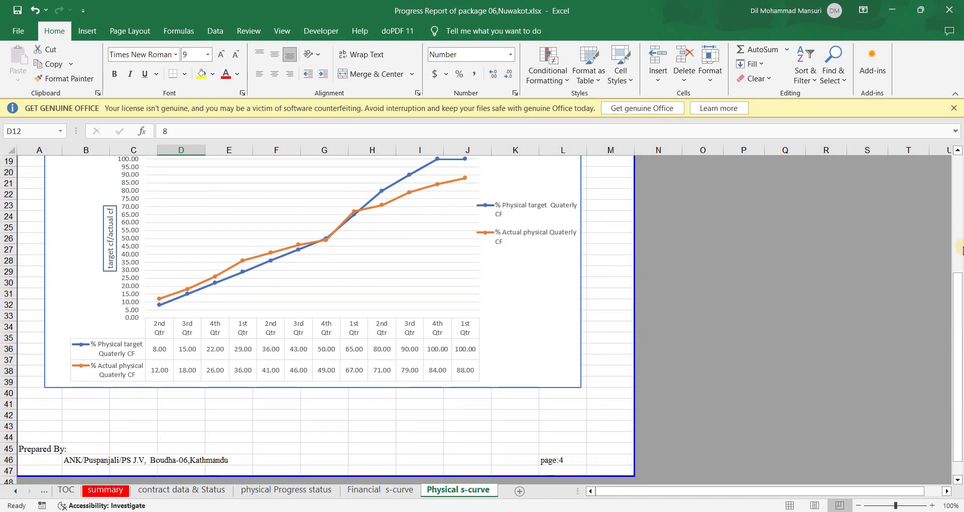
click(957, 150)
click(958, 150)
click(958, 150)
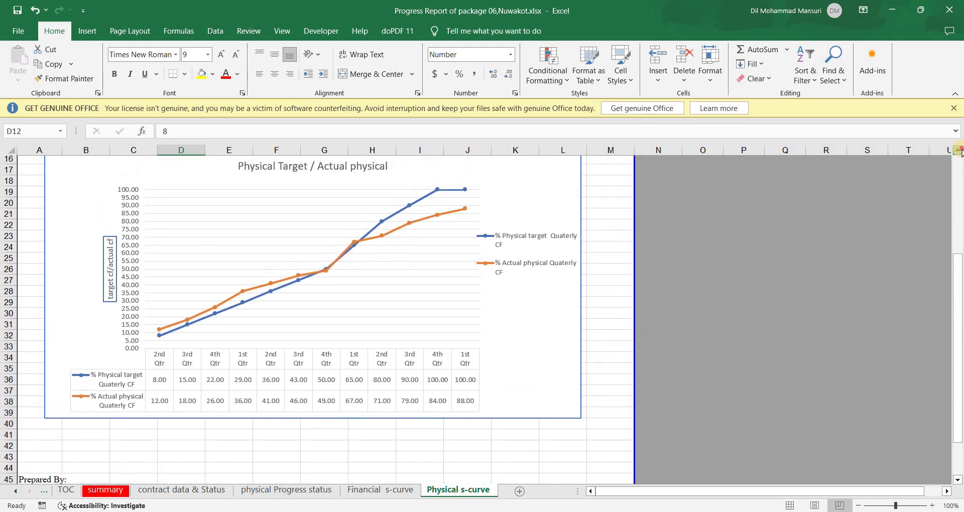
click(958, 150)
click(957, 150)
click(958, 151)
click(958, 150)
click(958, 150)
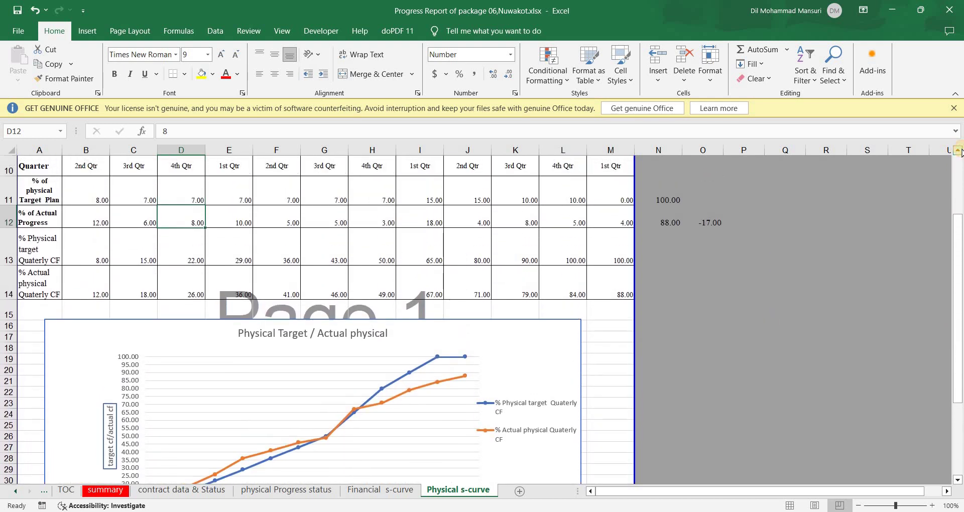
click(958, 150)
Compare the 2022 physical Target Plan cells with the 2nd Qtr 2022 % of Actual Progress cell
click(80, 215)
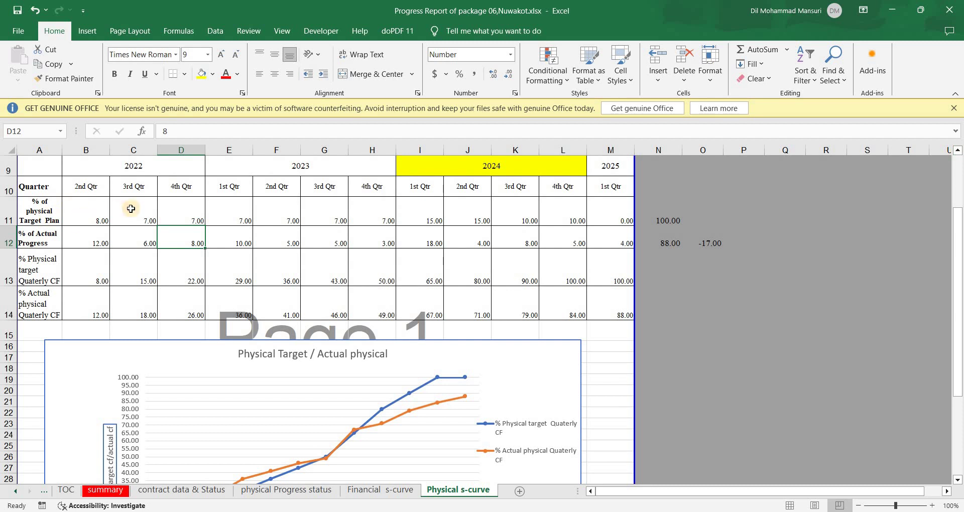
click(173, 210)
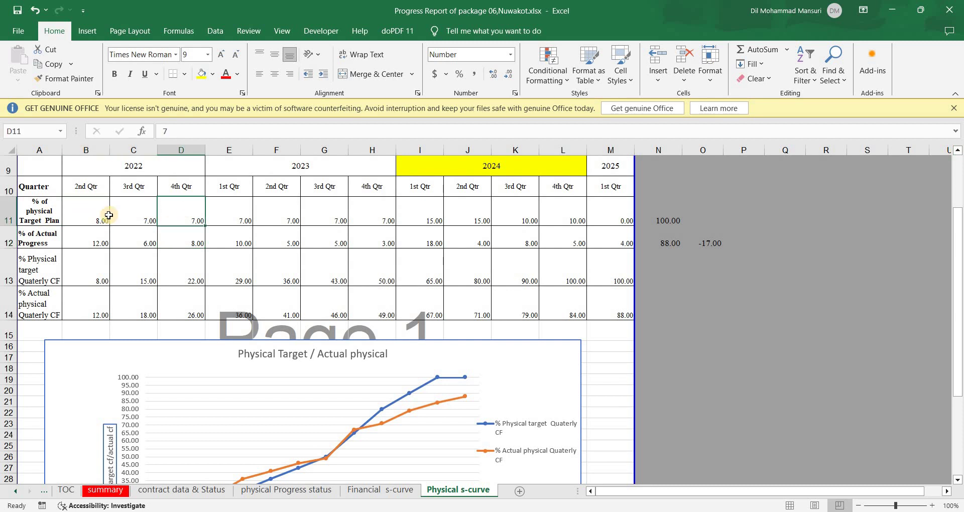
click(87, 239)
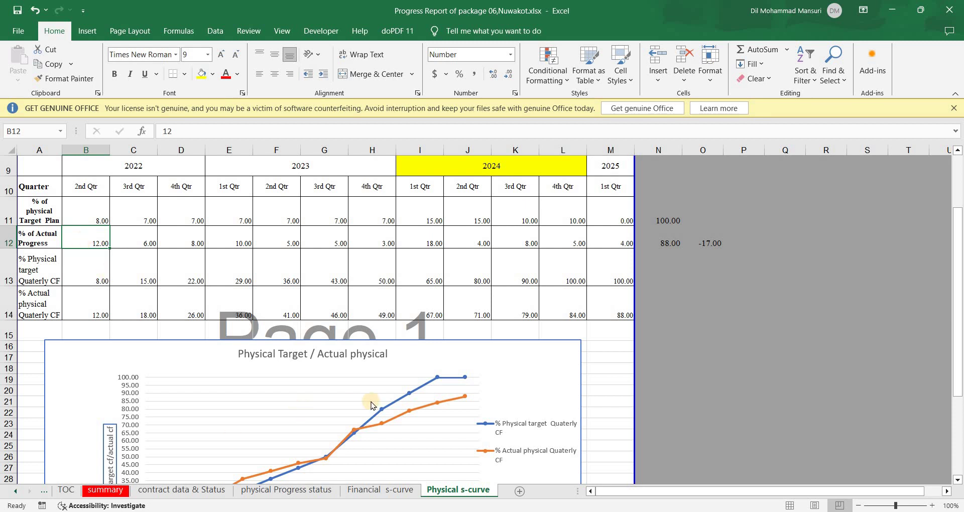
Examine the physical S-curve chart by selecting its target line and its actual line to see their source rows, then deselect it
click(418, 393)
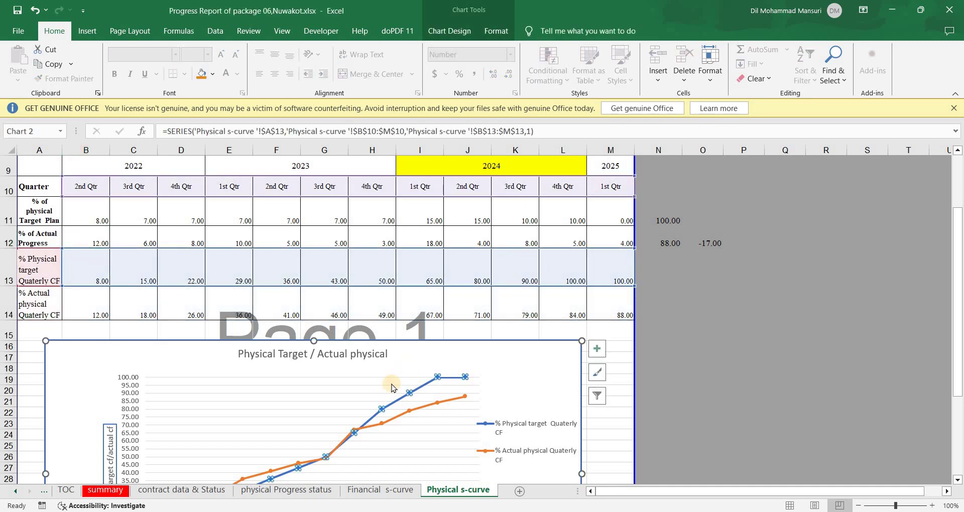
scroll(391, 384, down, 6)
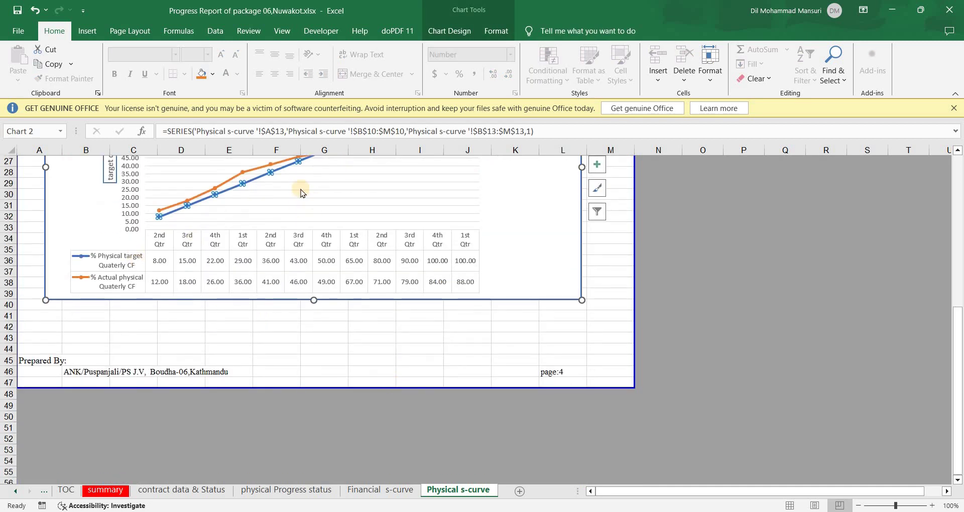
scroll(377, 275, up, 6)
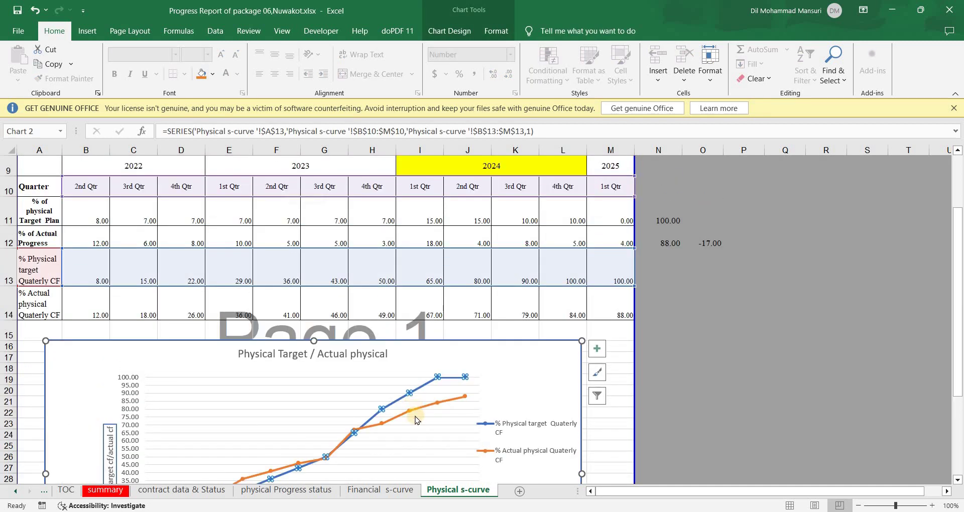
click(416, 410)
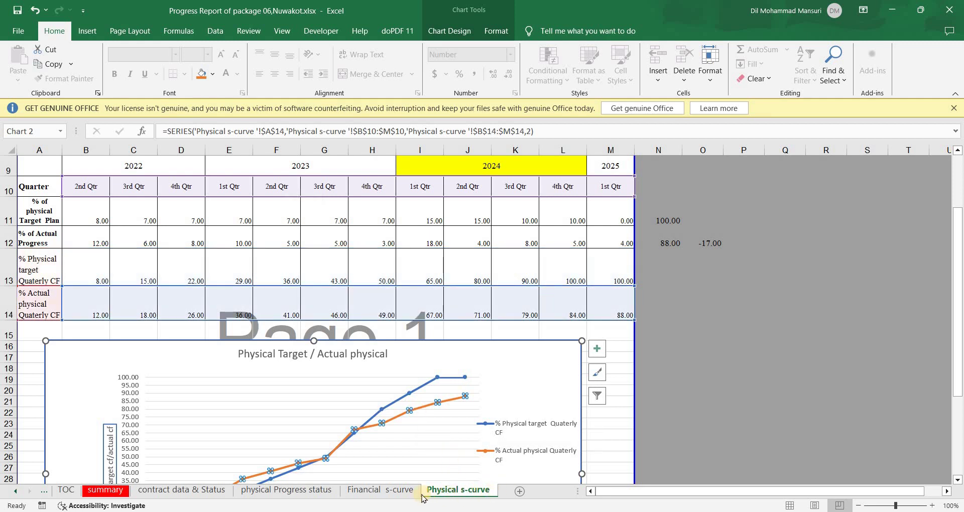
click(744, 380)
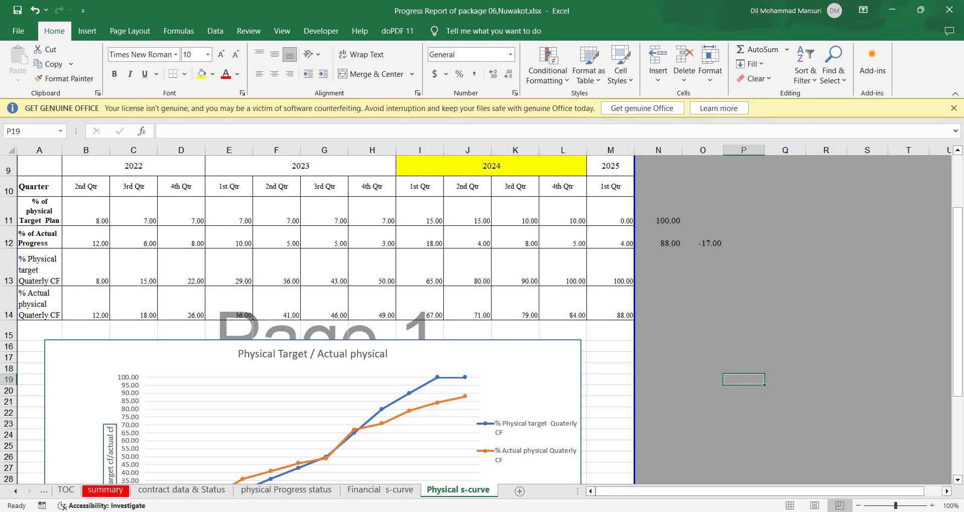
Revisit the Financial s-curve, physical Progress status and contract data & Status sheets, ending back on Physical s-curve
click(391, 494)
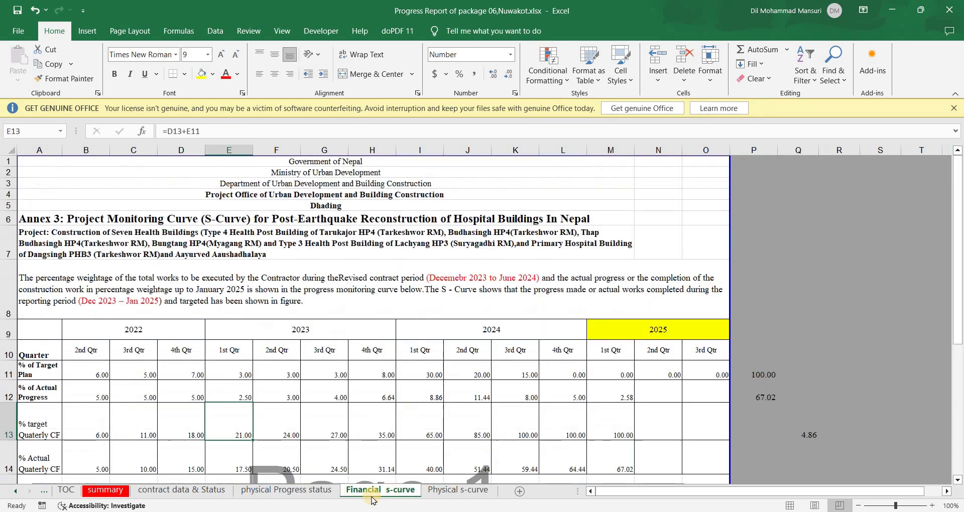
click(291, 490)
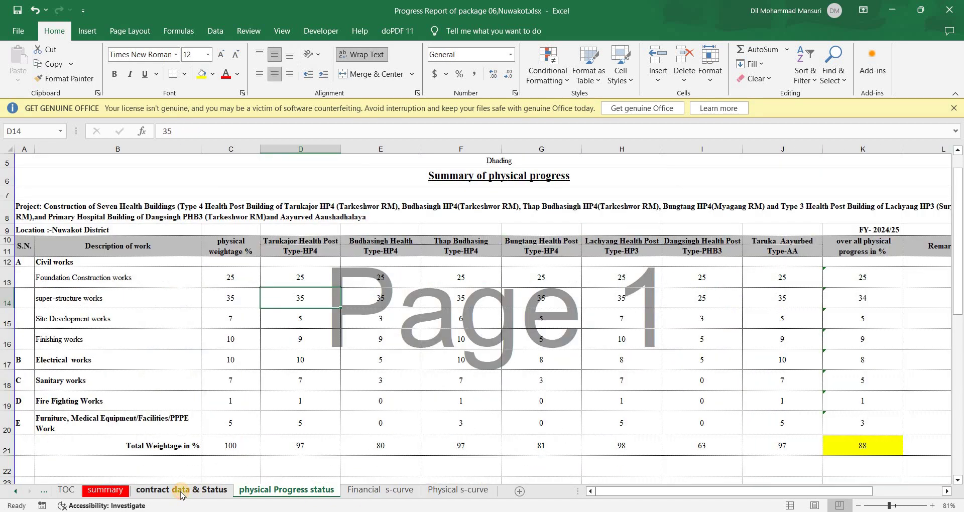
click(182, 493)
click(302, 491)
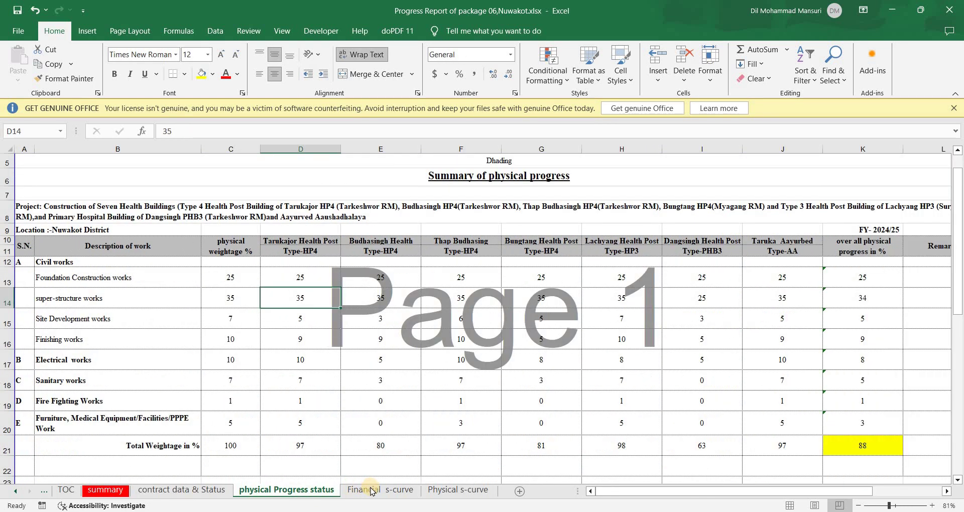
click(371, 490)
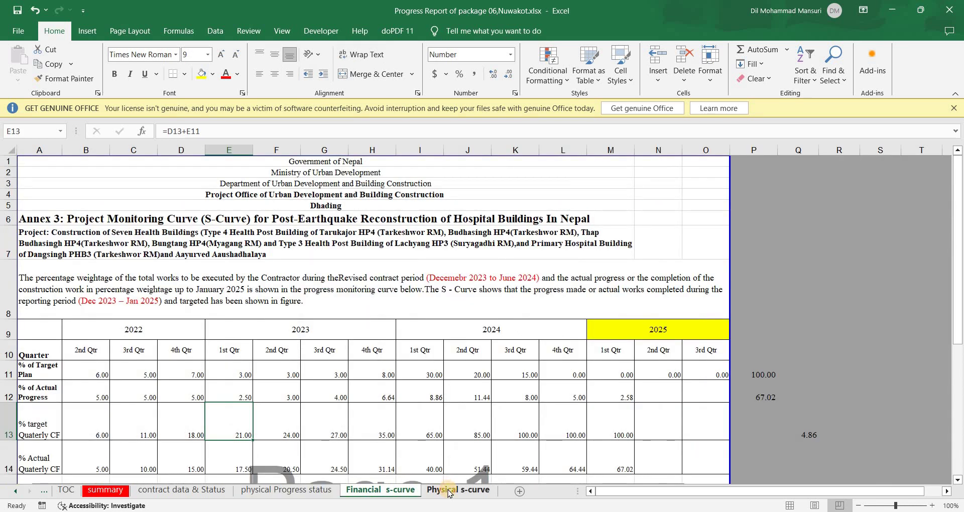
click(449, 492)
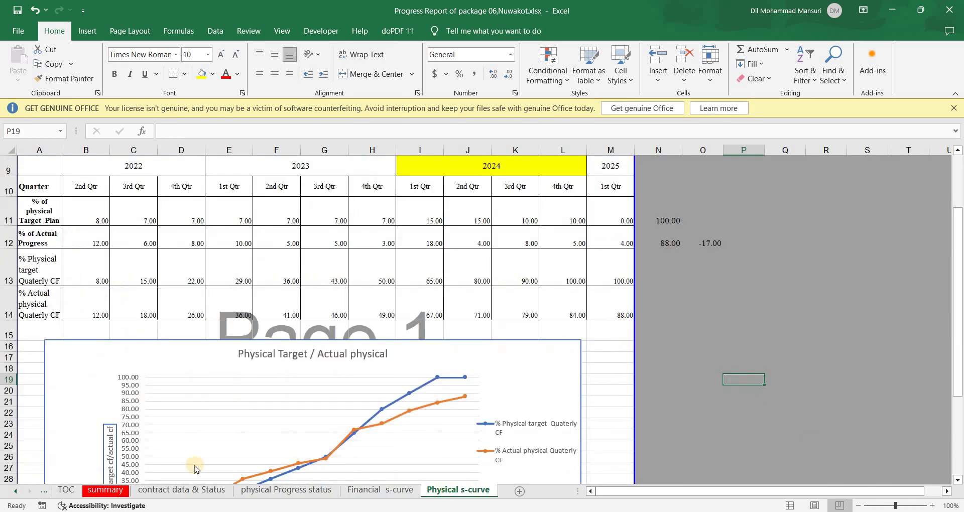
View the cover sheet and review the TOC sheet from its table of contents up to its heading
click(16, 492)
click(73, 491)
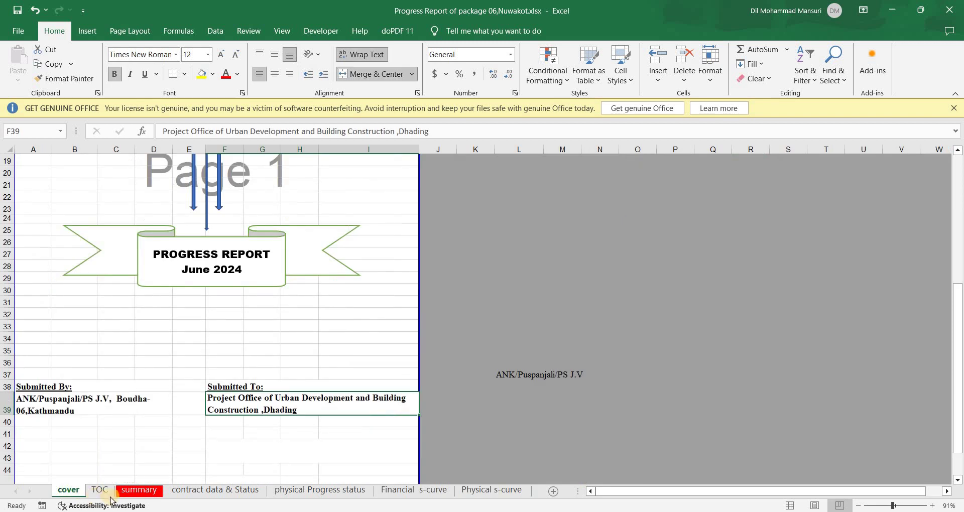
click(102, 492)
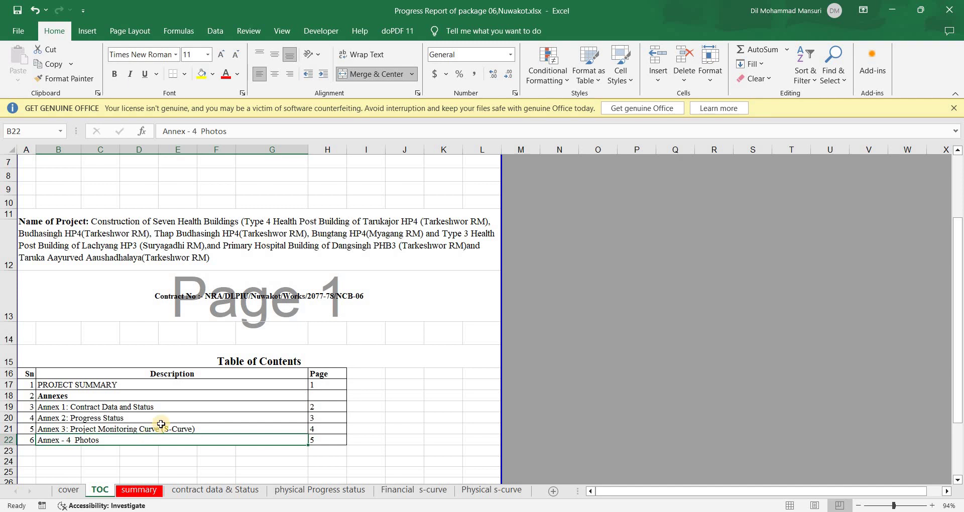
scroll(160, 425, up, 2)
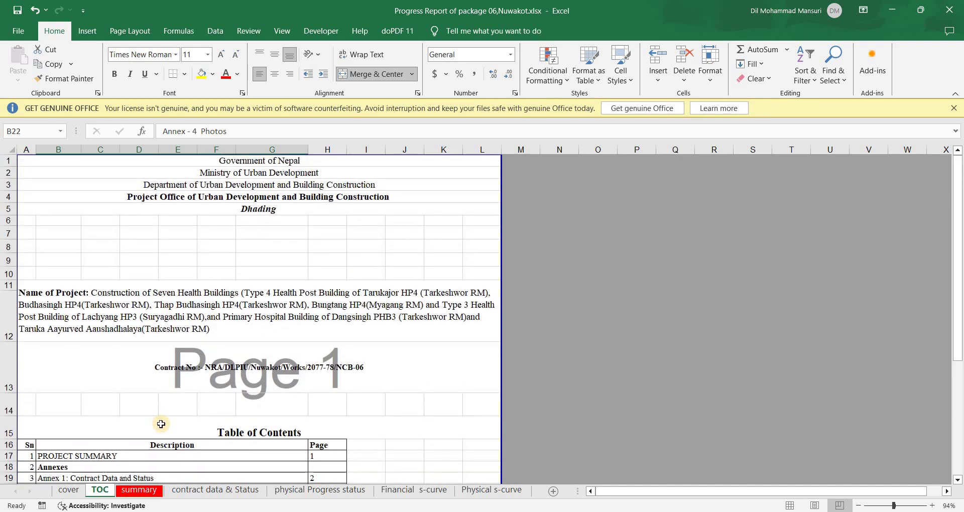